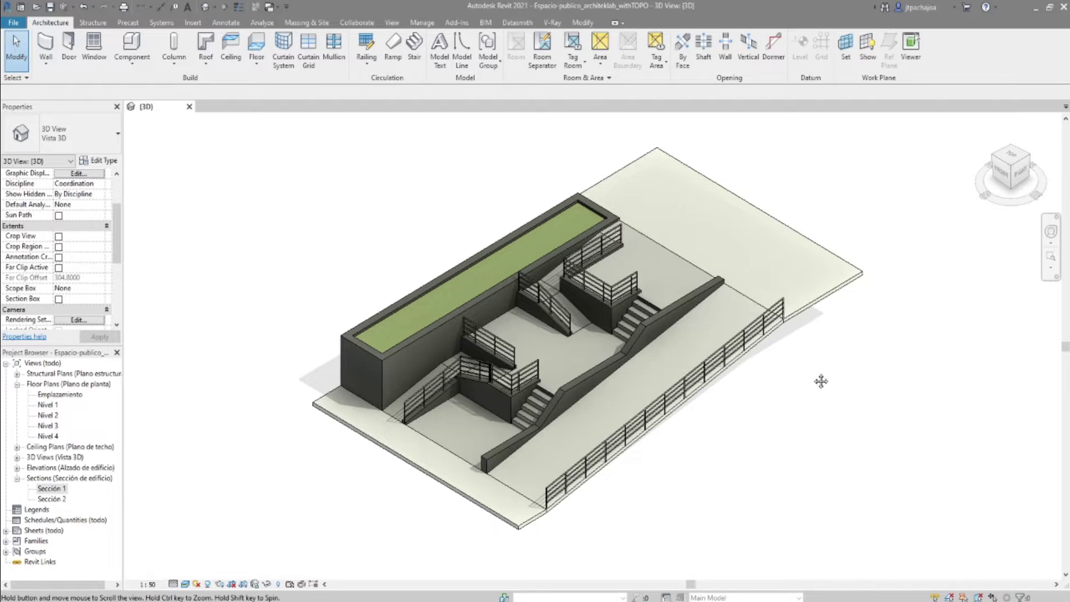
Orbit the 3D model, then open and recentre the Emplazamiento site plan.
mouse_move(818, 378)
middle_down()
mouse_move(803, 380)
mouse_move(569, 234)
middle_up()
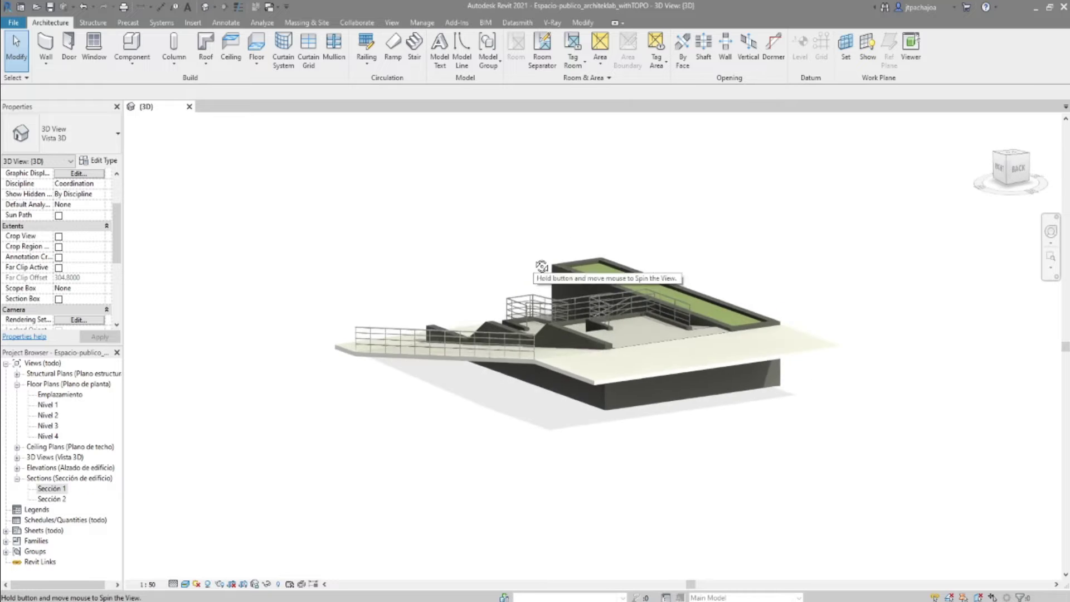
mouse_move(569, 235)
shift+middle_down()
mouse_move(546, 348)
mouse_move(853, 401)
mouse_move(676, 303)
mouse_move(621, 337)
mouse_move(755, 437)
mouse_move(875, 471)
shift+middle_up()
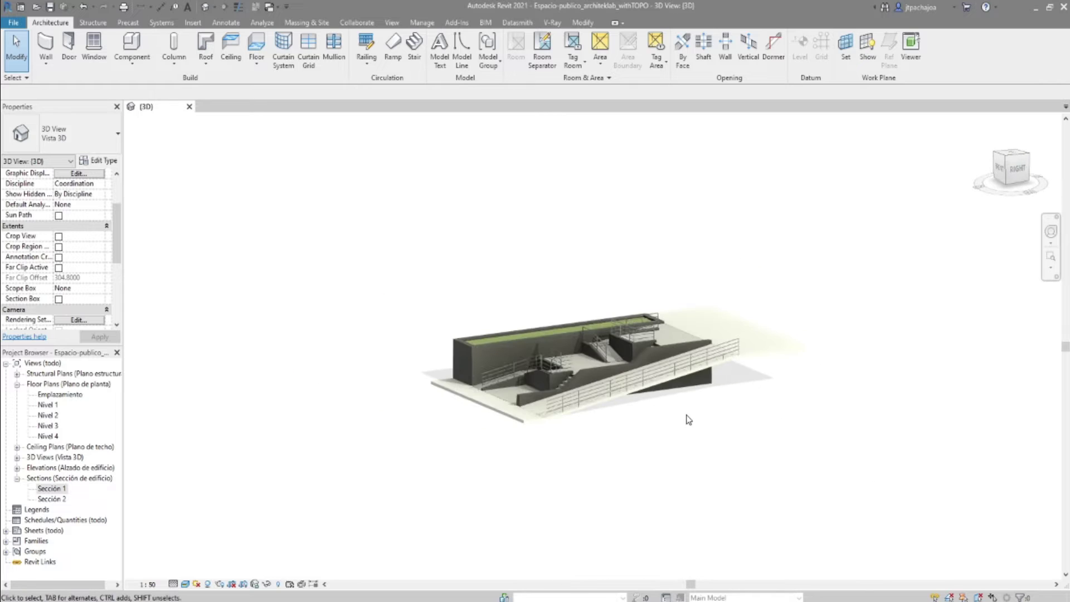
mouse_move(689, 414)
shift+middle_down()
mouse_move(744, 512)
mouse_move(754, 445)
shift+middle_up()
scroll(752, 463, up, 3)
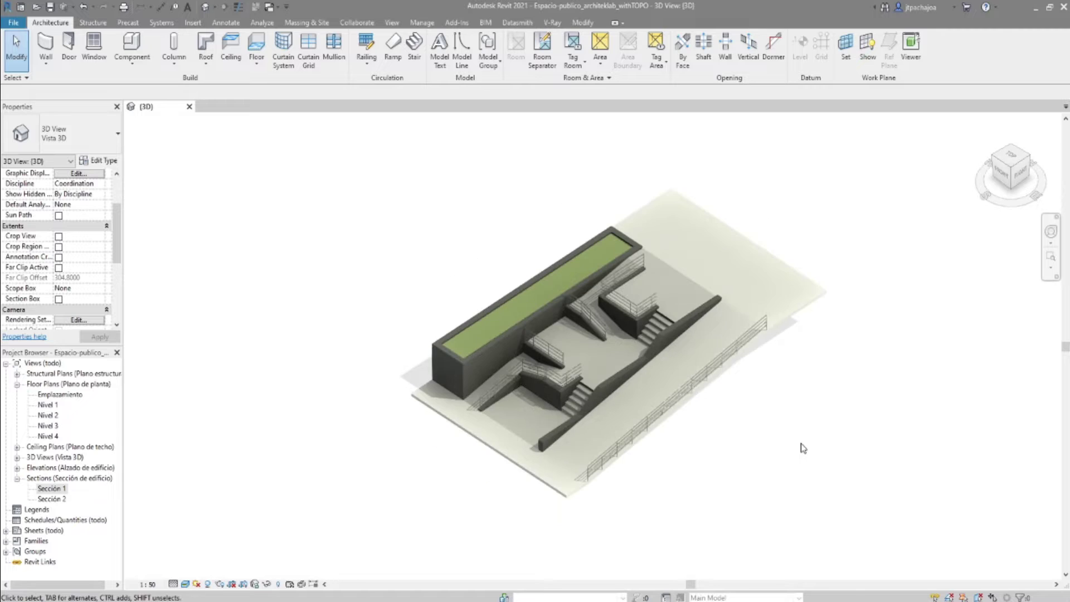
scroll(802, 446, down, 1)
middle_drag(755, 473, 704, 443)
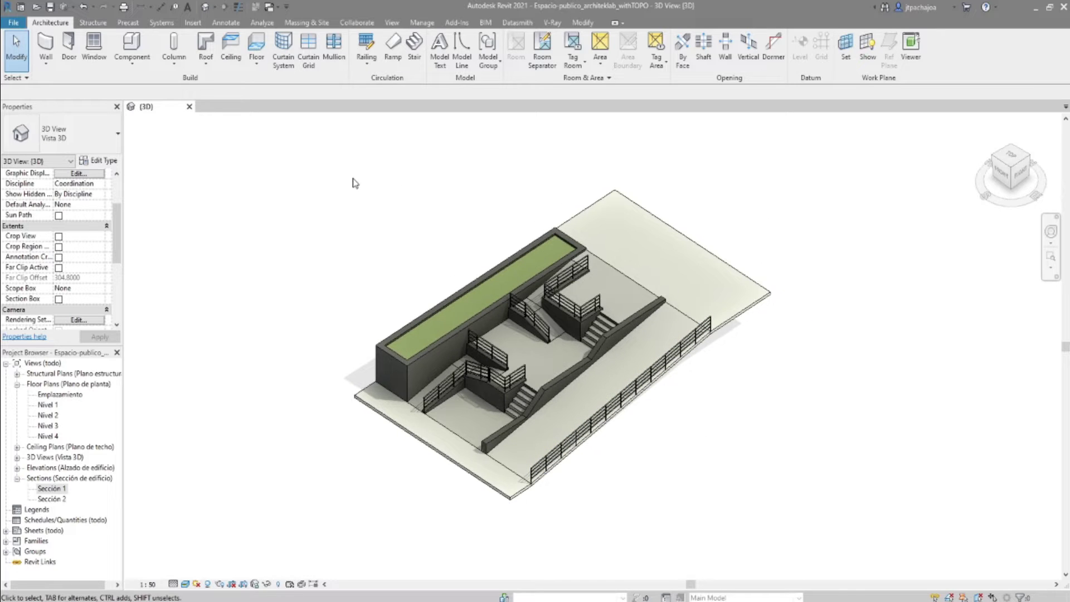
double_click(57, 395)
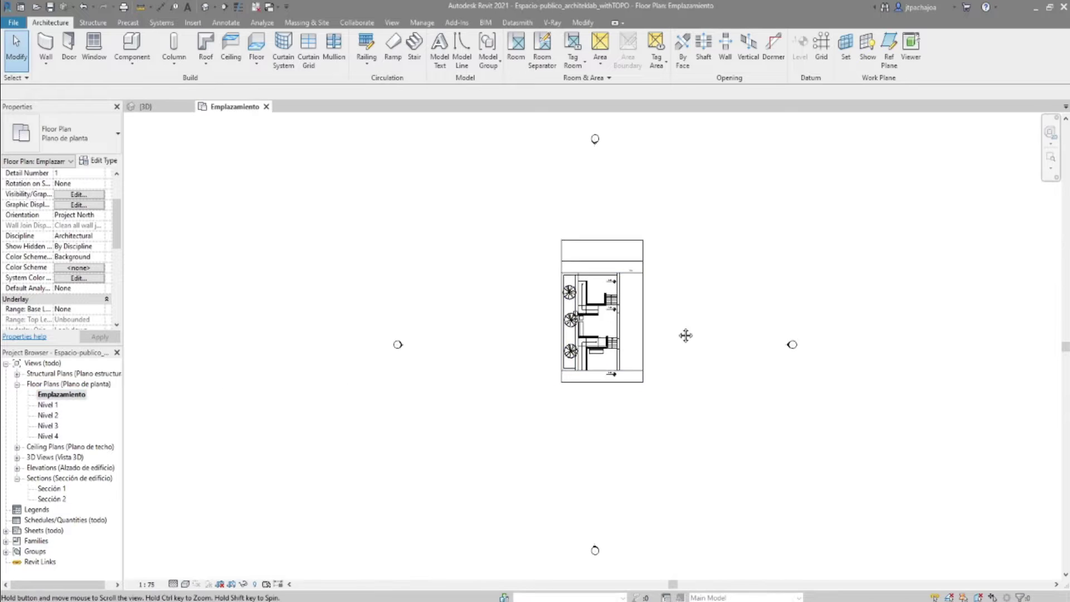
middle_drag(686, 334, 590, 350)
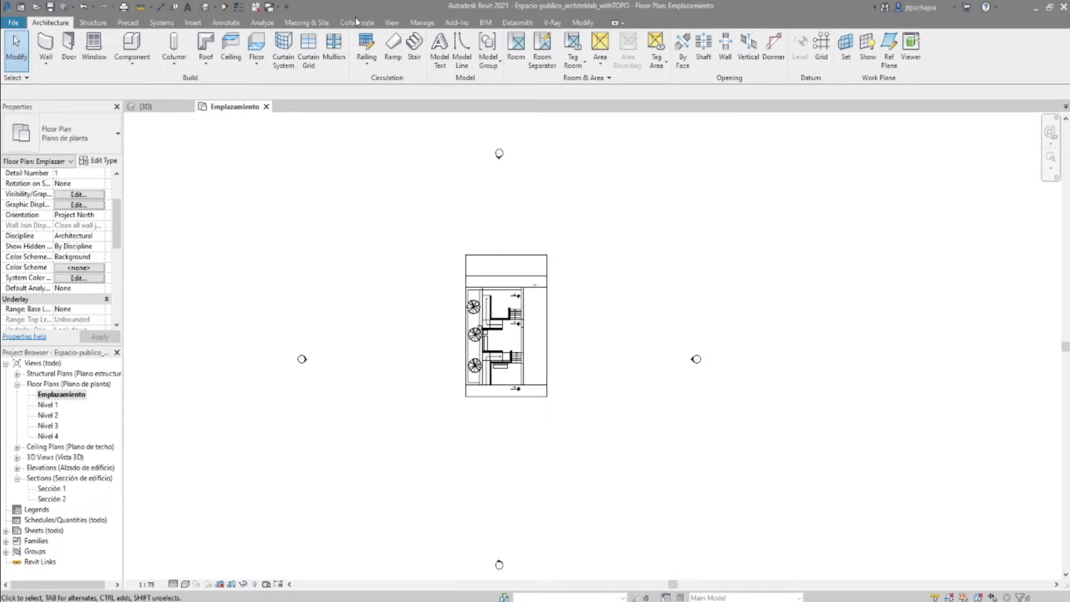
Start a new toposurface, check levels in Sección 1, and switch to placing points.
click(309, 23)
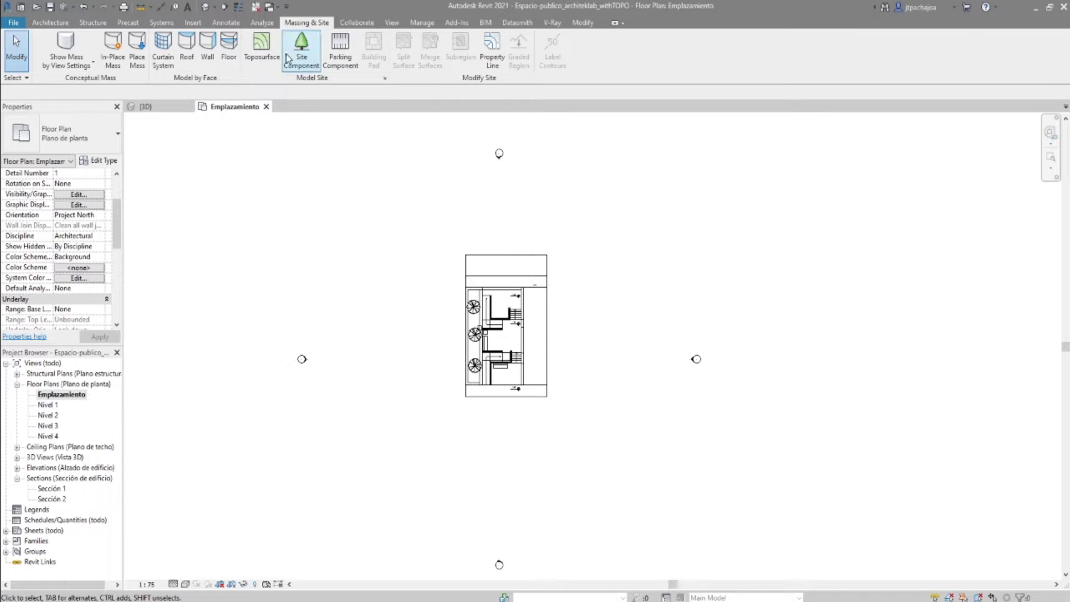
click(267, 54)
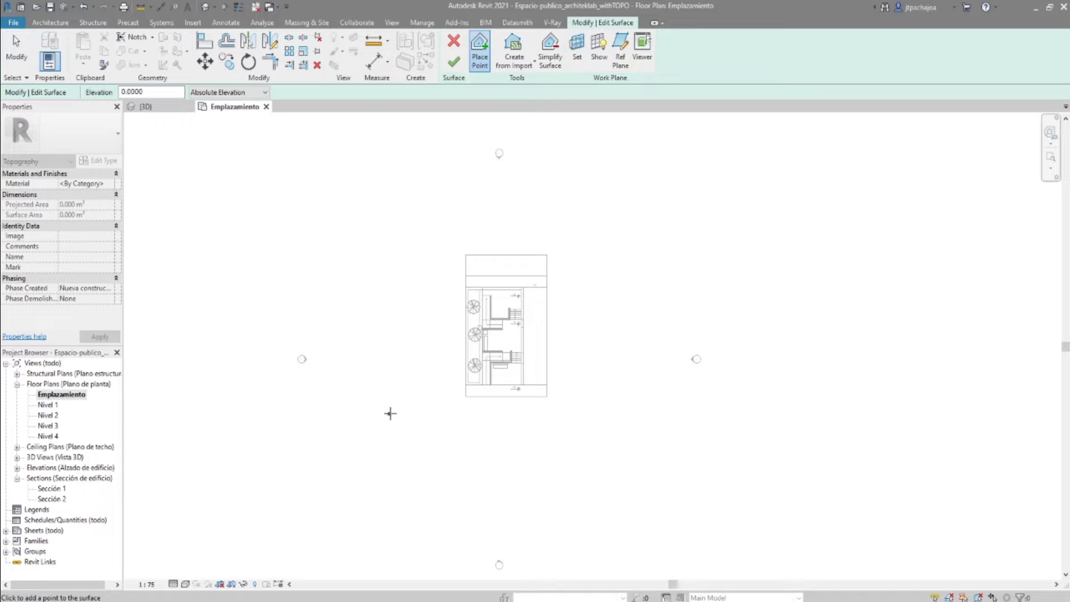
double_click(56, 489)
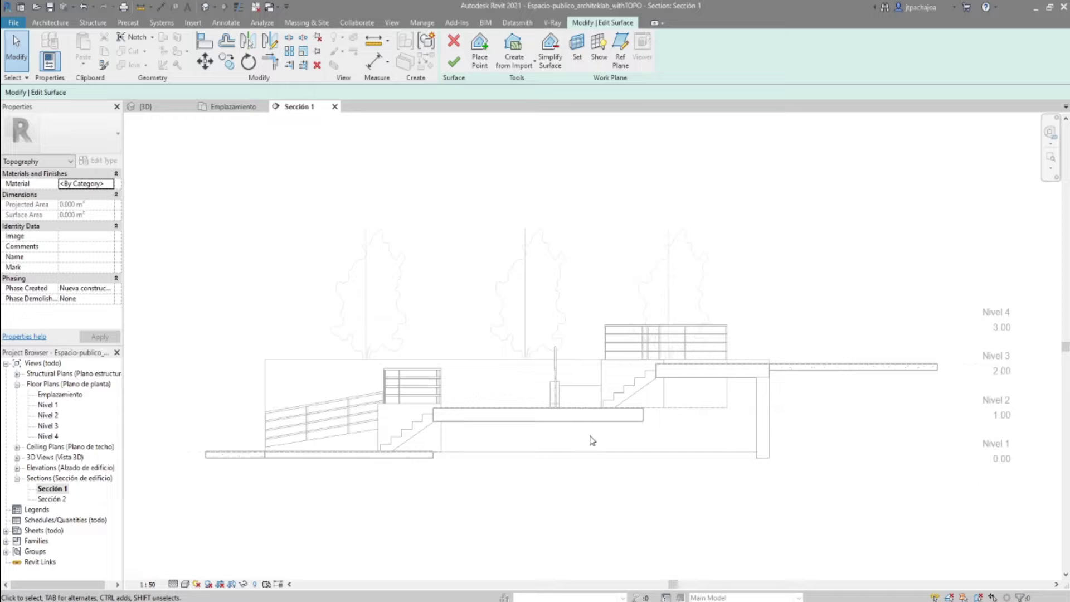
click(234, 111)
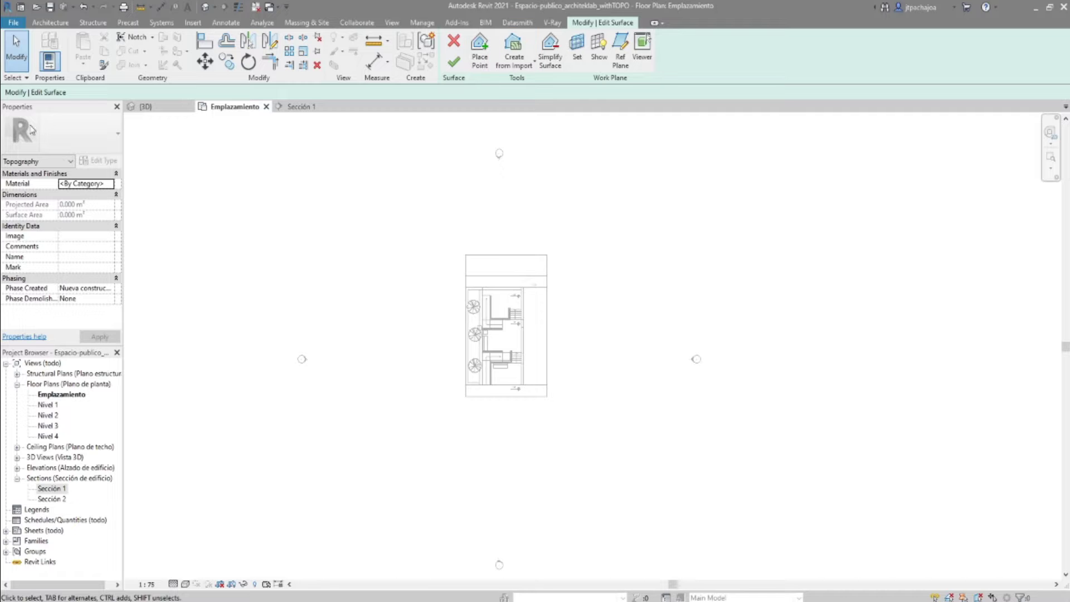
click(479, 53)
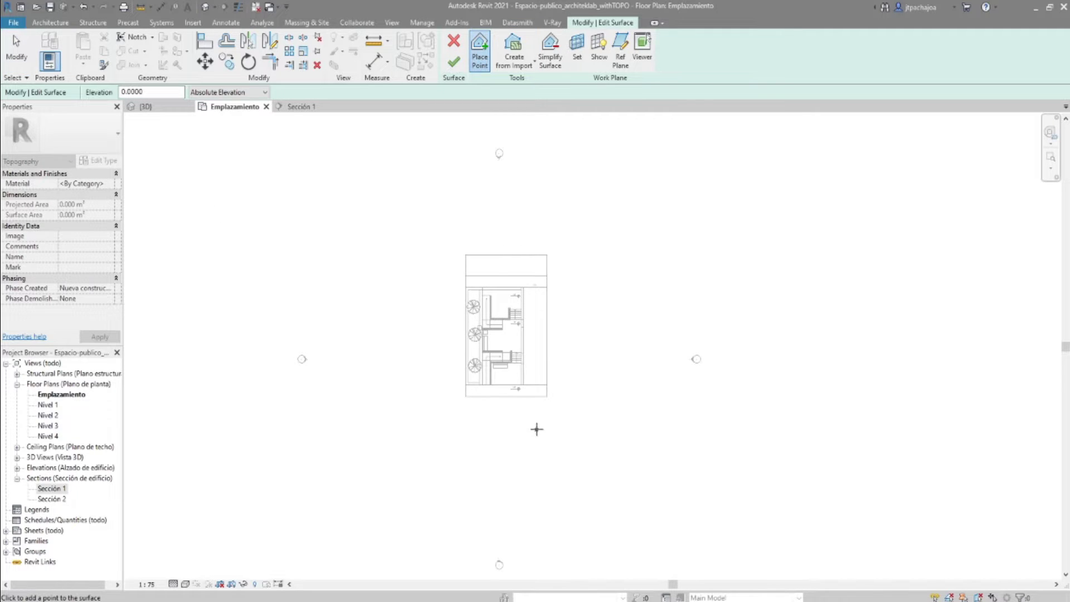
Place elevation-0 points in a south row and along the building's south edge, forming a rectangle.
middle_drag(541, 436, 490, 440)
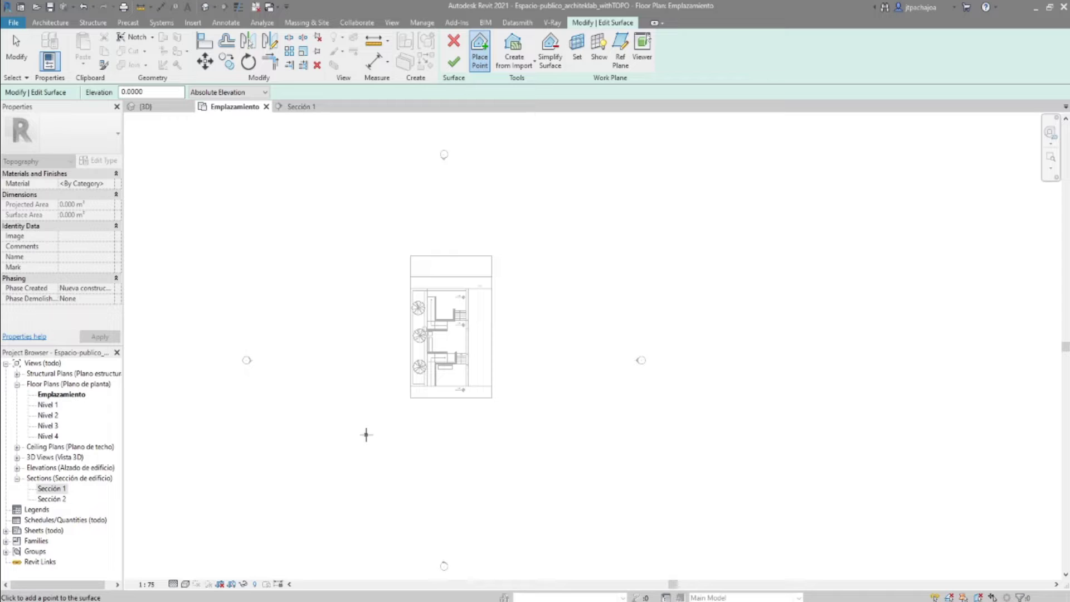
click(366, 435)
click(411, 435)
click(456, 434)
click(493, 435)
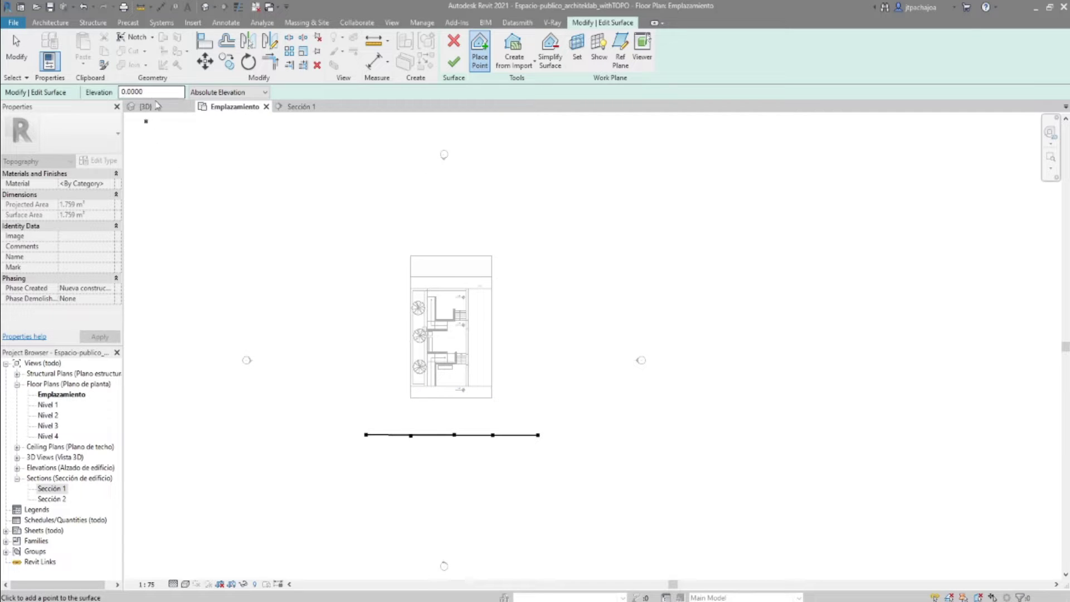
click(366, 385)
click(366, 386)
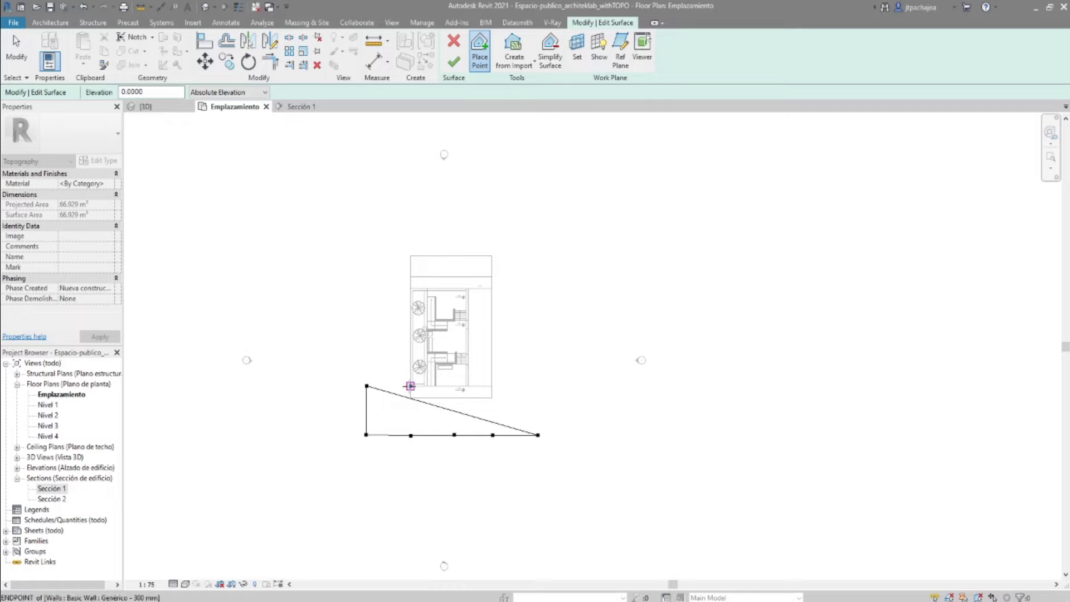
click(411, 386)
click(450, 385)
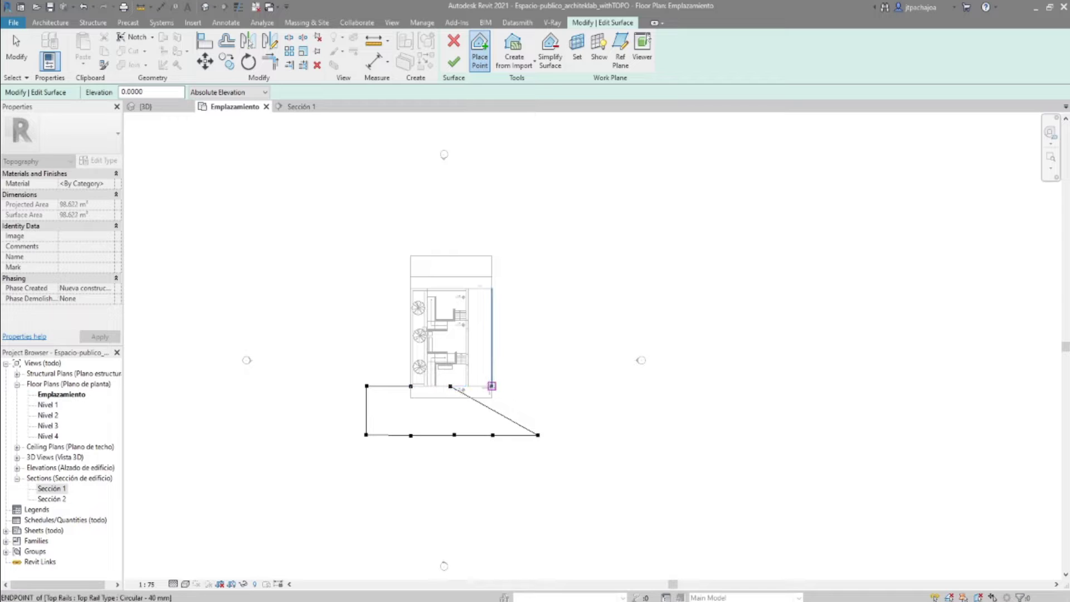
click(491, 386)
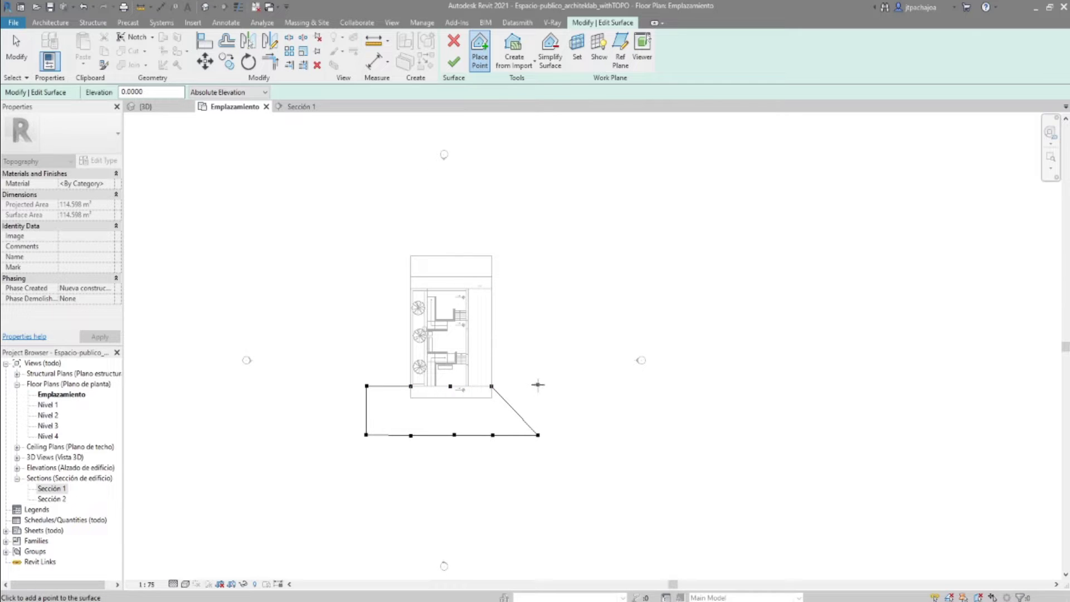
click(538, 385)
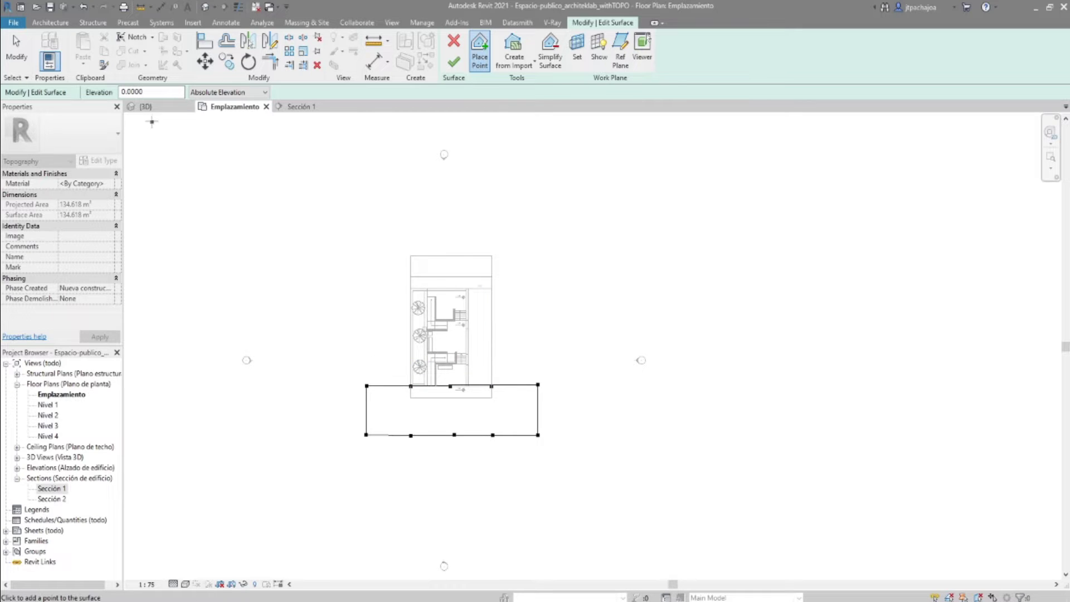
click(148, 92)
Place a row of five elevation-1 points across the building, then set elevation to 1.5.
double_click(148, 92)
text(1)
click(367, 348)
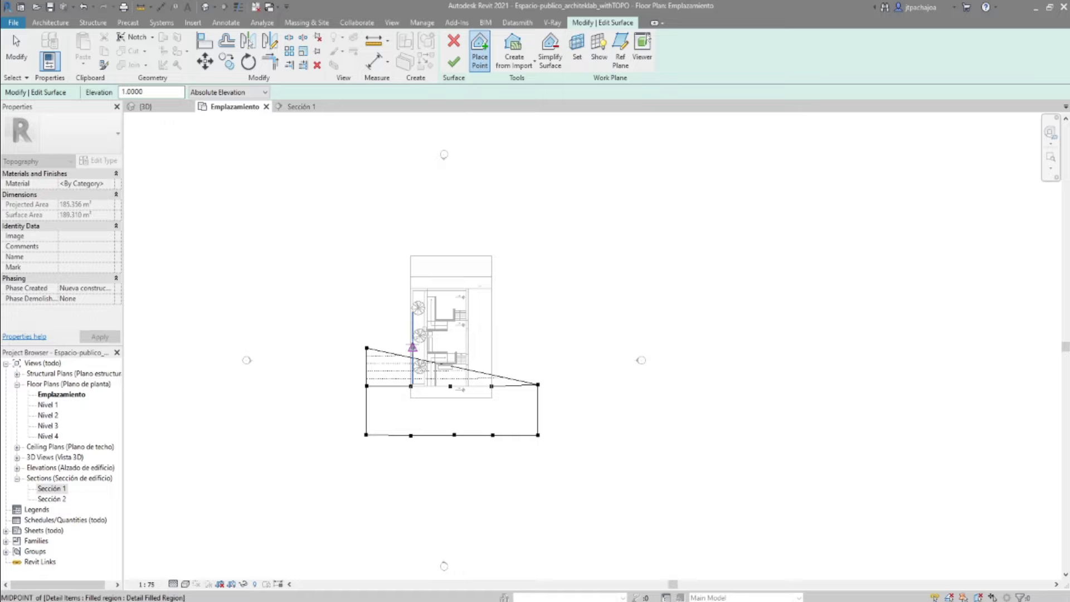
click(412, 348)
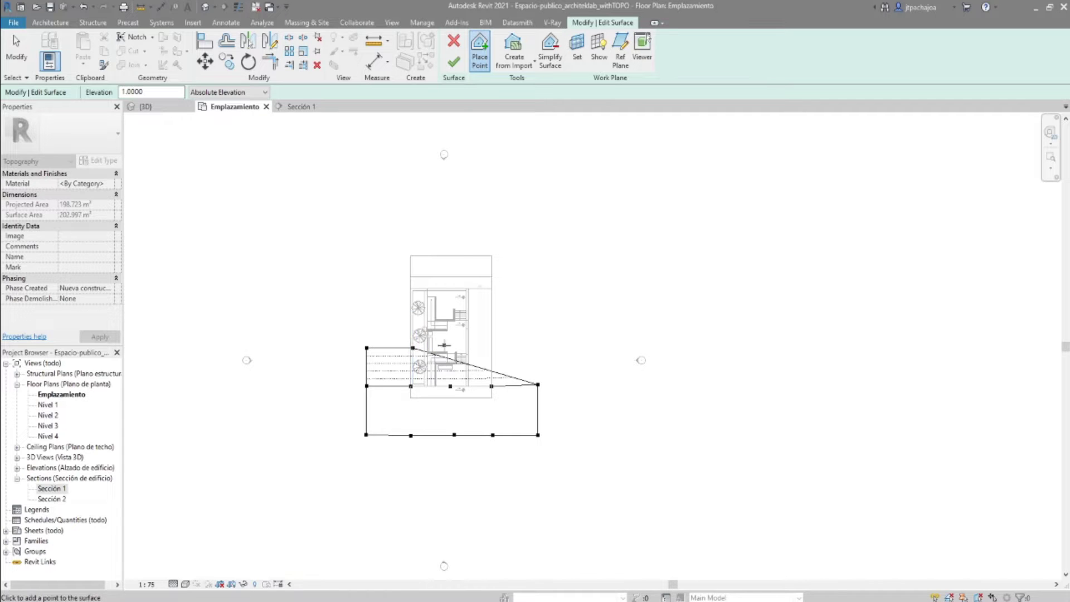
click(448, 346)
click(493, 347)
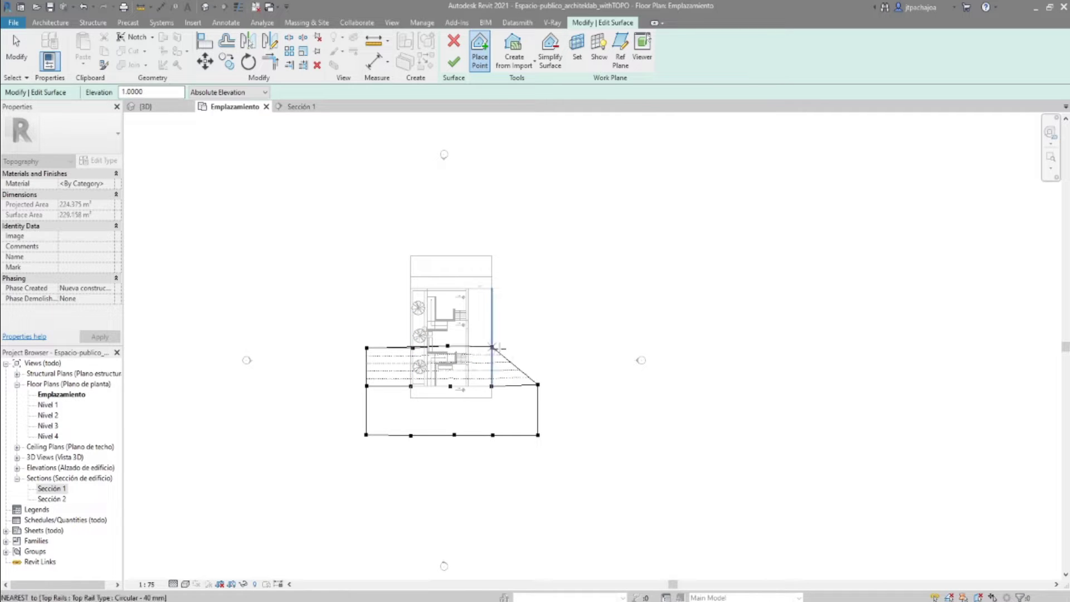
click(534, 351)
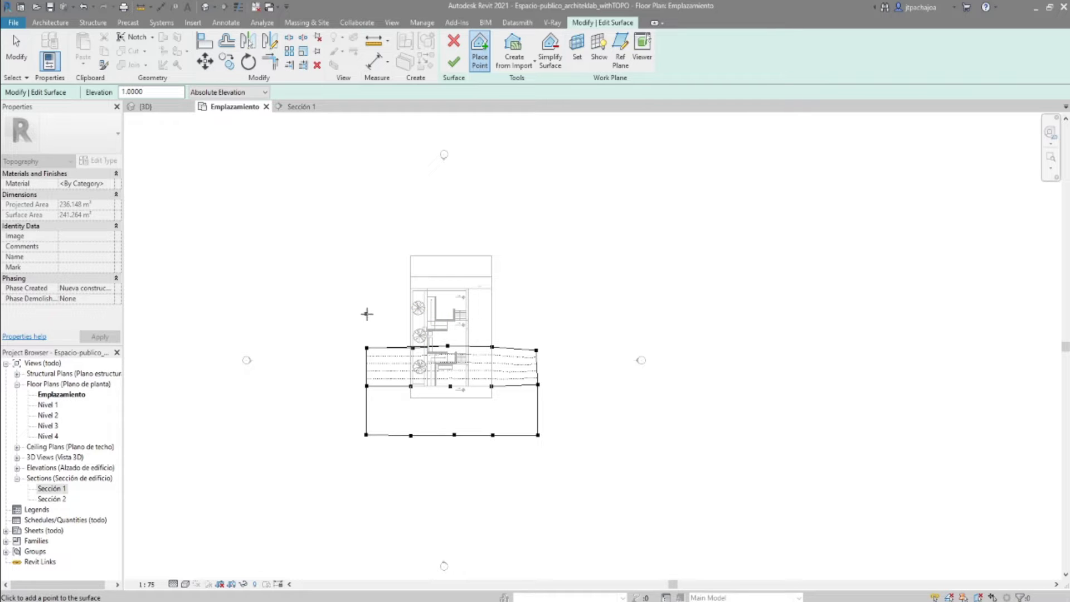
double_click(154, 92)
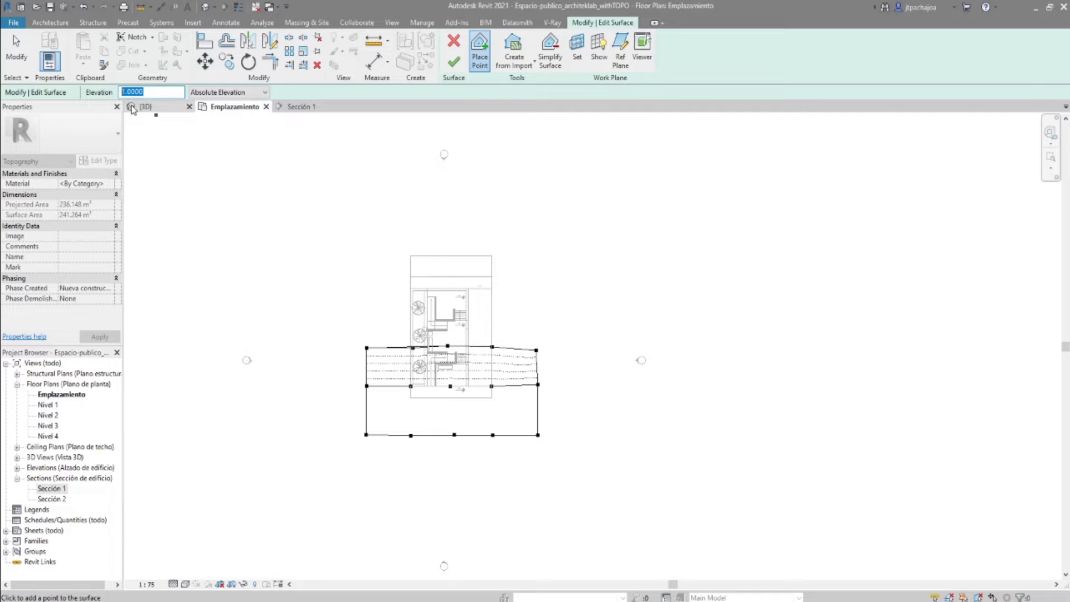
text(1.5)
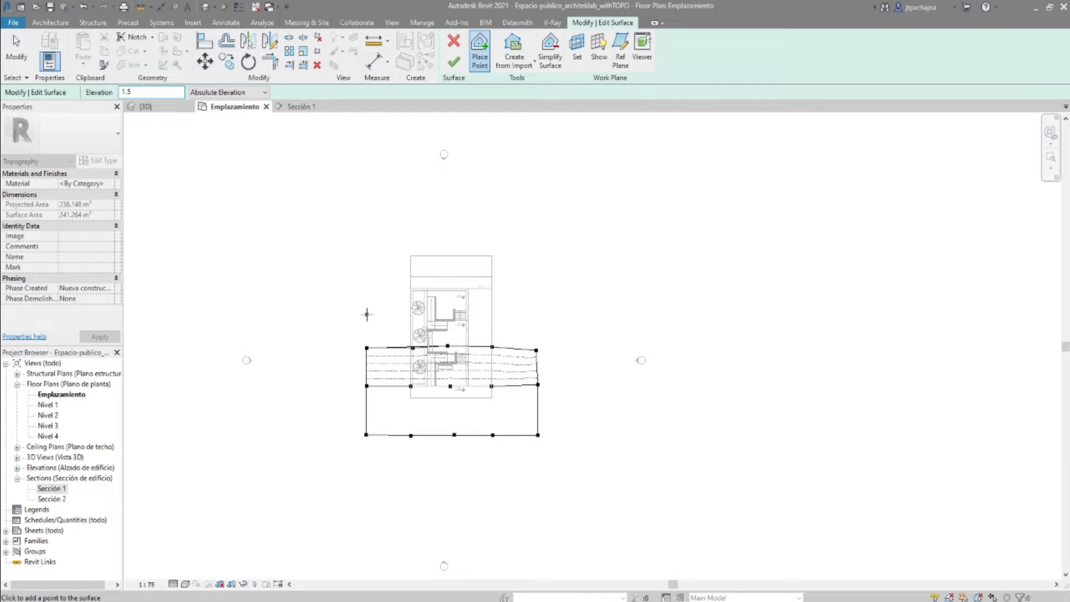
Place a row of five elevation-1.5 points further north.
click(367, 312)
click(413, 311)
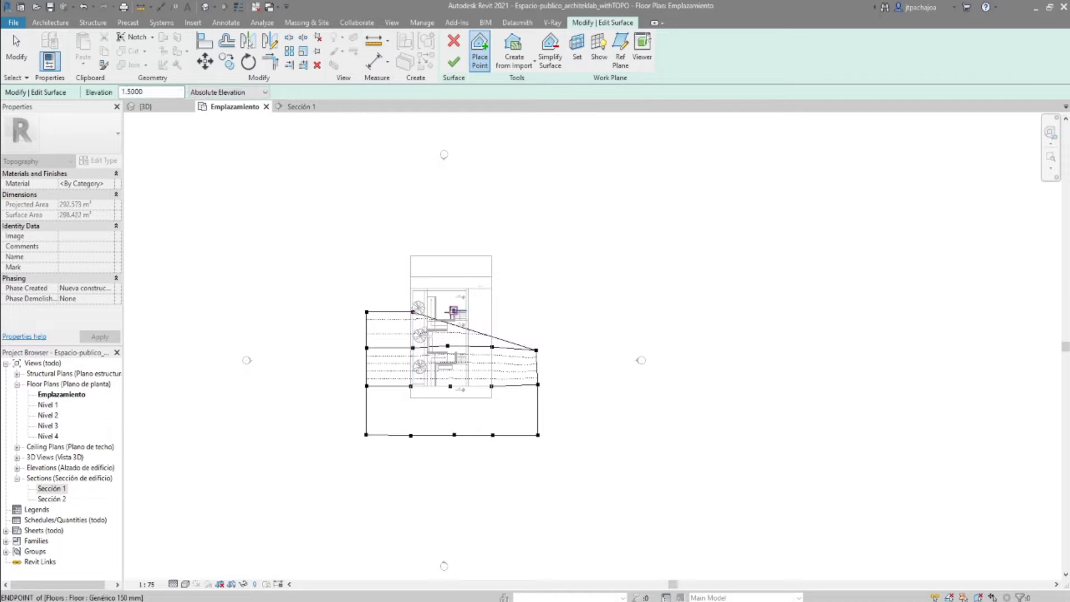
click(454, 310)
click(491, 315)
click(537, 313)
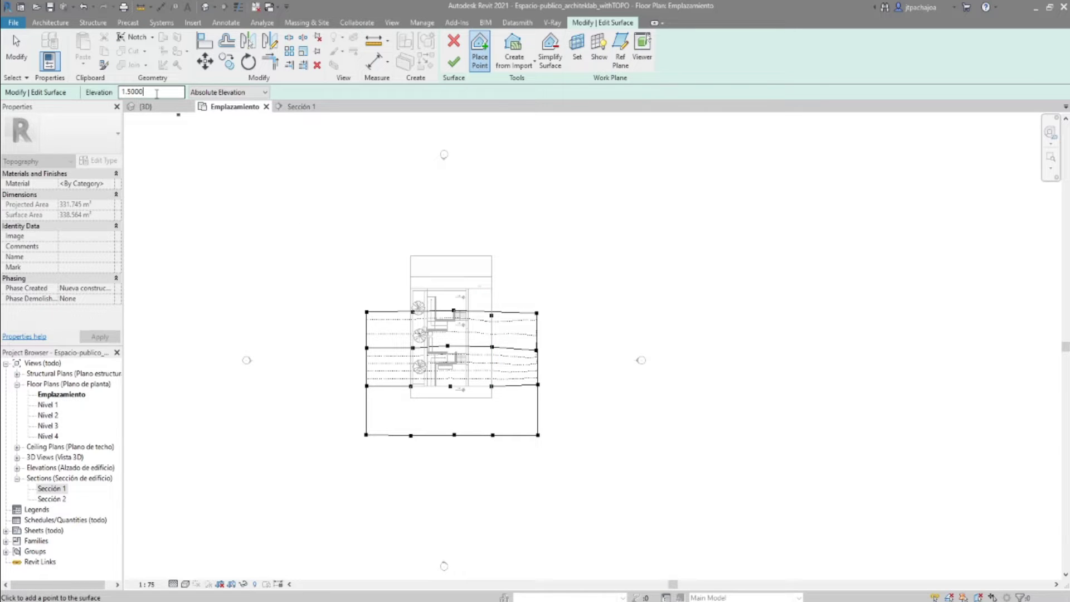
Add a row of five elevation-2 points to the north, then set elevation to 2.5.
drag(156, 93, 87, 89)
text(2)
click(369, 277)
click(411, 277)
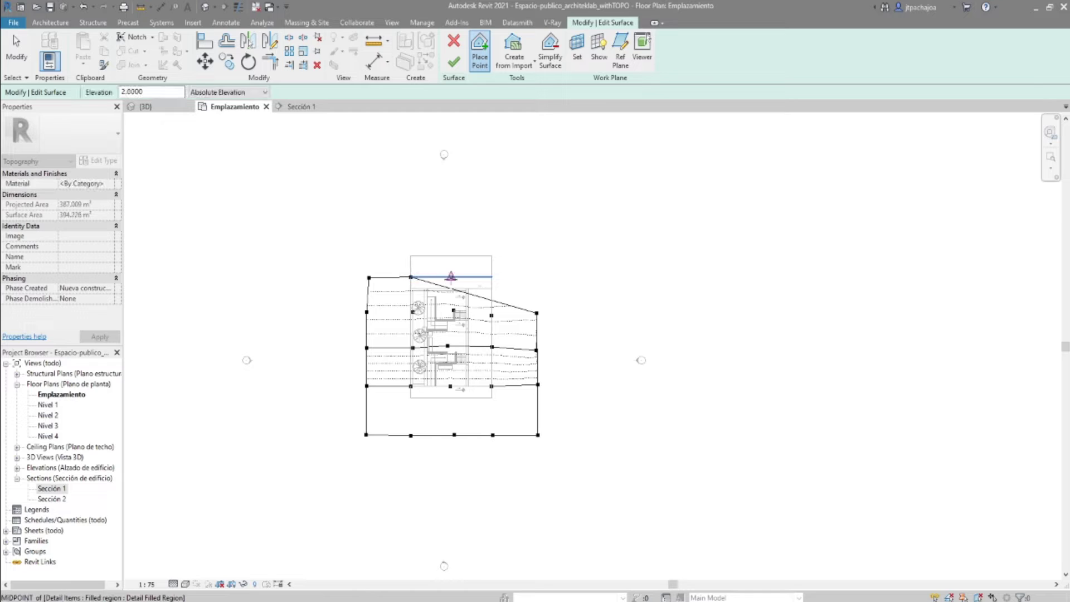
click(451, 277)
click(493, 277)
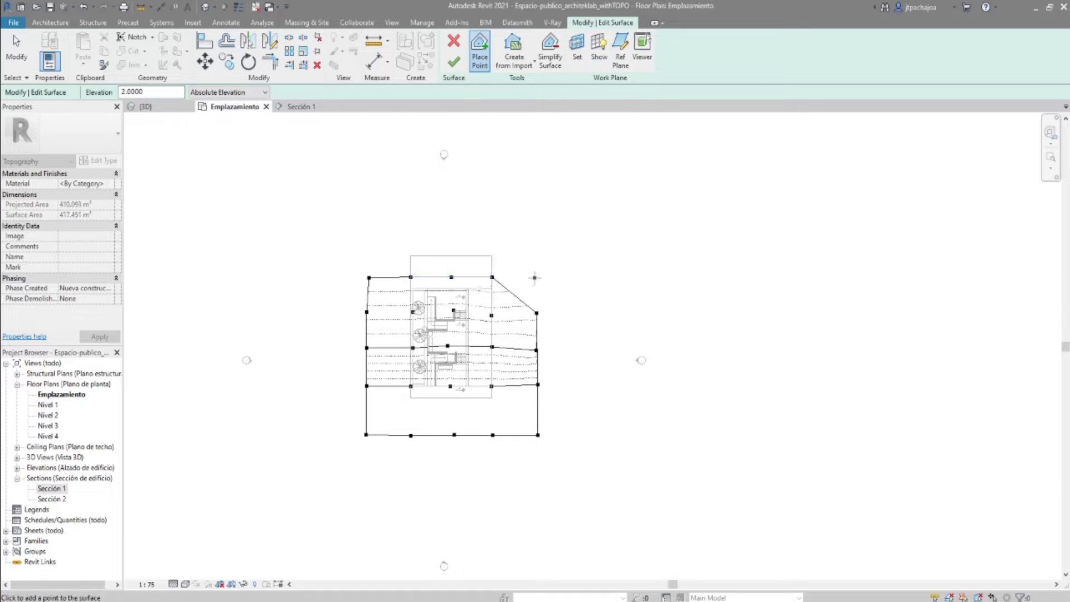
click(535, 277)
drag(146, 92, 99, 88)
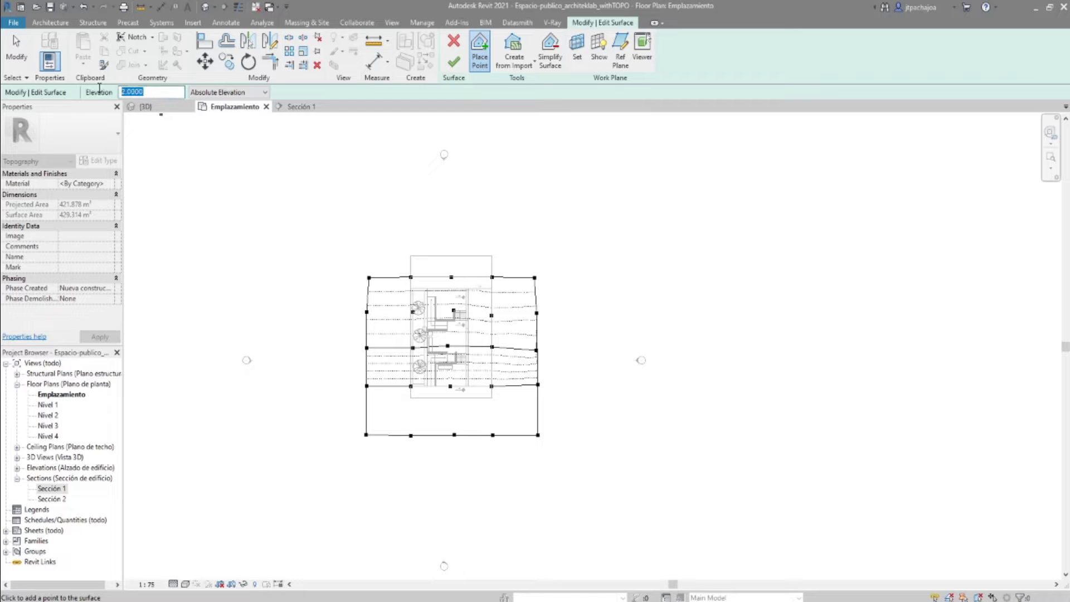
text(2.5)
key(Return)
Add four elevation-2.5 points along the north edge and finish the toposurface.
click(369, 257)
click(411, 256)
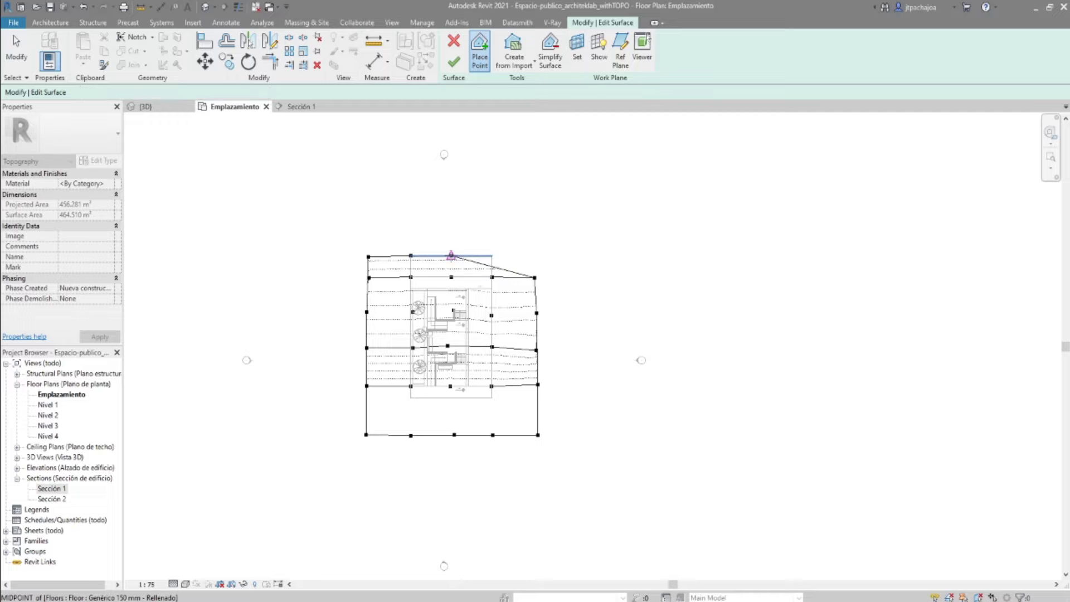
click(492, 256)
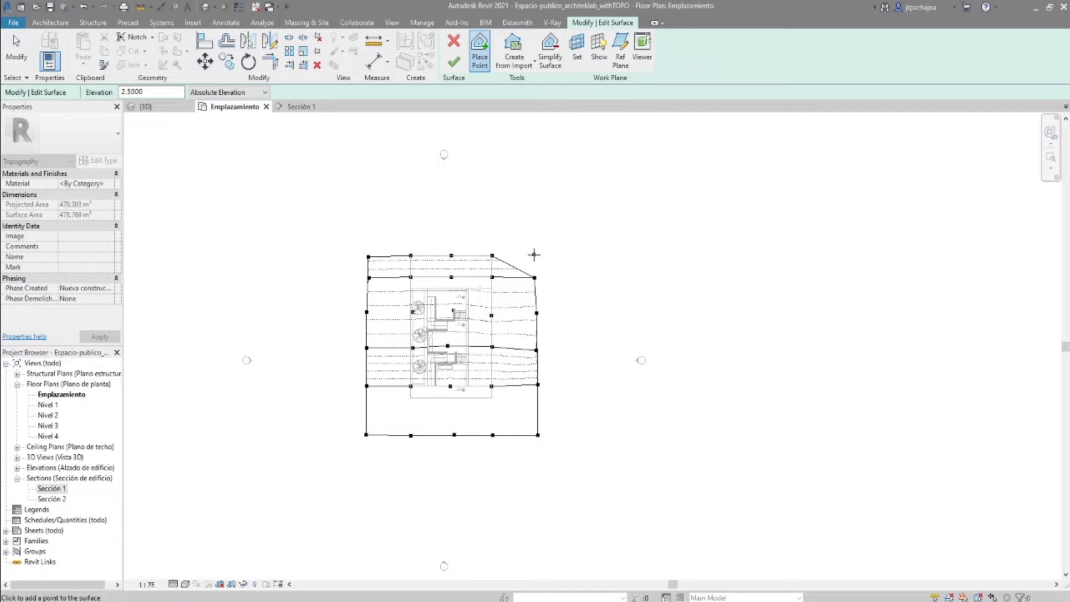
click(534, 255)
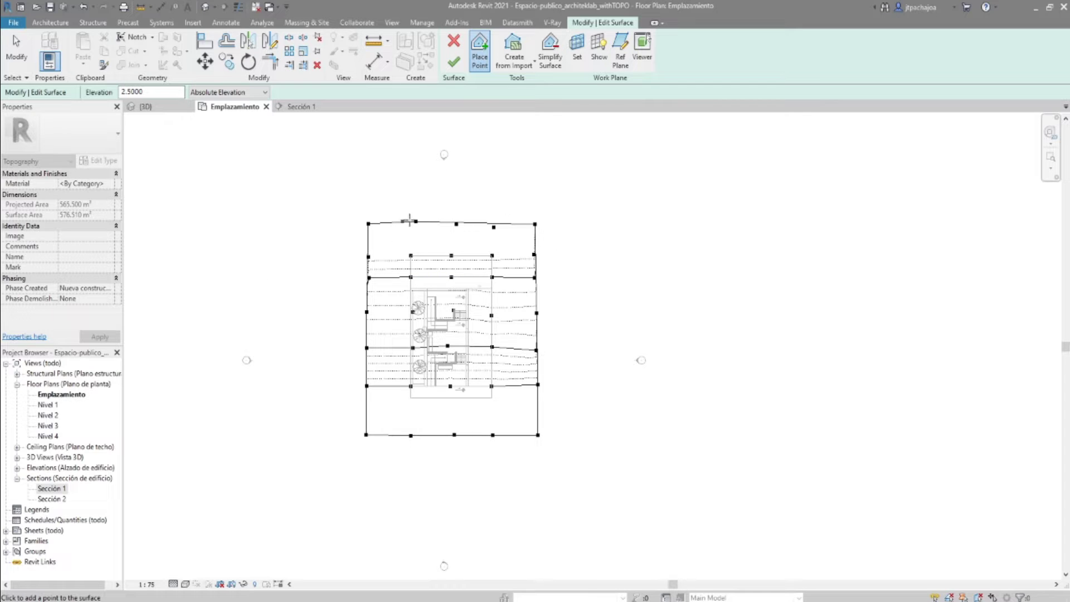
click(455, 63)
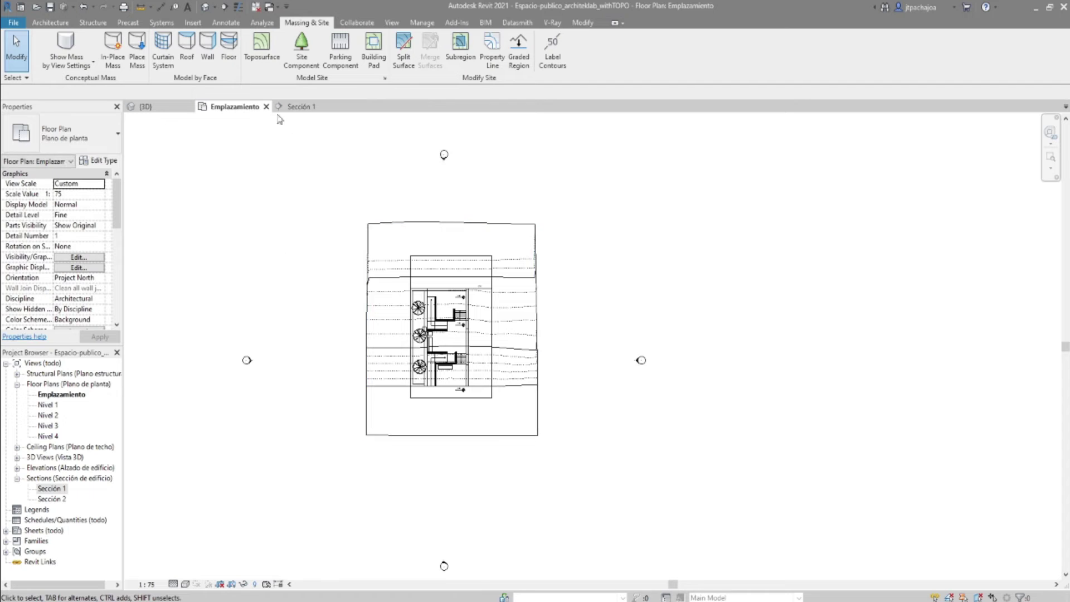
Inspect the finished terrain in the {3D} view.
click(160, 108)
scroll(770, 437, down, 2)
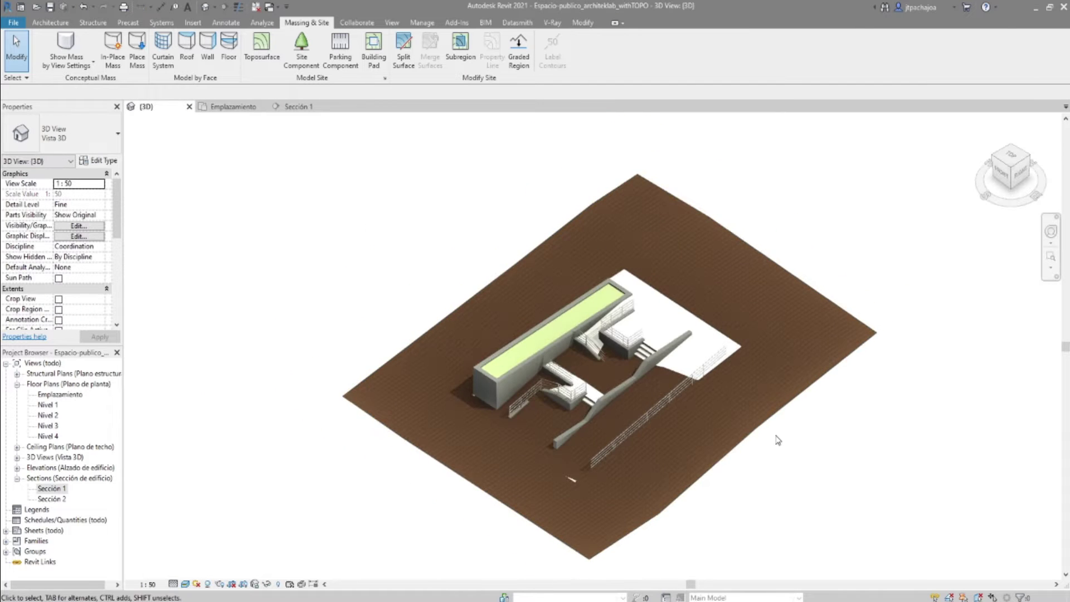
scroll(775, 438, up, 2)
scroll(697, 408, up, 3)
scroll(694, 407, down, 2)
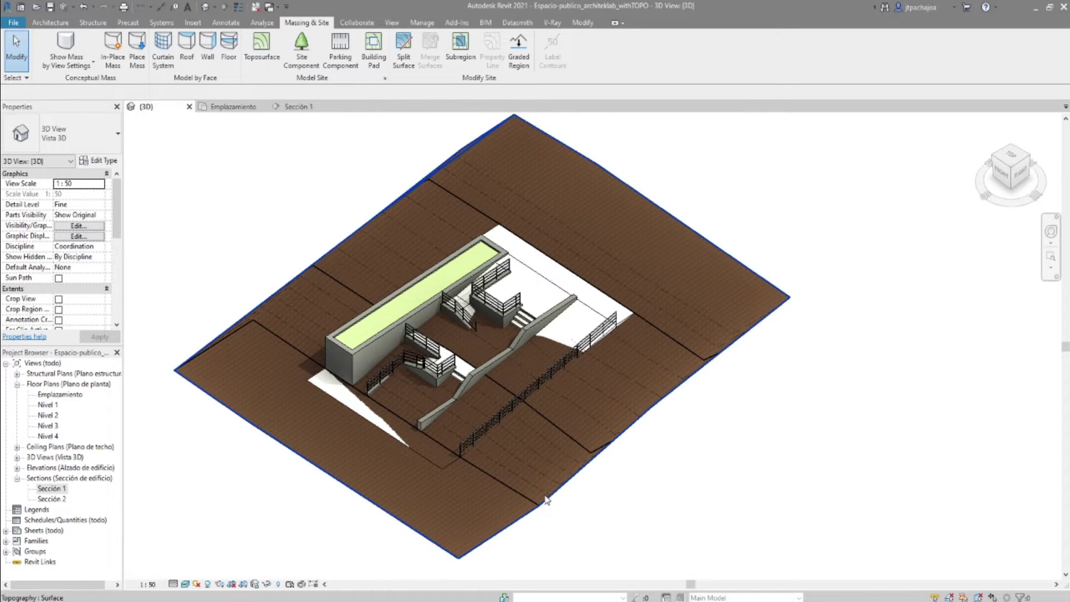
Check the terrain cut in Sección 1, then return via Emplazamiento to the {3D} view.
click(296, 106)
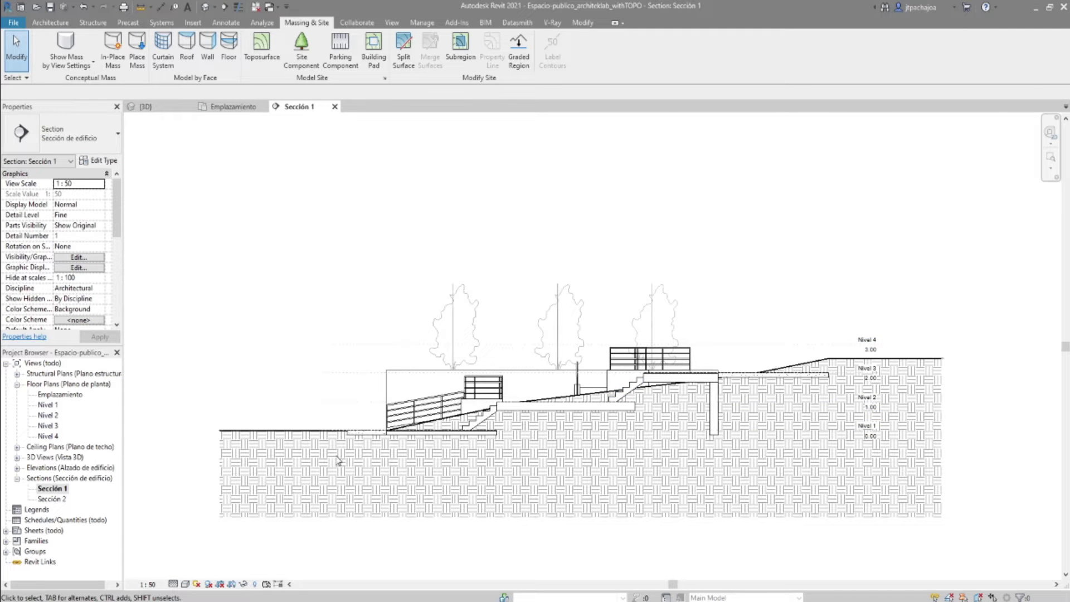
scroll(830, 429, up, 2)
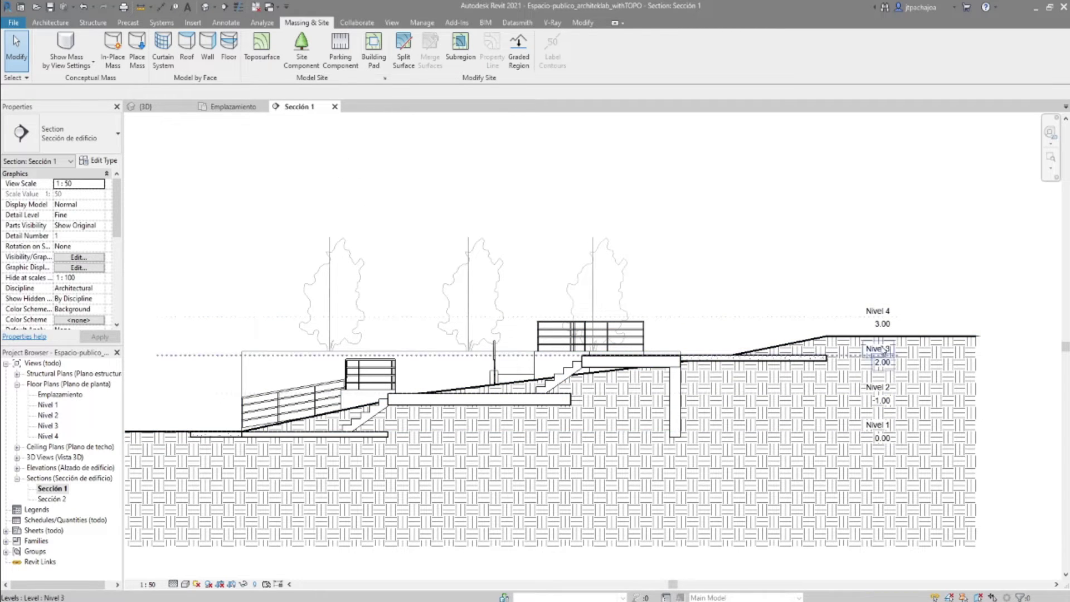
click(233, 107)
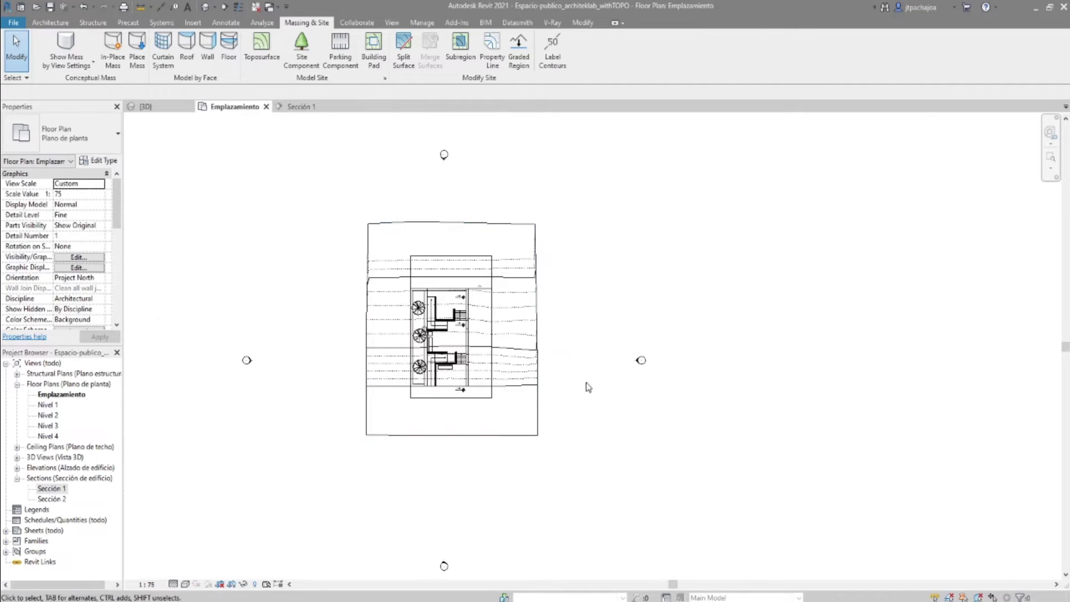
click(145, 107)
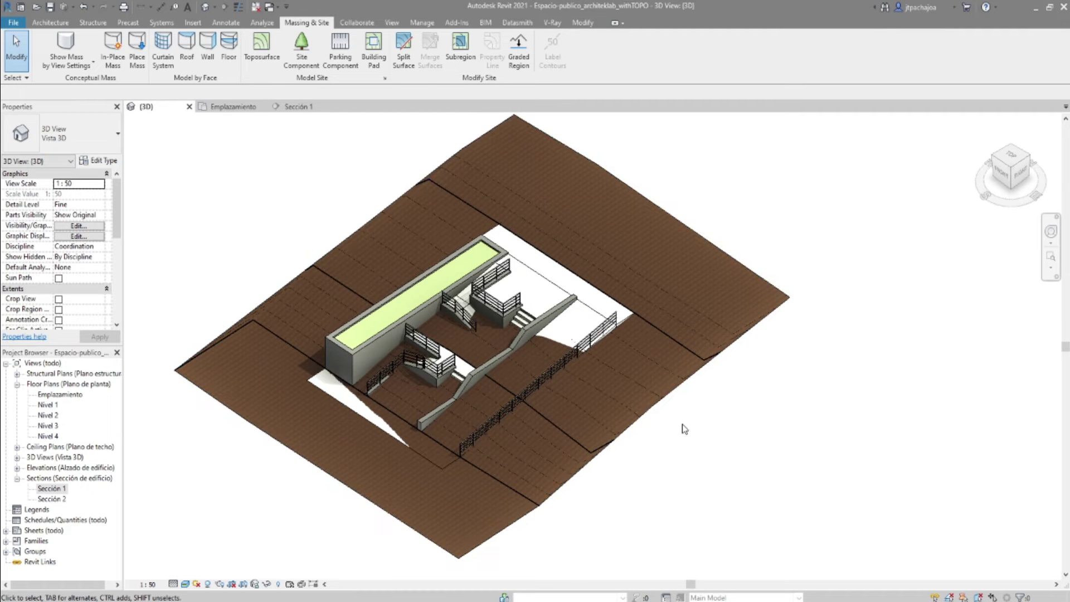
shift+middle_drag(709, 419, 693, 399)
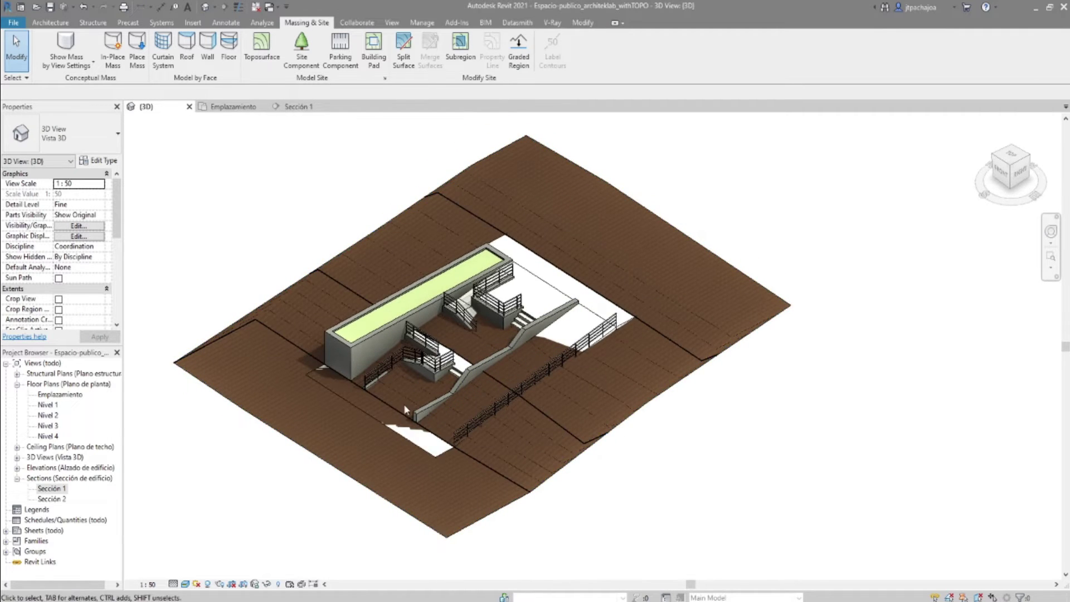
Open the Visual Style menu for the 3D view.
click(185, 585)
Show the 3D view in Wireframe and enter Edit Surface on the toposurface.
click(213, 525)
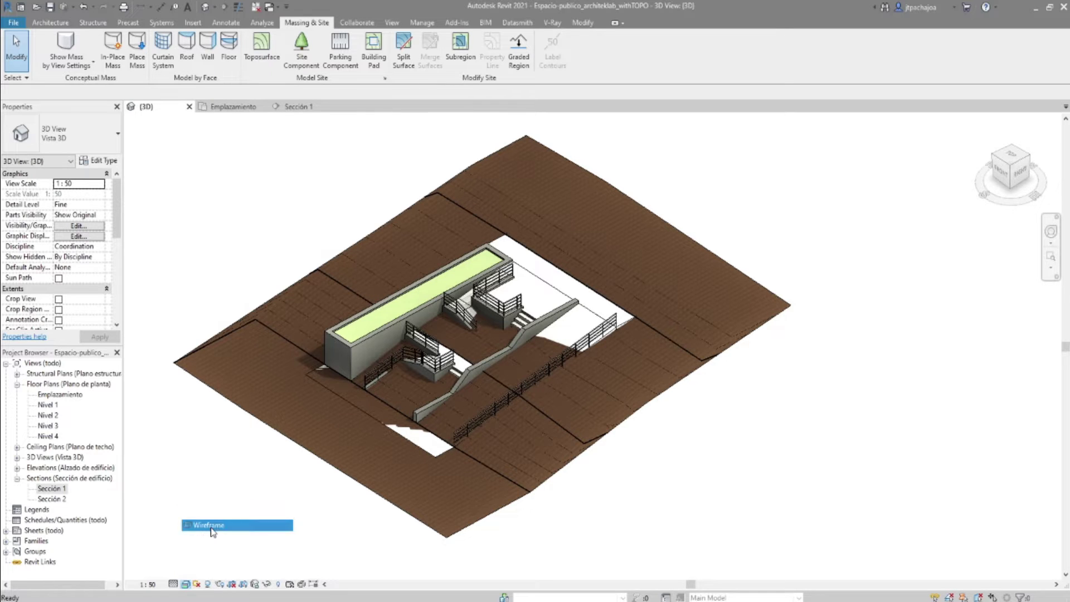
click(662, 396)
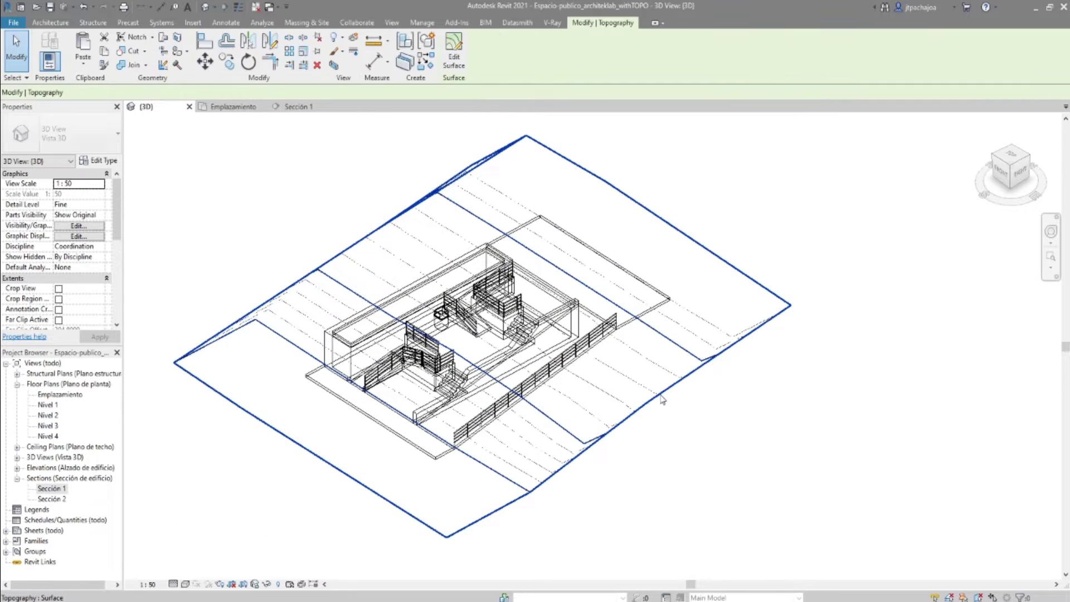
click(454, 50)
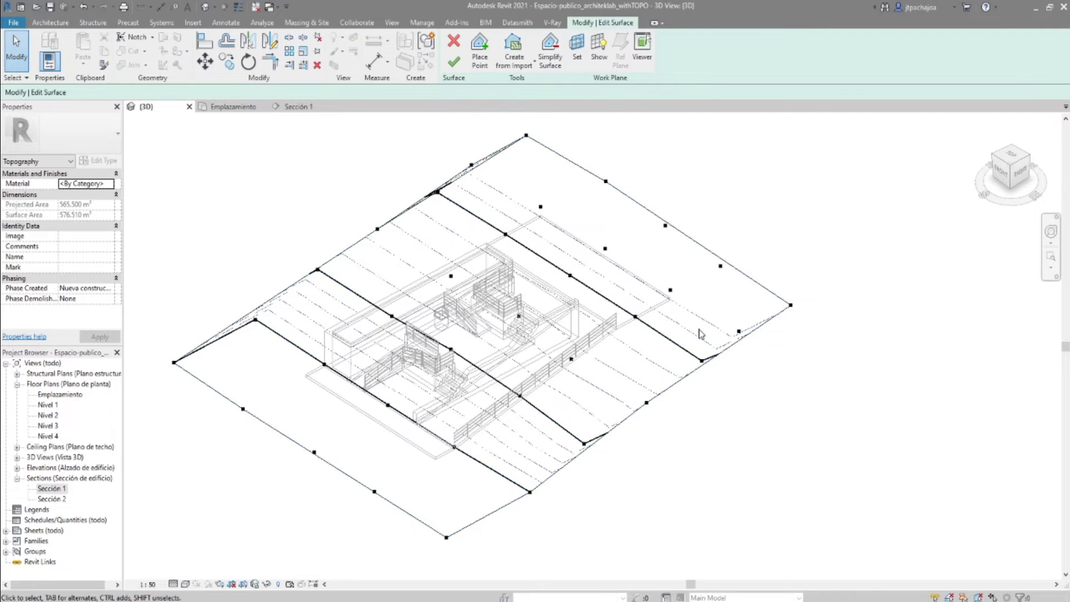
mouse_move(730, 424)
shift+middle_down()
mouse_move(755, 442)
mouse_move(647, 375)
shift+middle_up()
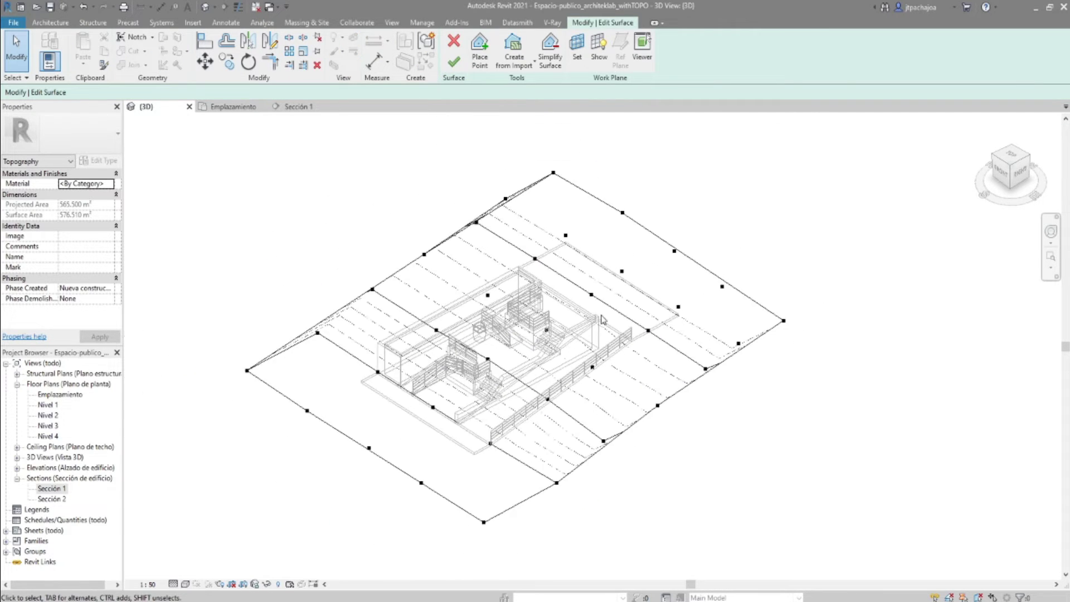
scroll(613, 434, up, 1)
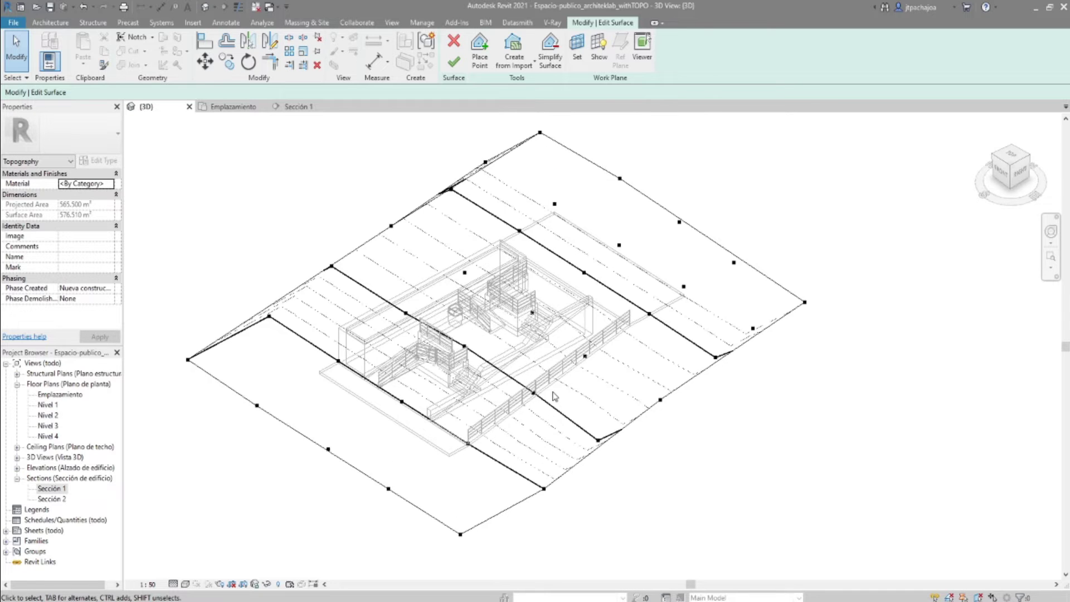
scroll(552, 393, up, 1)
scroll(520, 386, up, 1)
scroll(491, 423, up, 1)
scroll(467, 478, up, 2)
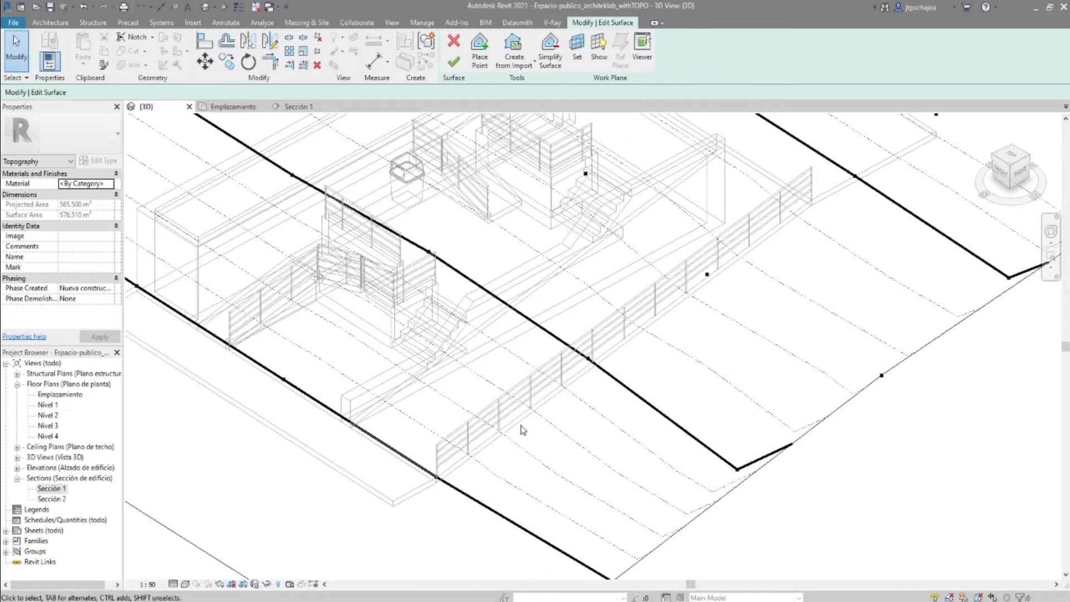
Pan and zoom to inspect the toposurface points, then finish the surface unchanged.
middle_drag(593, 392, 612, 488)
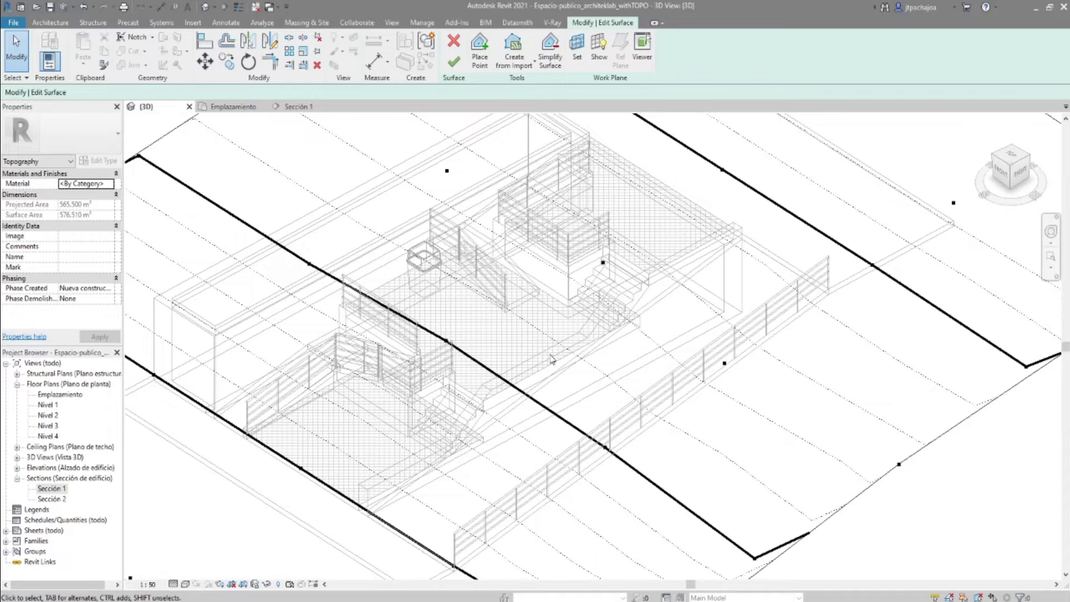
scroll(626, 429, down, 1)
scroll(612, 399, down, 1)
scroll(566, 382, down, 1)
scroll(595, 392, down, 1)
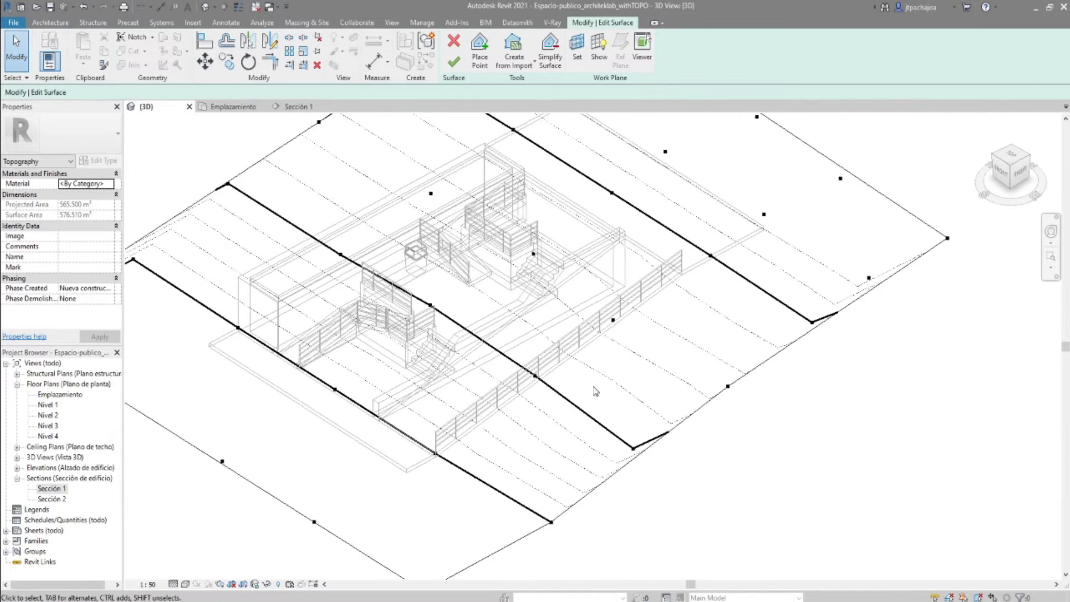
middle_drag(595, 392, 576, 442)
scroll(571, 443, down, 1)
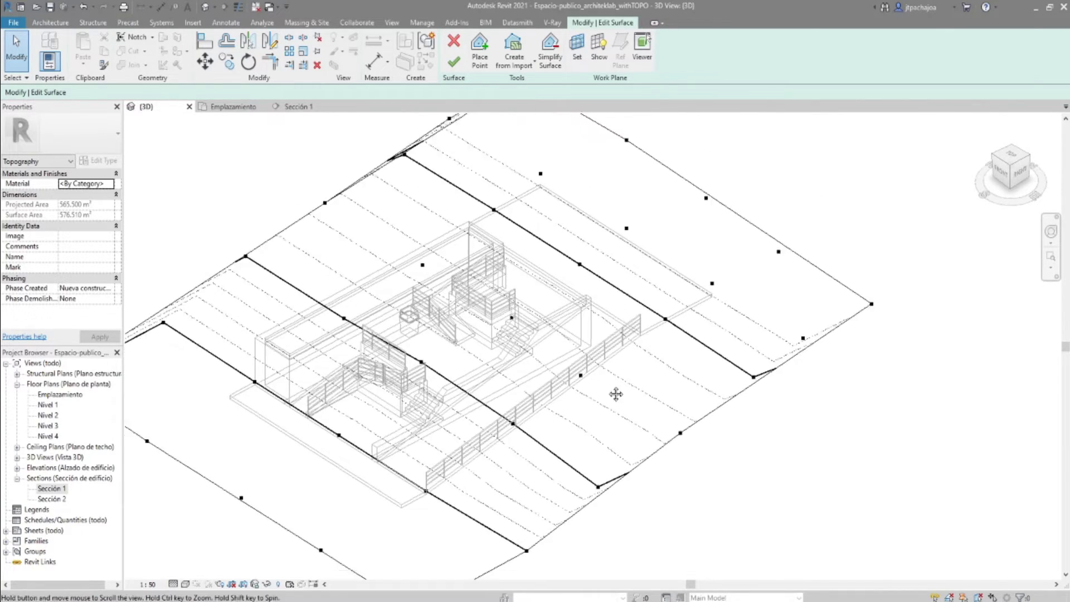
middle_drag(475, 539, 554, 459)
scroll(434, 438, up, 1)
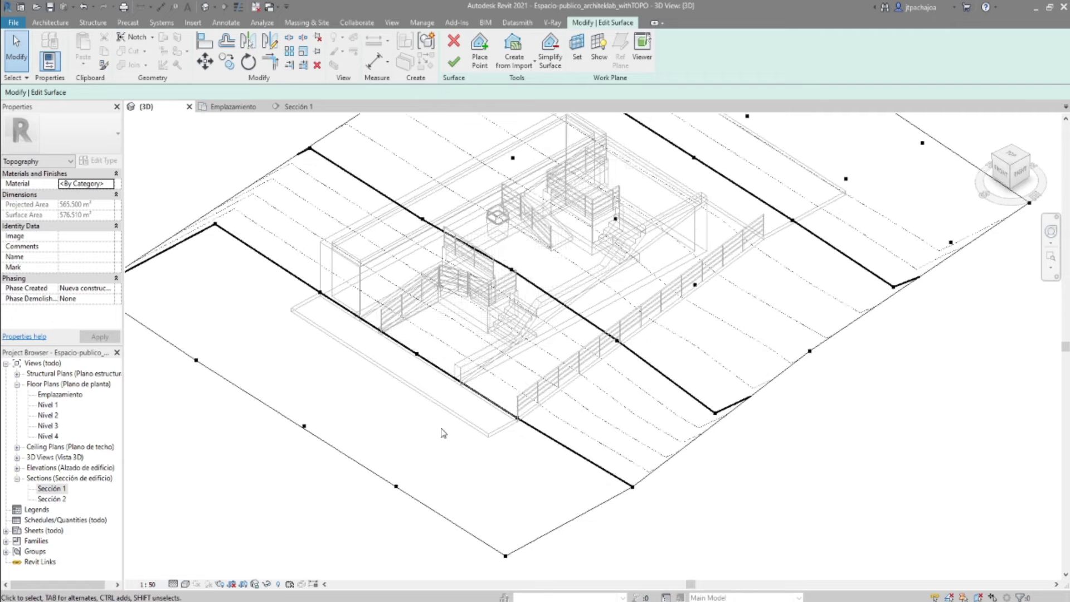
scroll(479, 468, up, 1)
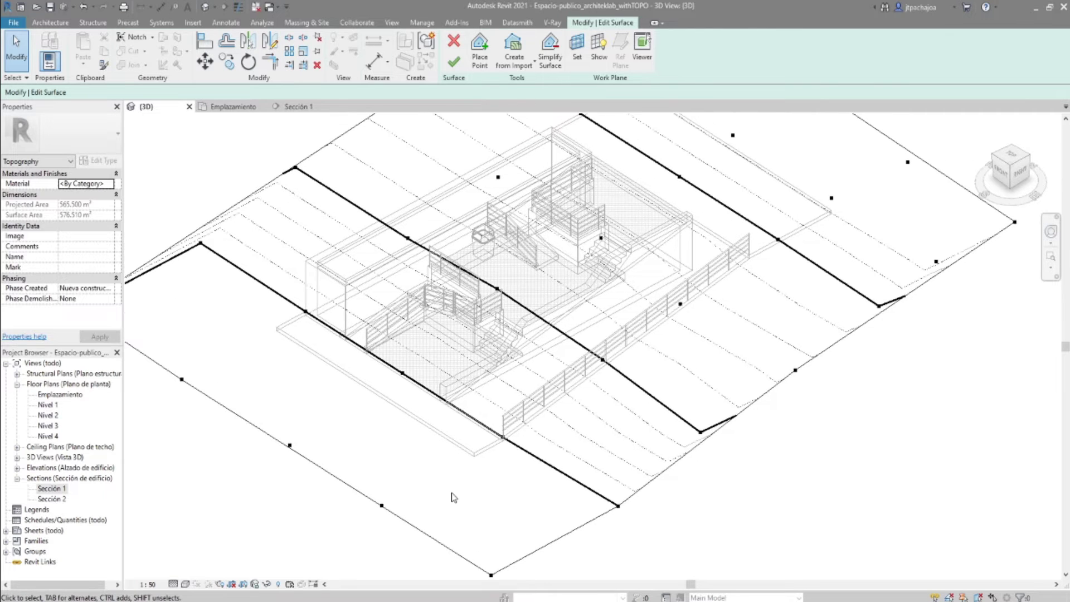
click(455, 62)
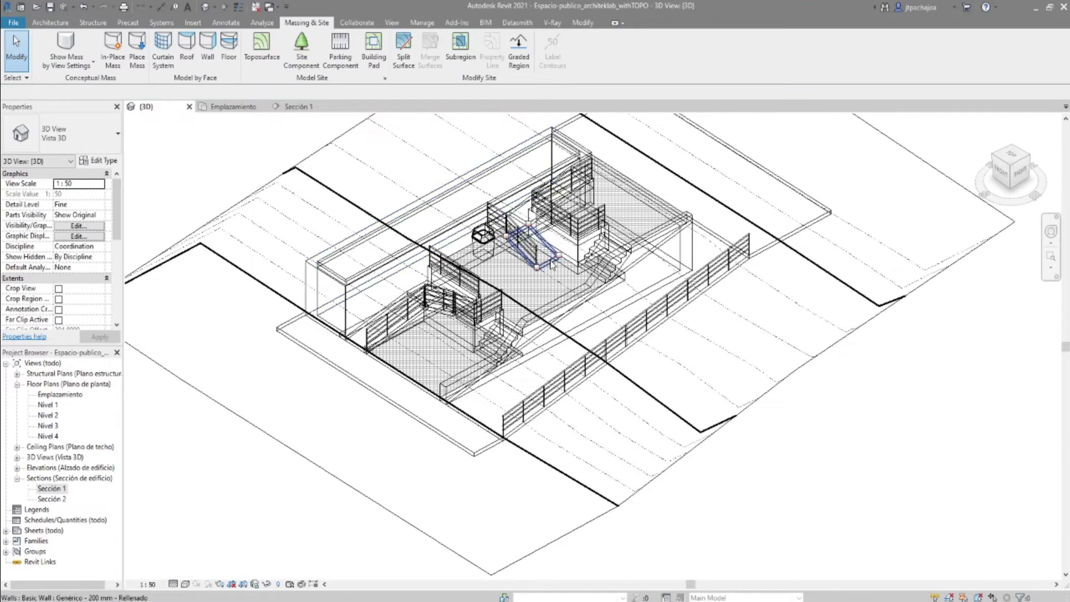
click(186, 584)
Set the 3D view to the Realistic visual style and zoom around the site.
click(210, 573)
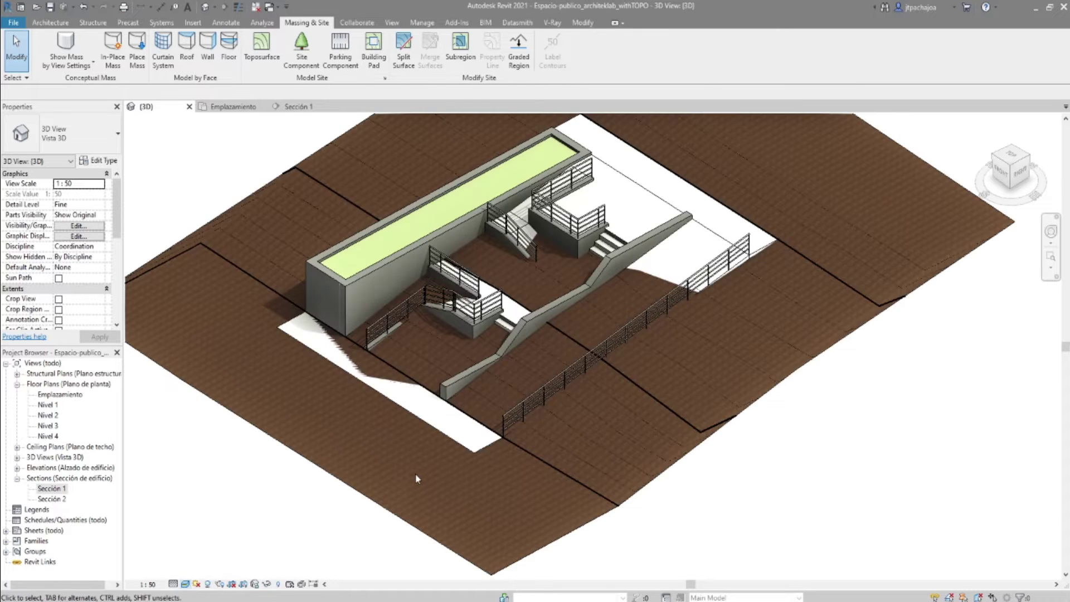
scroll(417, 478, down, 4)
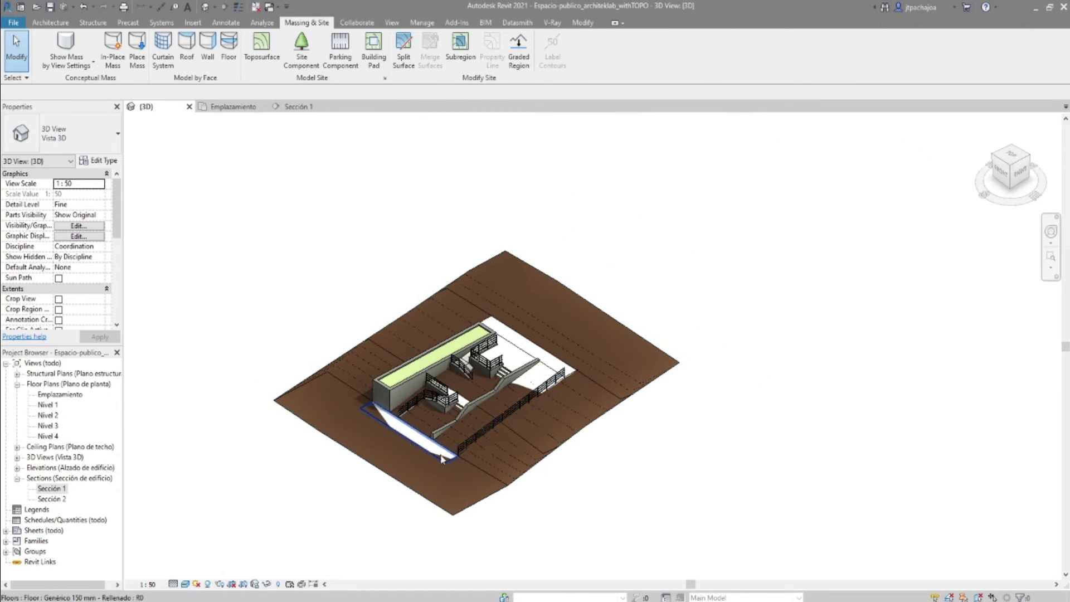
scroll(493, 386, up, 1)
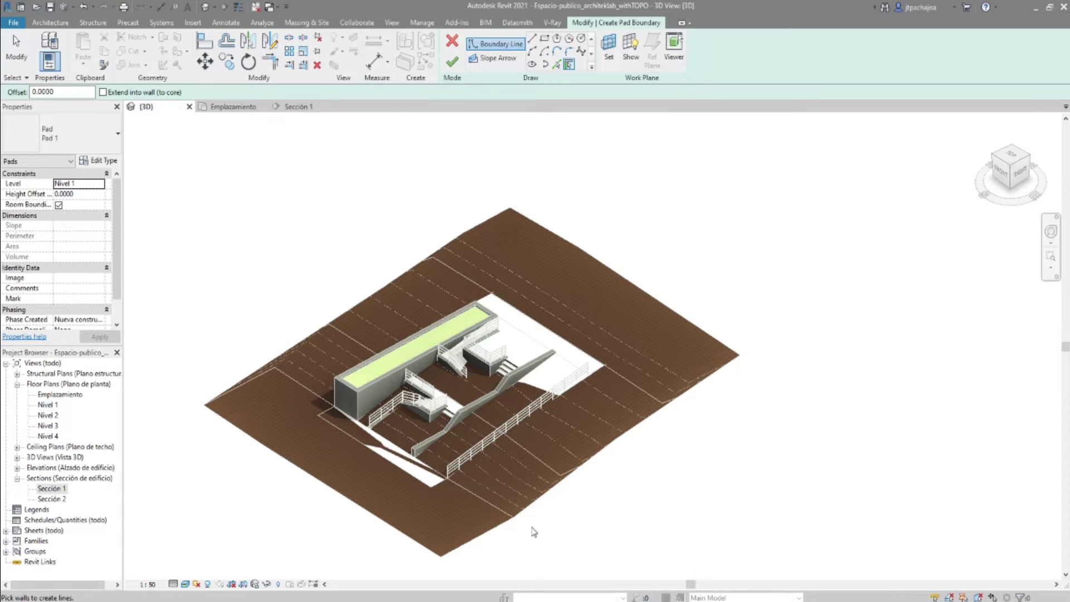
scroll(544, 513, up, 1)
scroll(557, 474, up, 3)
scroll(530, 438, down, 3)
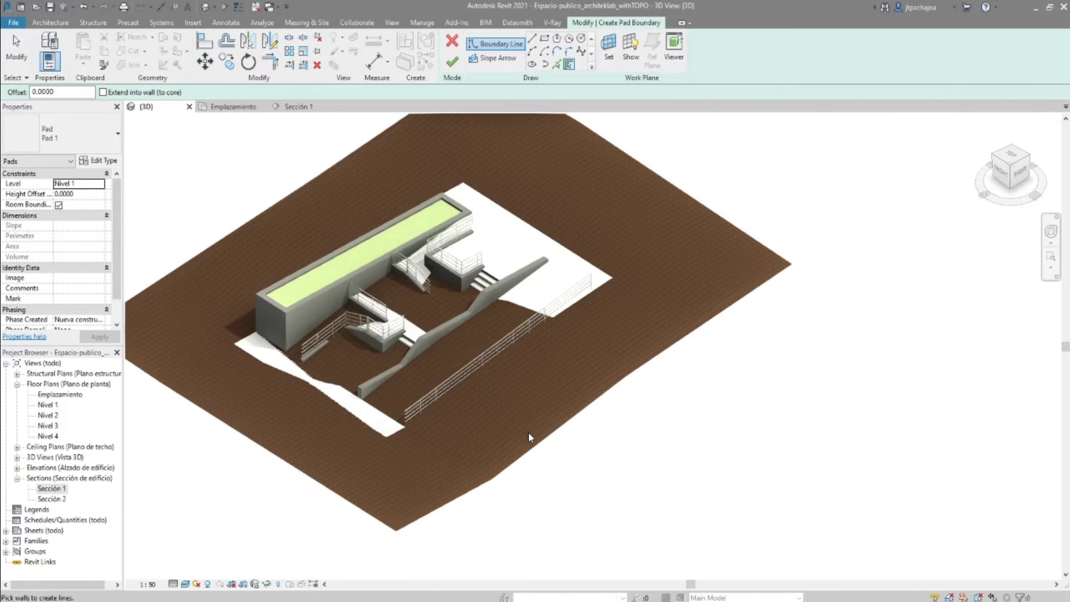
scroll(528, 433, down, 2)
In Emplazamiento, sketch a rectangular pad boundary around the building and finish the pad.
click(228, 107)
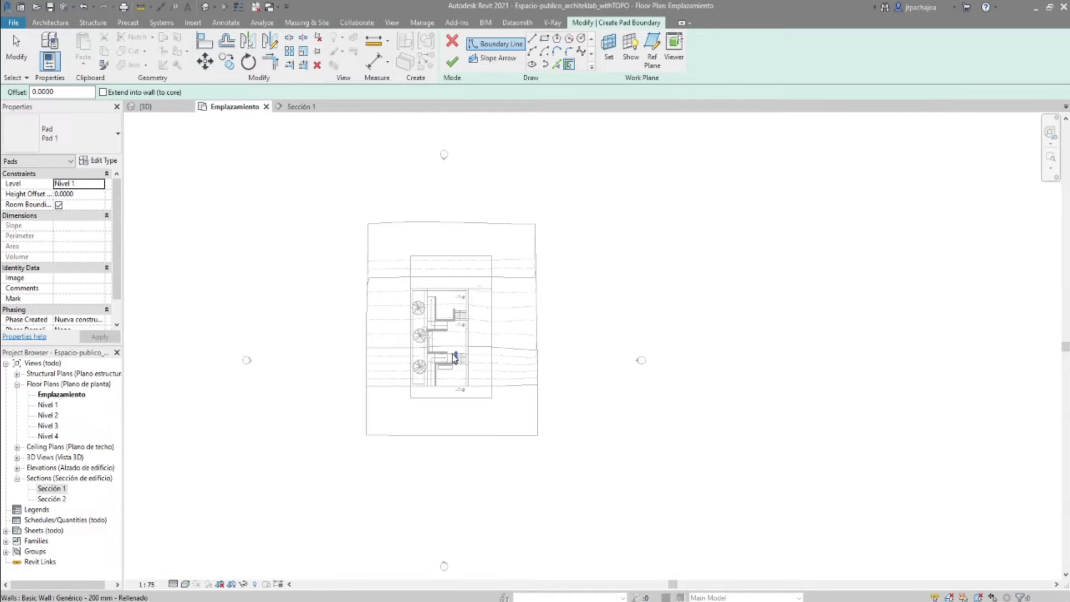
scroll(454, 358, up, 2)
scroll(444, 396, up, 2)
scroll(434, 390, up, 1)
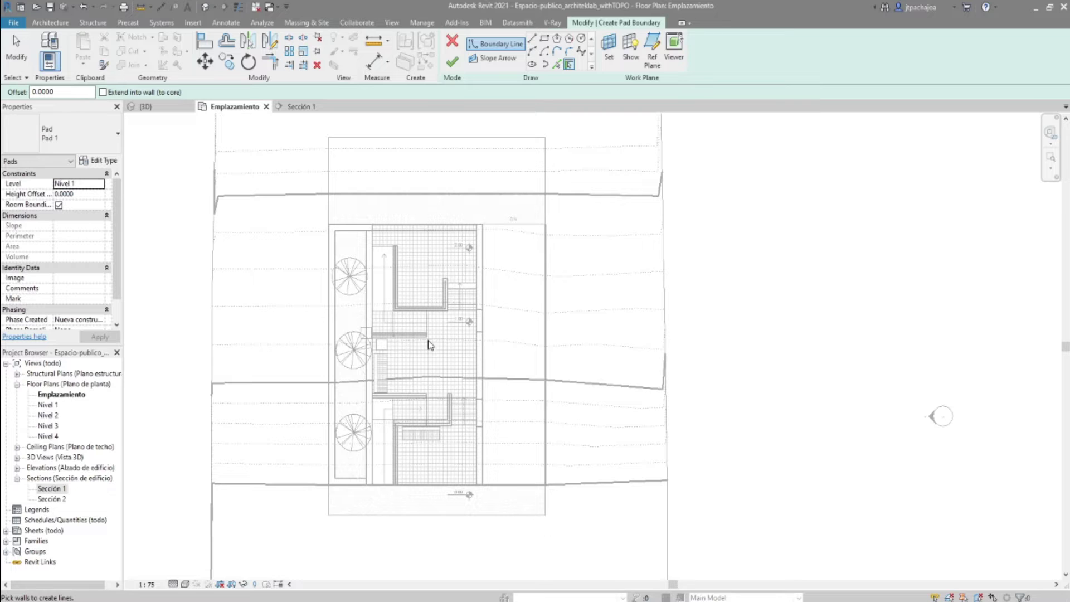
click(544, 39)
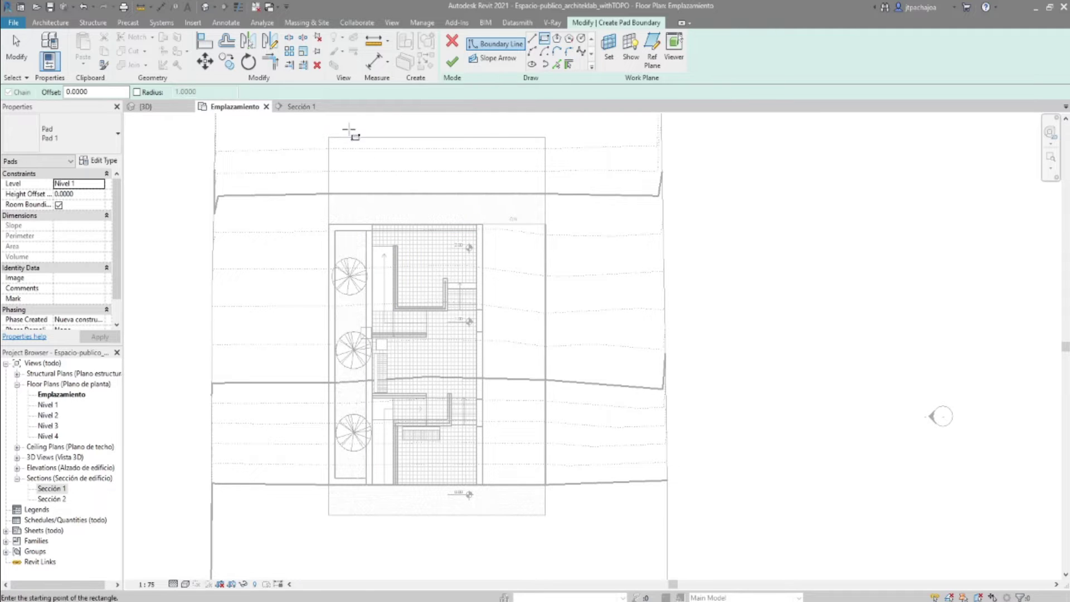
click(328, 137)
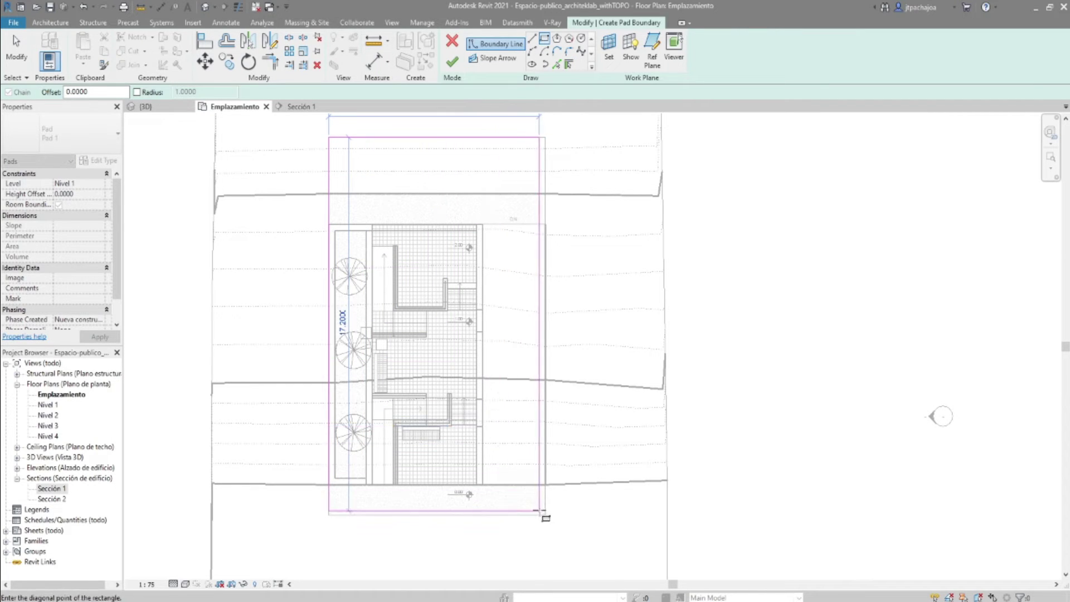
click(545, 514)
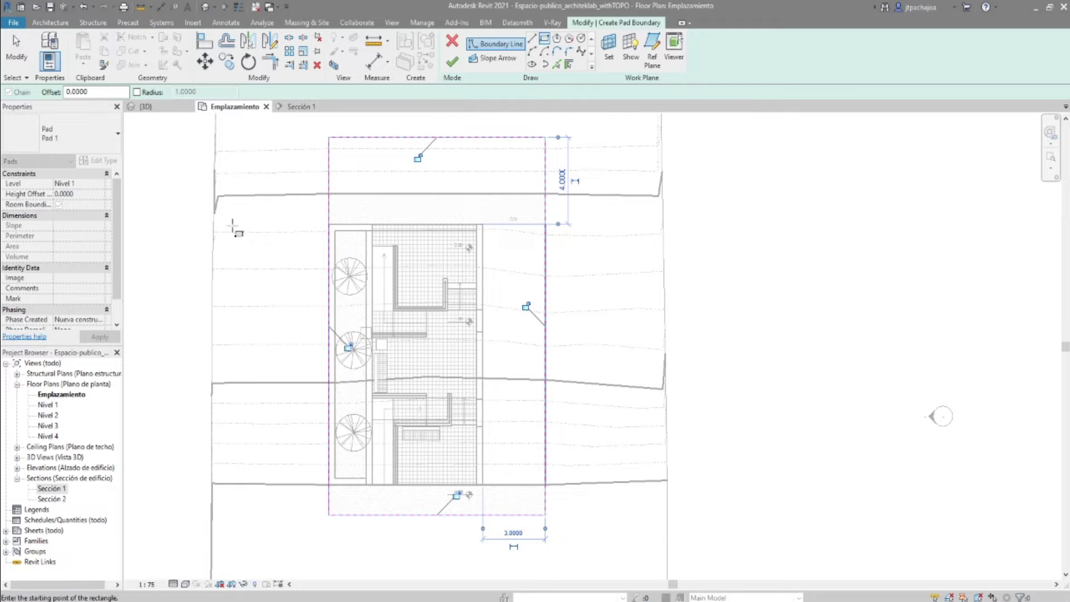
scroll(537, 520, down, 1)
scroll(537, 521, up, 1)
scroll(502, 390, down, 1)
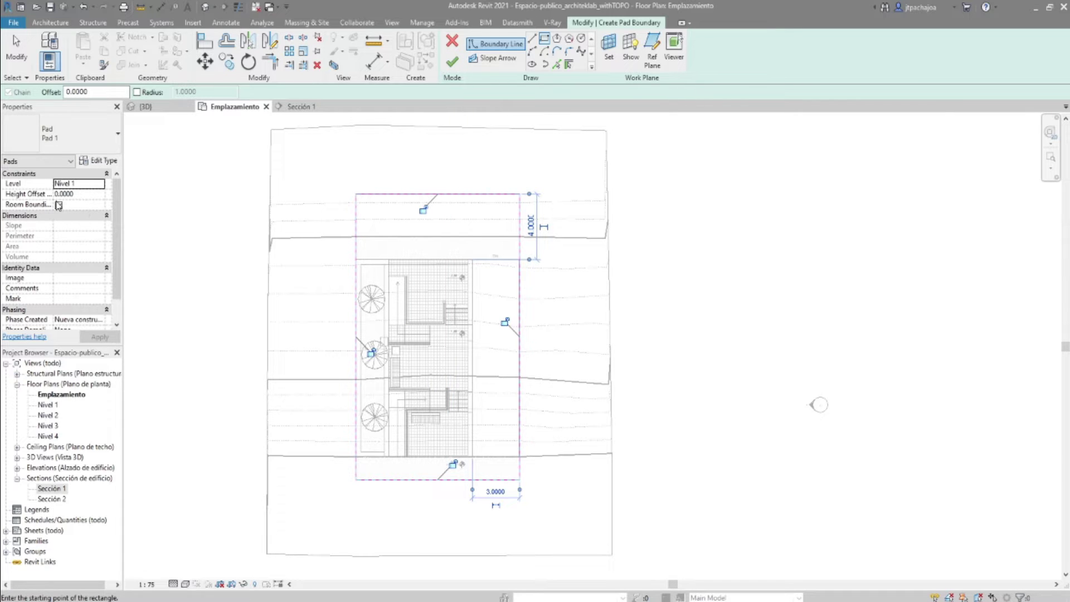
click(453, 62)
click(172, 108)
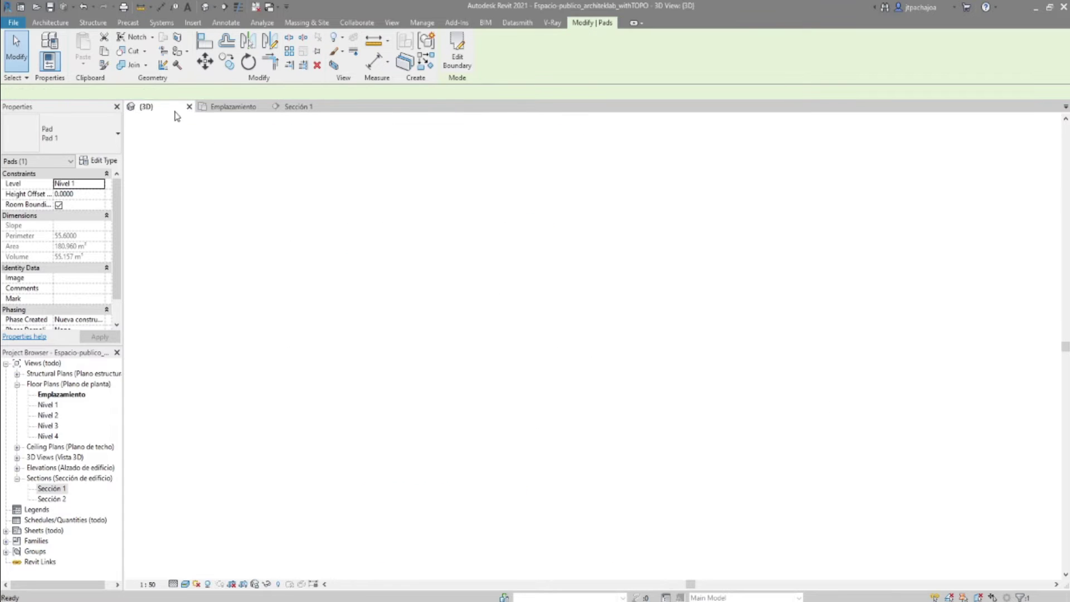
scroll(646, 455, up, 2)
scroll(567, 437, up, 2)
scroll(566, 437, down, 2)
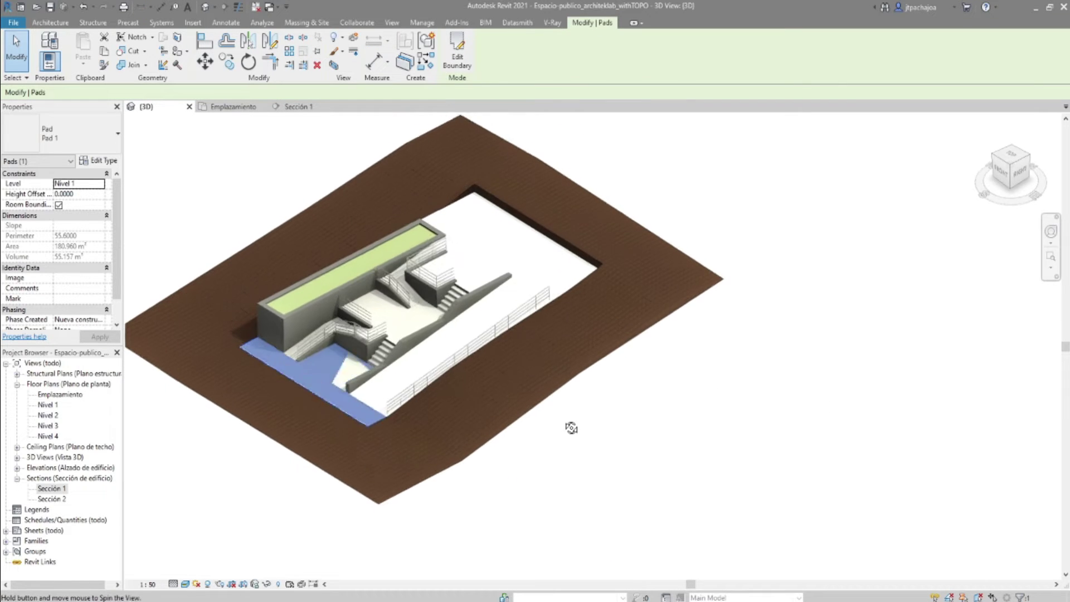
scroll(566, 418, up, 1)
mouse_move(566, 419)
shift+middle_down()
mouse_move(378, 383)
mouse_move(394, 483)
shift+middle_up()
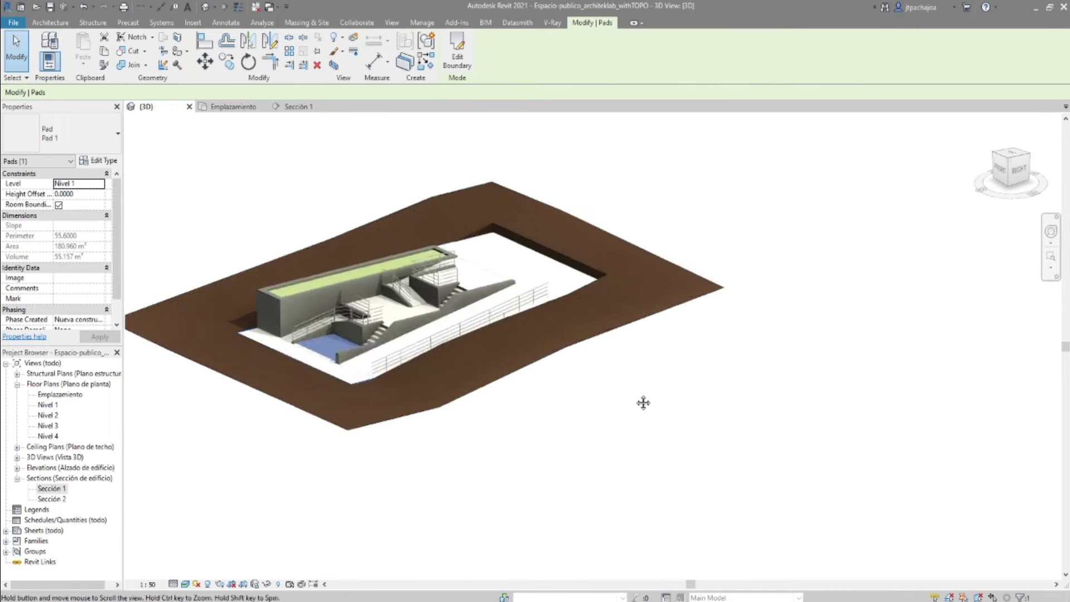
scroll(592, 399, up, 2)
scroll(509, 239, up, 4)
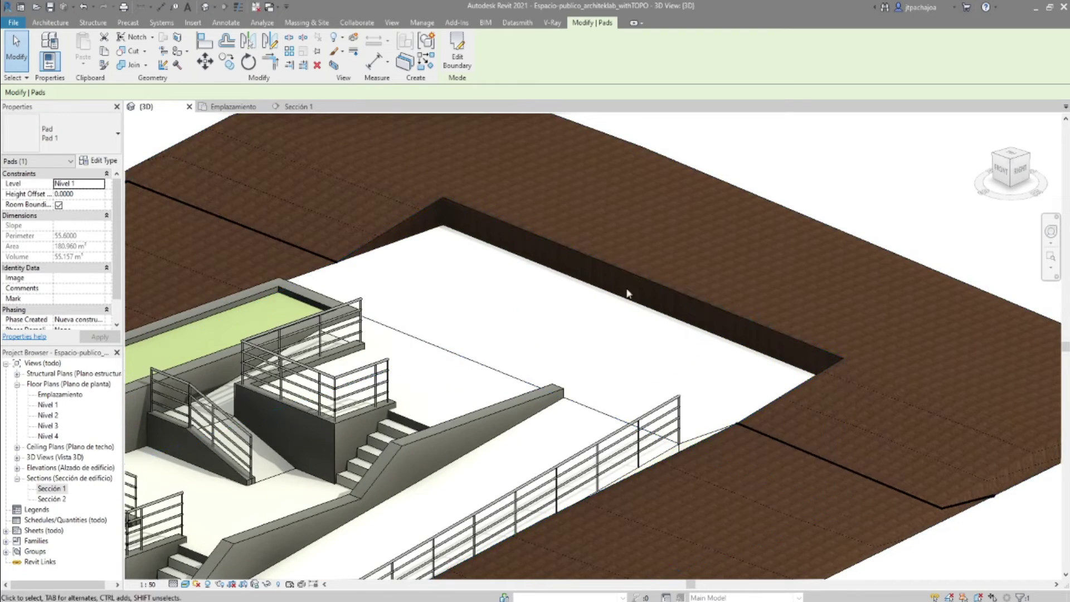
middle_drag(605, 398, 648, 230)
scroll(613, 278, down, 2)
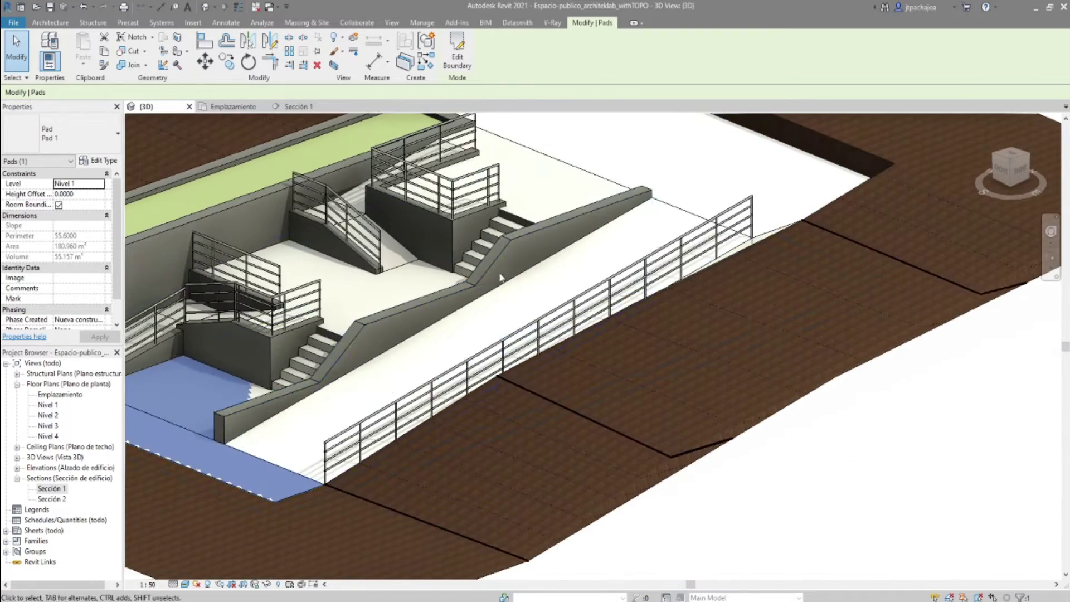
scroll(567, 336, down, 2)
scroll(641, 323, down, 2)
scroll(613, 357, down, 2)
mouse_move(613, 356)
shift+middle_down()
mouse_move(714, 430)
mouse_move(697, 344)
mouse_move(652, 396)
mouse_move(661, 376)
mouse_move(690, 378)
shift+middle_up()
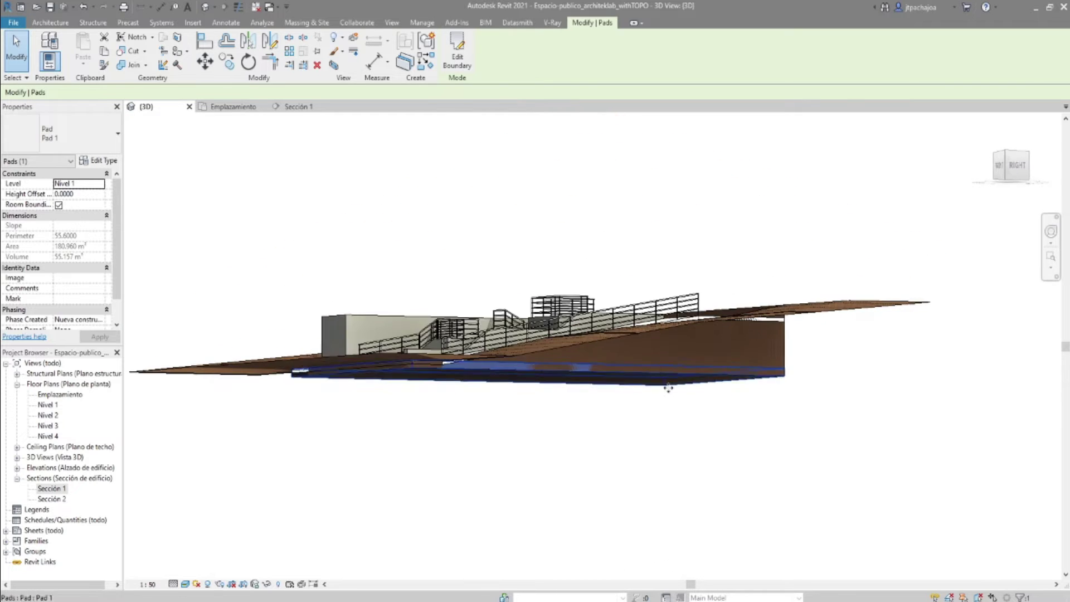
Select the building pad and set its Height Offset From Level to -0.2000.
key(Escape)
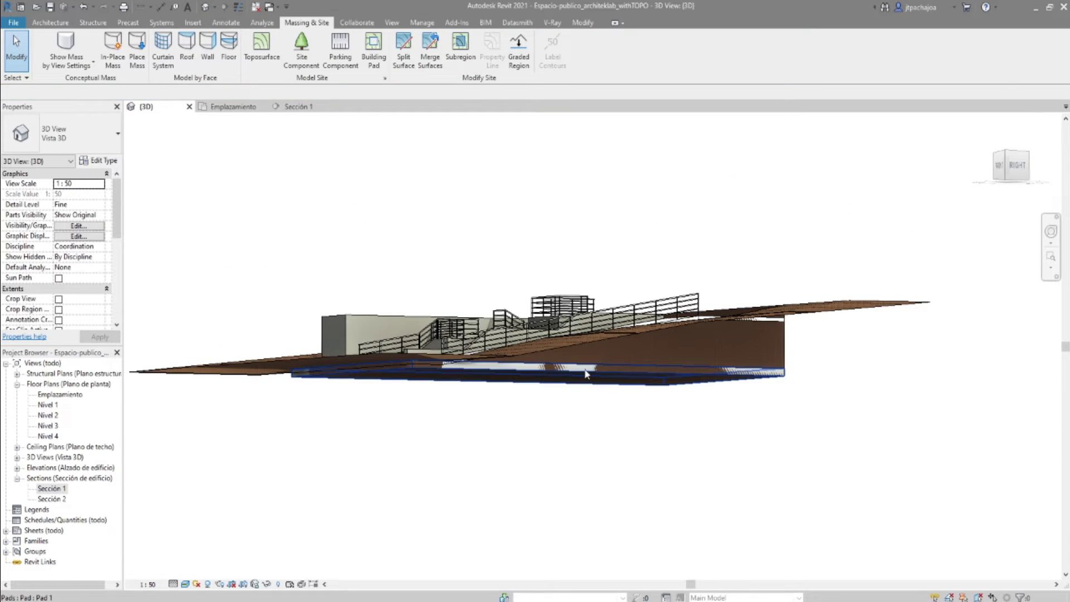
key(Tab)
click(585, 372)
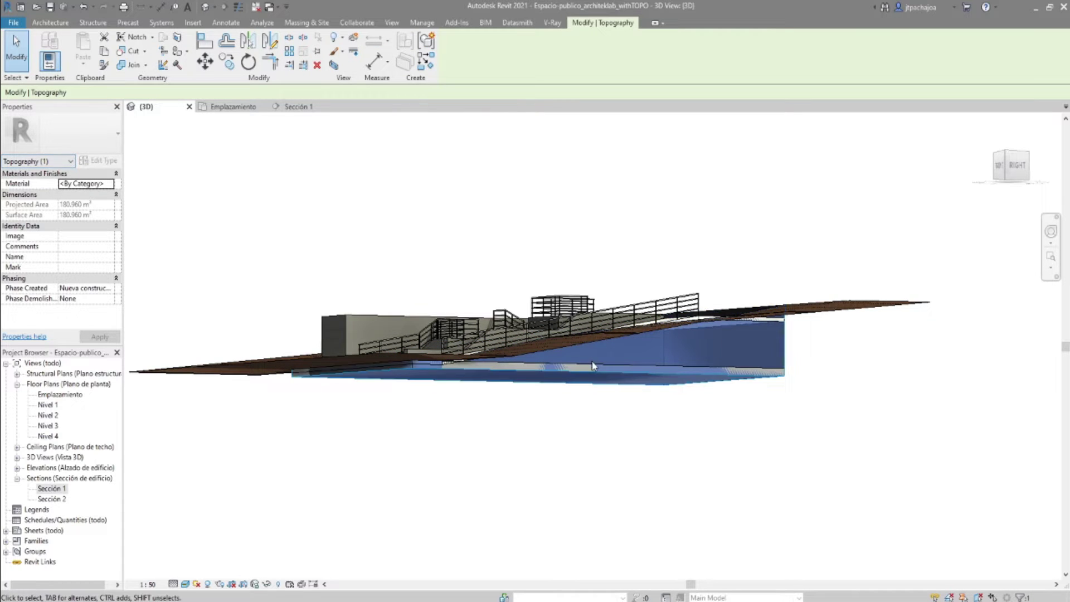
click(778, 383)
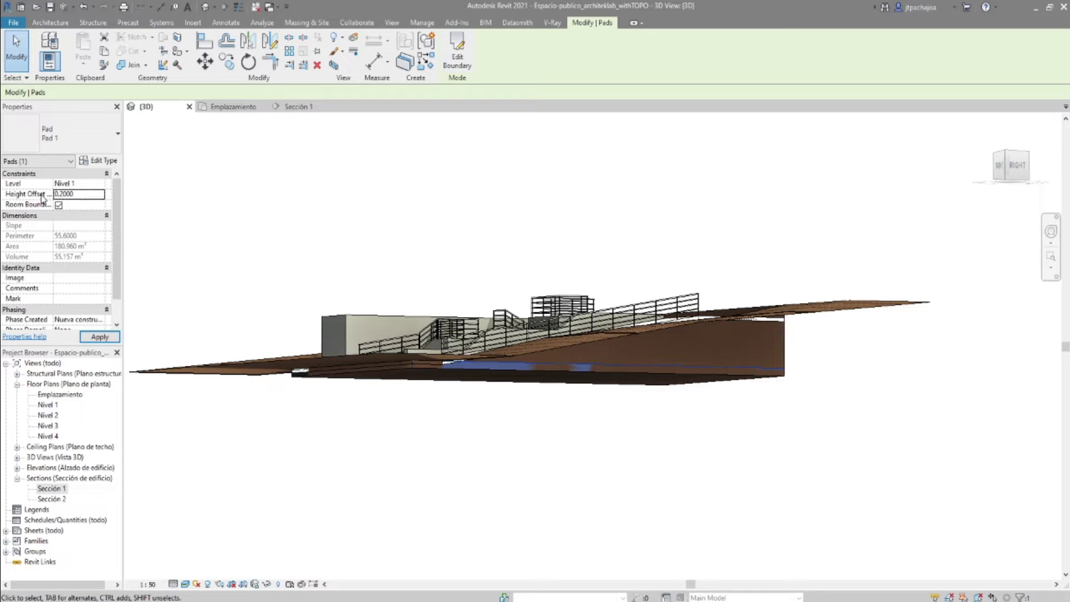
key(Return)
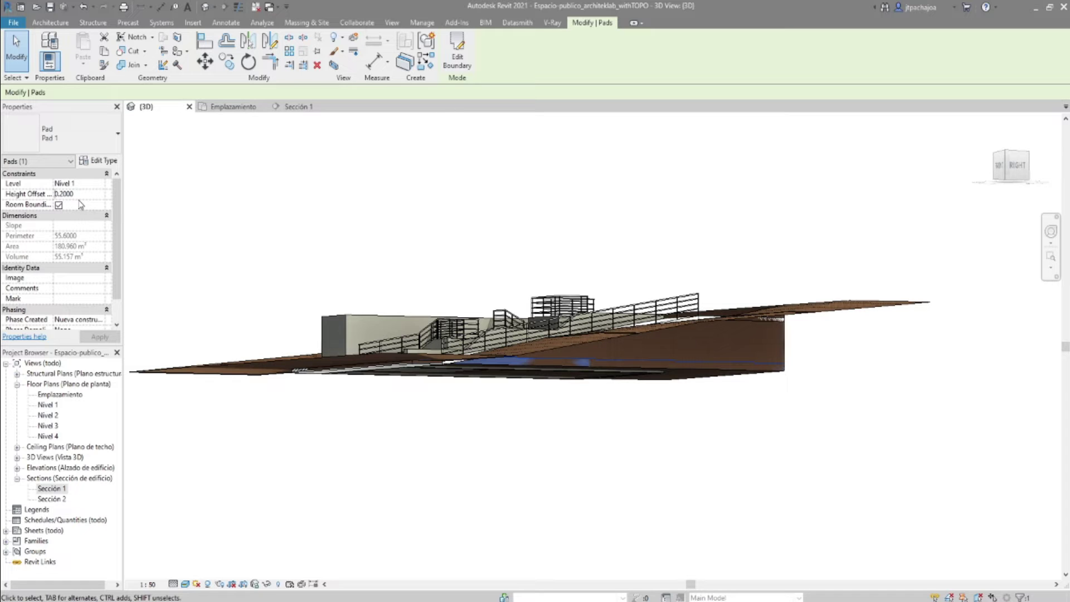
key(Return)
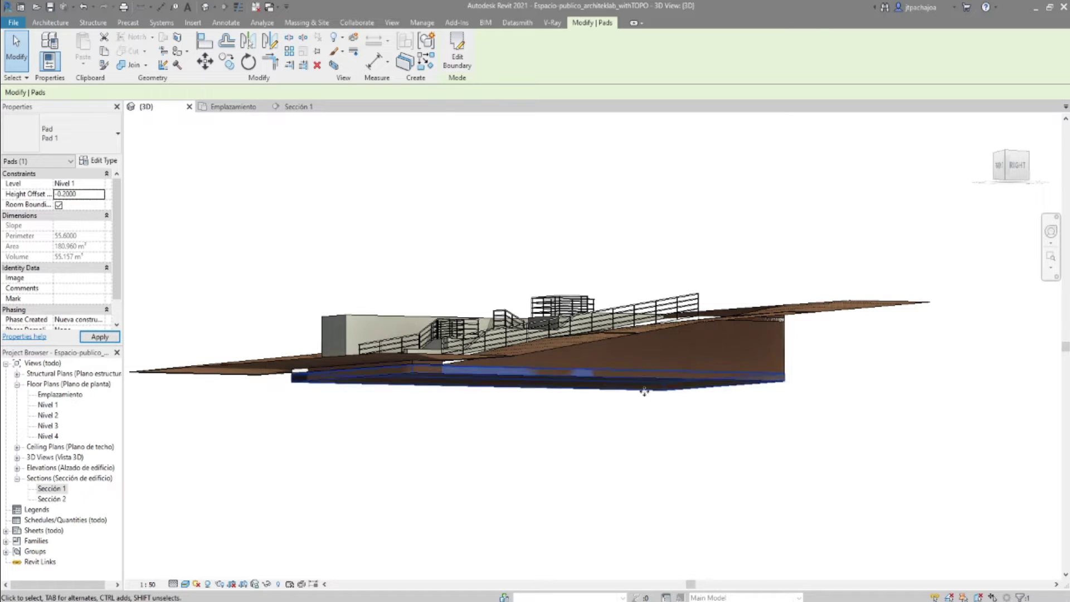
Orbit and zoom to view the lowered pad from above and from a low side angle.
shift+middle_drag(483, 347, 492, 483)
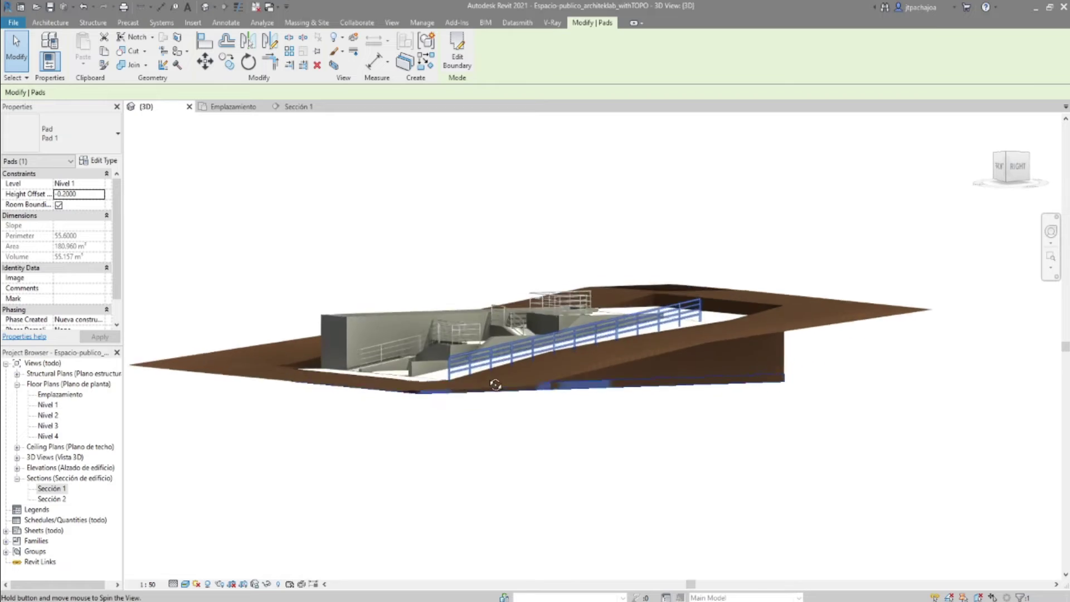
scroll(493, 483, up, 3)
scroll(493, 482, up, 3)
scroll(493, 482, down, 1)
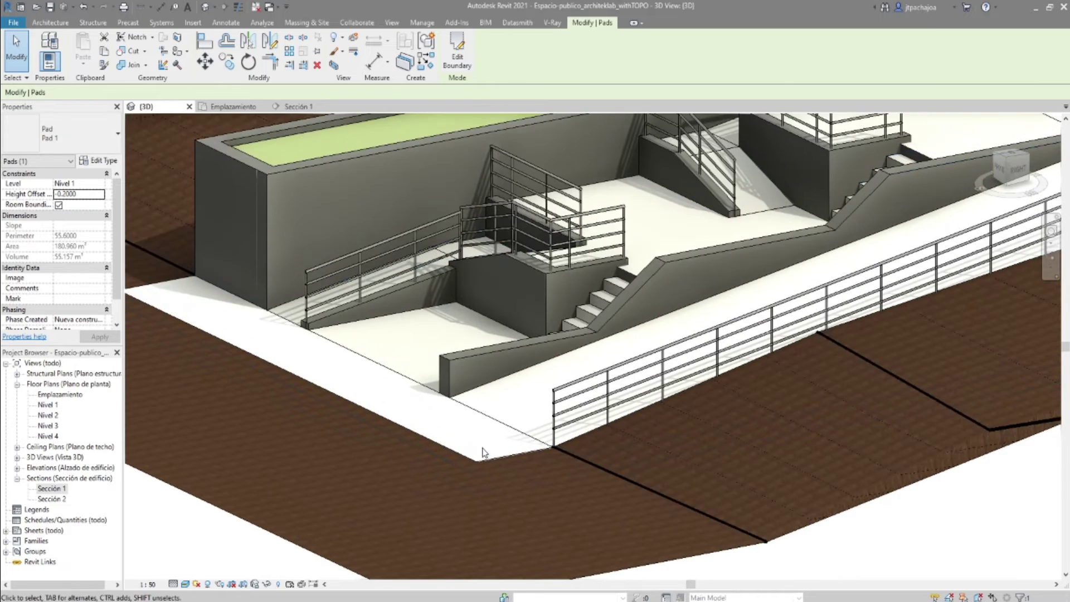
scroll(501, 446, down, 2)
scroll(506, 421, down, 2)
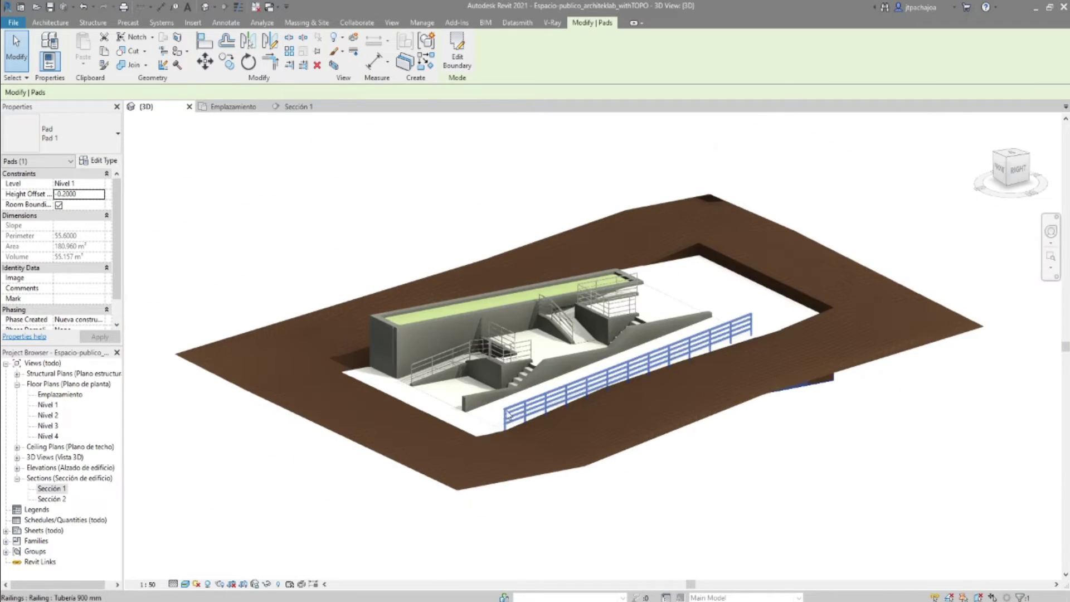
mouse_move(506, 420)
shift+middle_down()
mouse_move(530, 282)
mouse_move(554, 411)
shift+middle_up()
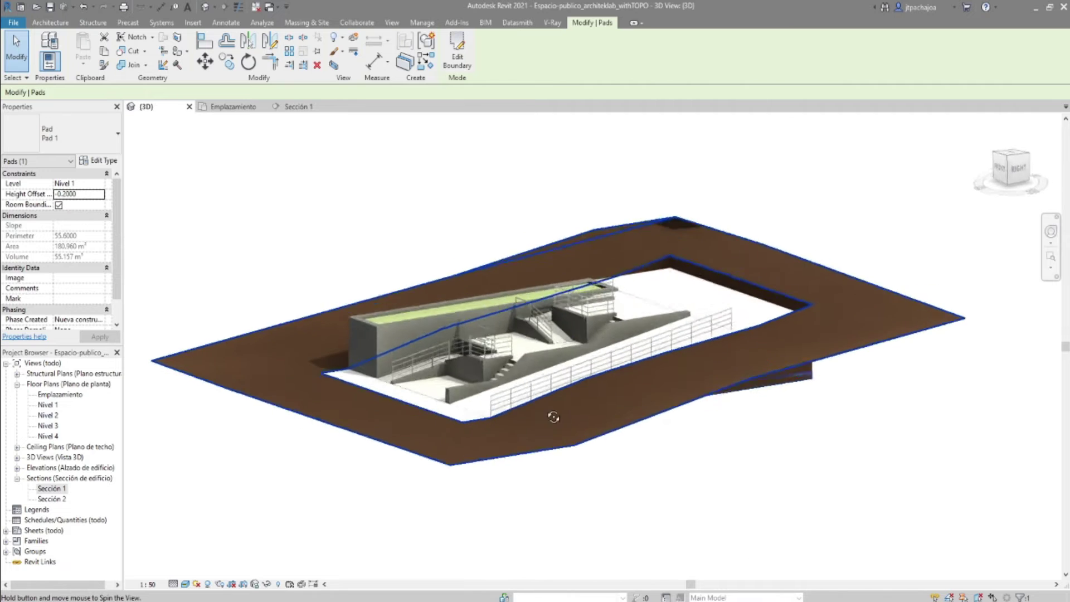
scroll(553, 469, up, 2)
scroll(557, 446, down, 3)
scroll(579, 422, up, 2)
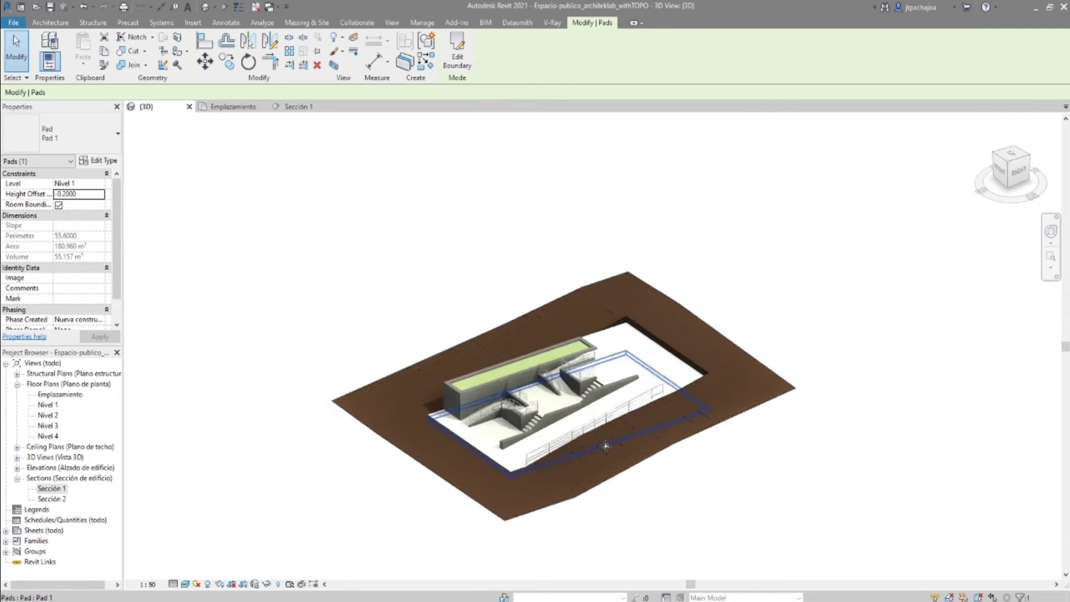
scroll(604, 442, up, 2)
scroll(736, 363, up, 3)
scroll(714, 370, up, 2)
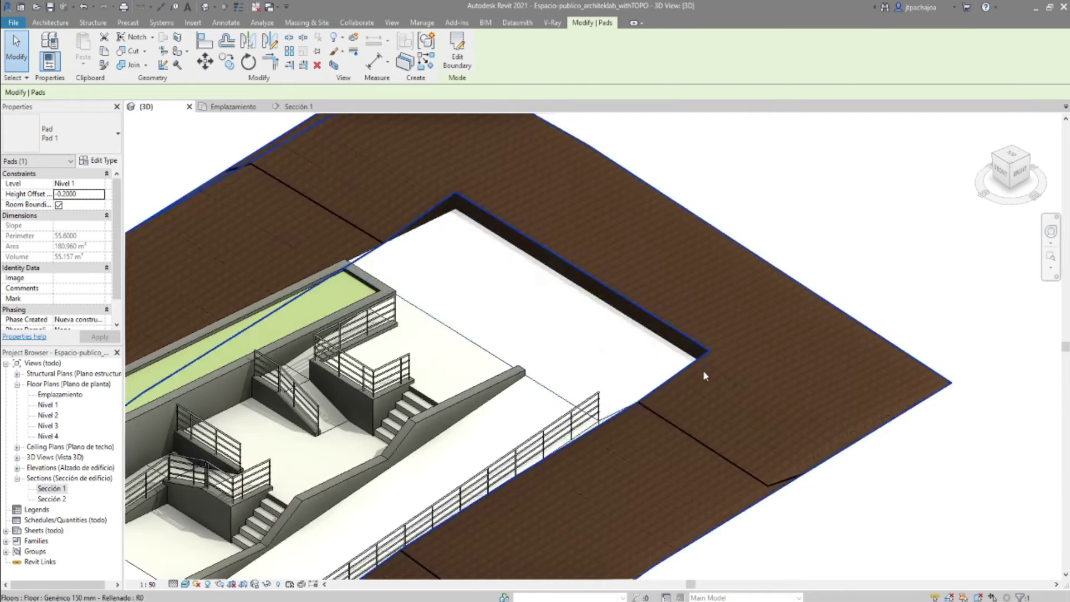
Orbit around the pad corner to see the pad and stairs from another angle.
mouse_move(704, 370)
shift+middle_down()
mouse_move(623, 344)
mouse_move(650, 449)
mouse_move(557, 466)
mouse_move(516, 322)
mouse_move(394, 447)
shift+middle_up()
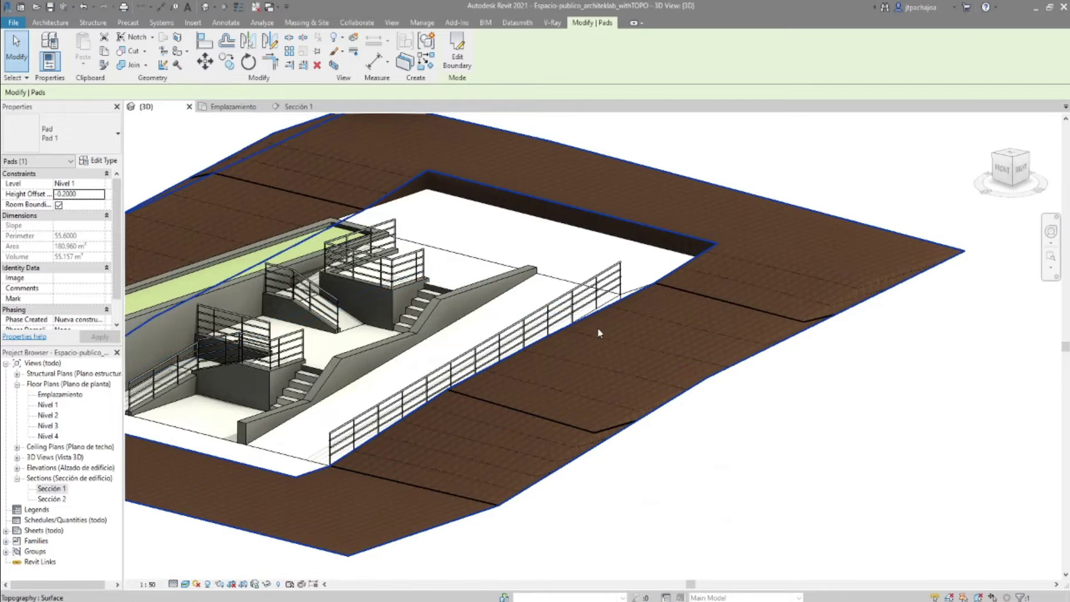
scroll(677, 290, down, 3)
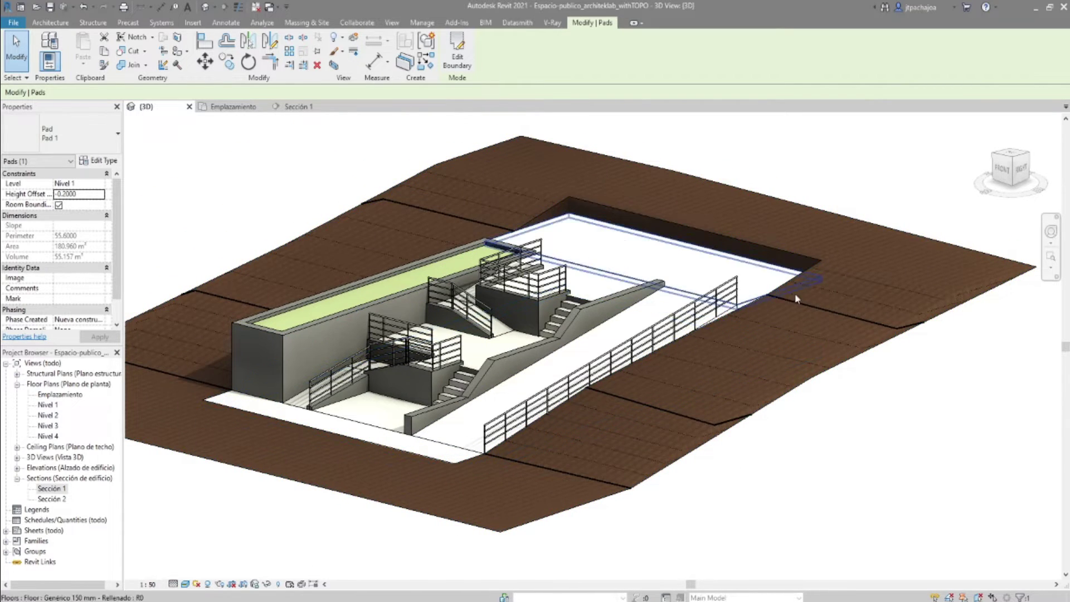
mouse_move(748, 349)
shift+middle_down()
mouse_move(771, 384)
mouse_move(764, 397)
mouse_move(769, 254)
shift+middle_up()
scroll(761, 379, down, 3)
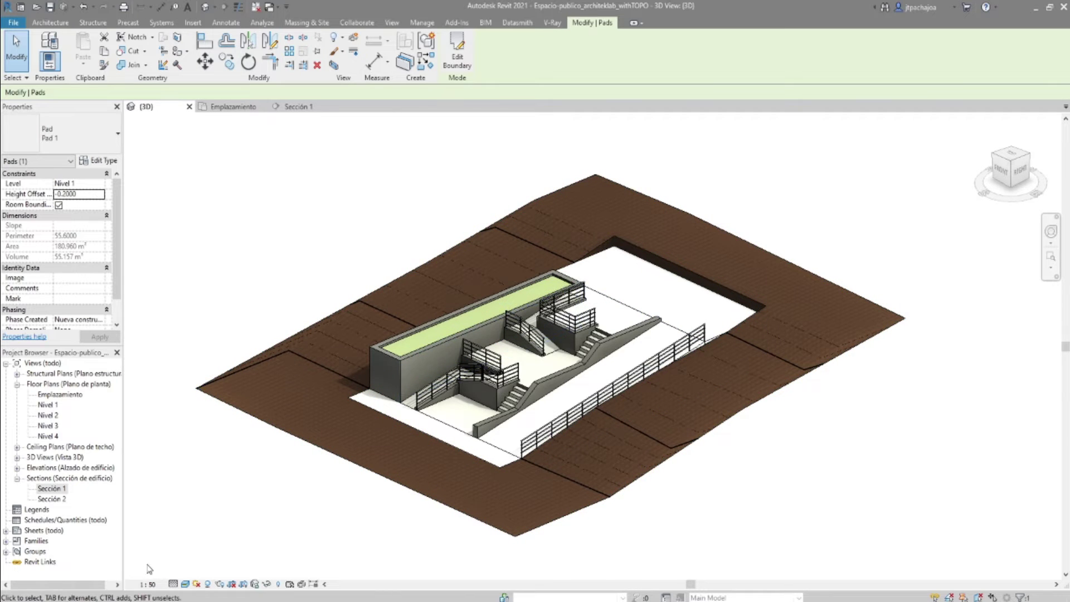
click(185, 584)
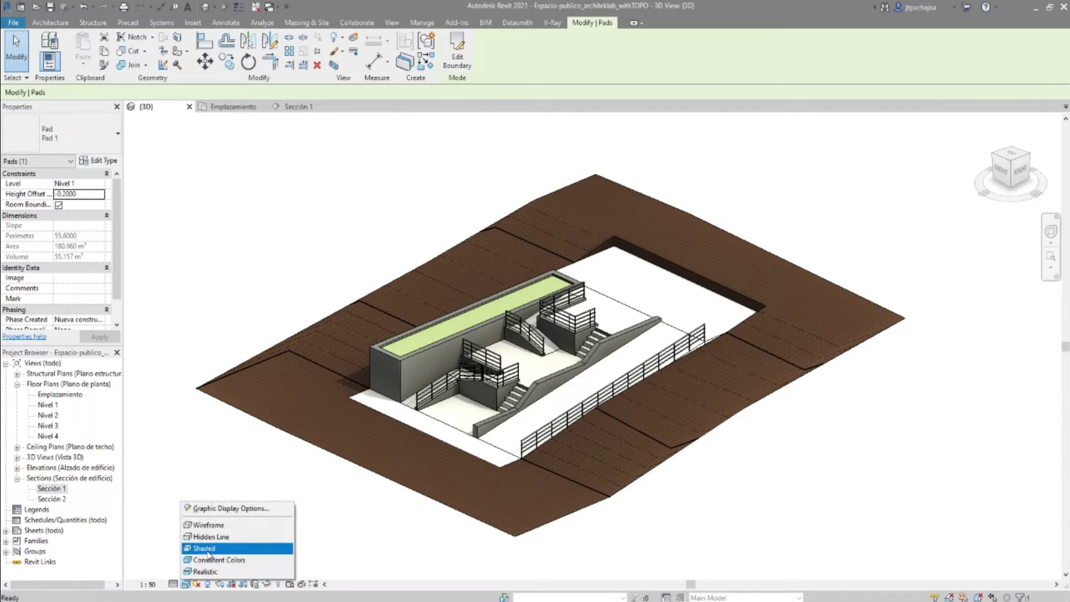
Switch the 3D view to Wireframe and reopen the toposurface for point editing.
click(212, 525)
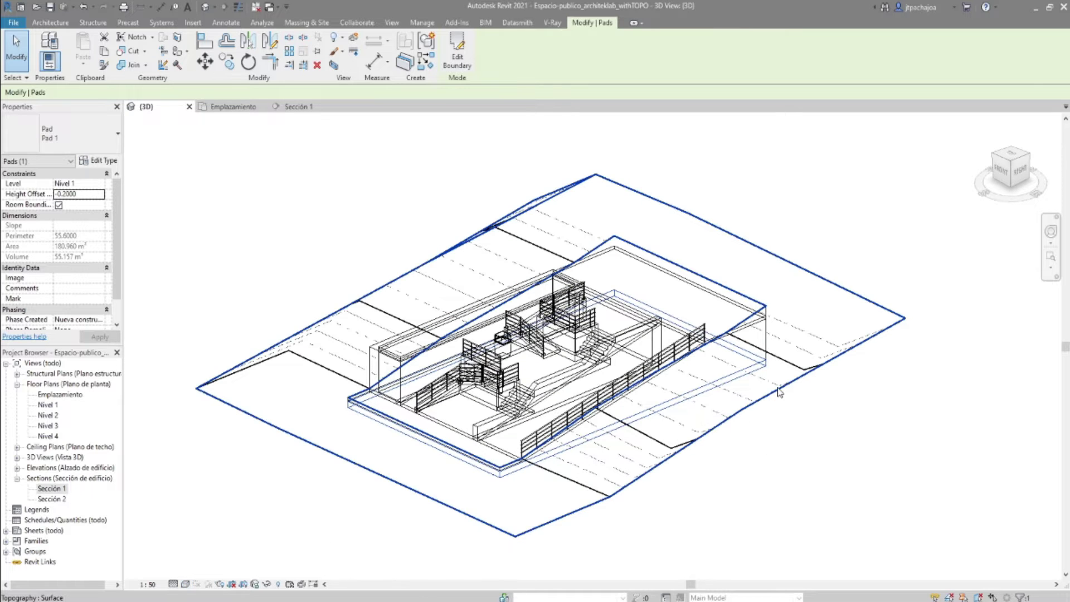
click(774, 393)
click(455, 56)
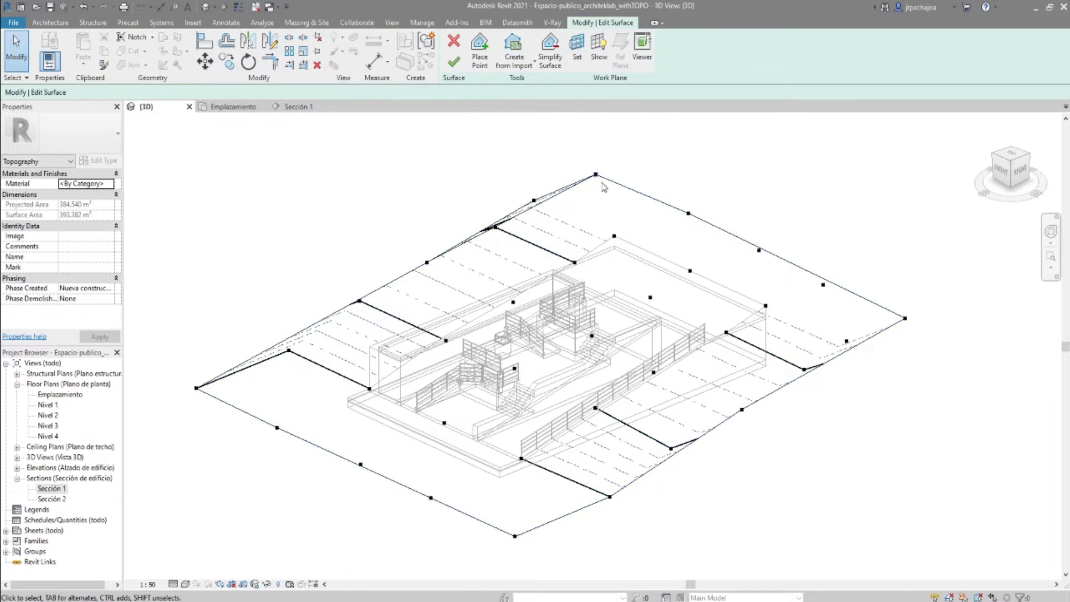
mouse_move(832, 418)
shift+middle_down()
mouse_move(803, 384)
mouse_move(828, 387)
shift+middle_up()
scroll(783, 354, up, 5)
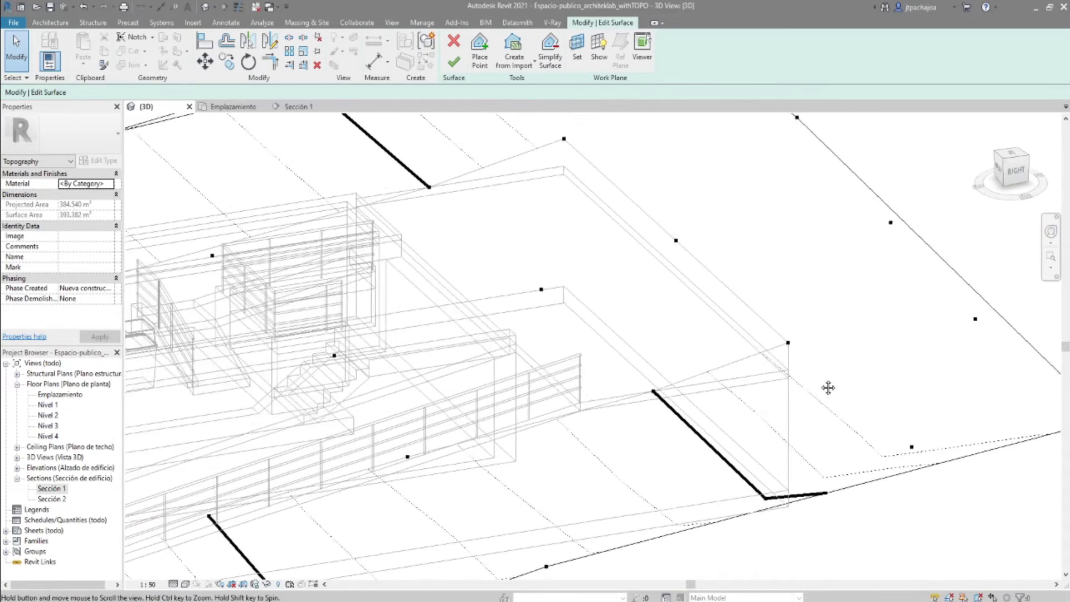
shift+middle_drag(649, 352, 365, 272)
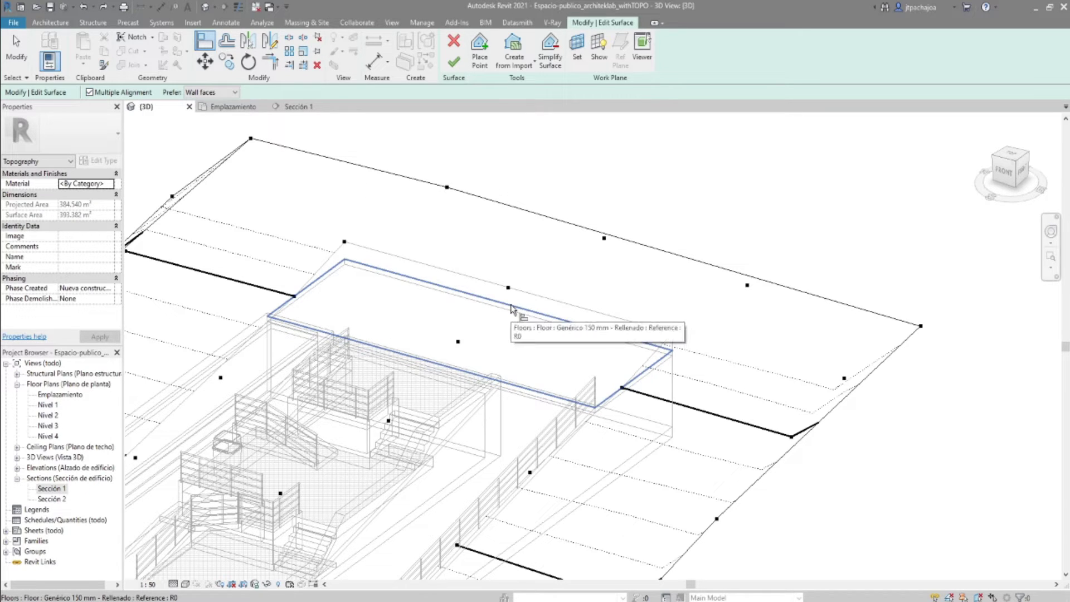
Align two topography points onto the floor edges and finish the surface.
click(673, 333)
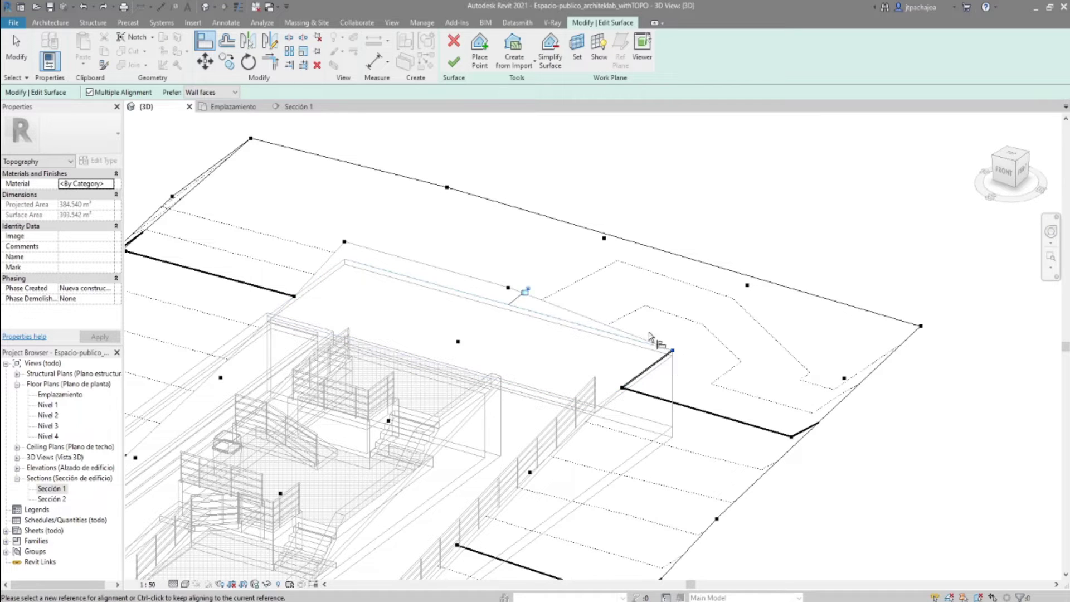
click(509, 289)
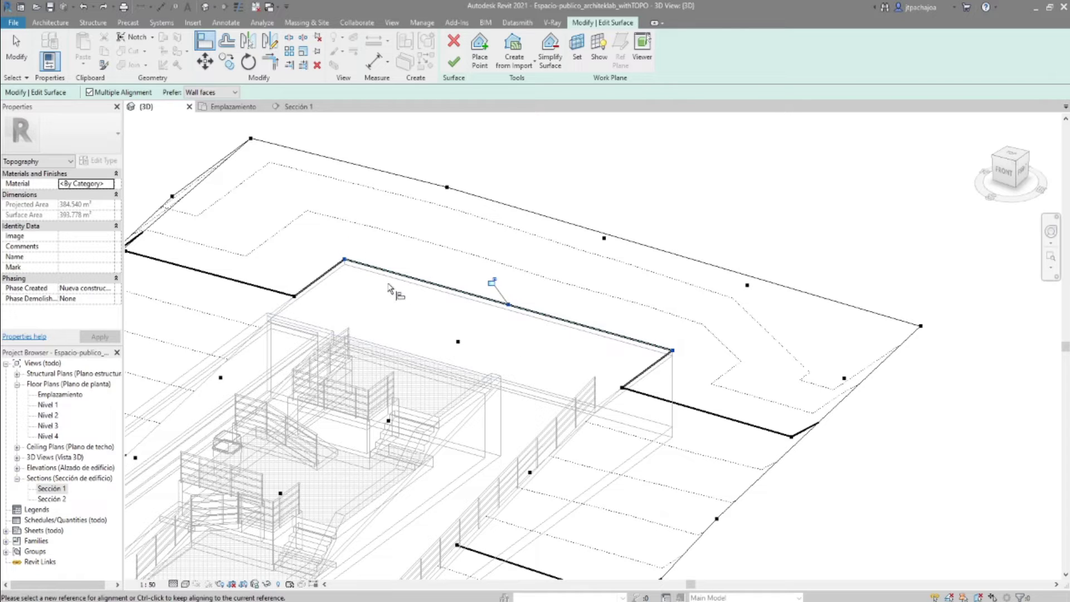
click(454, 62)
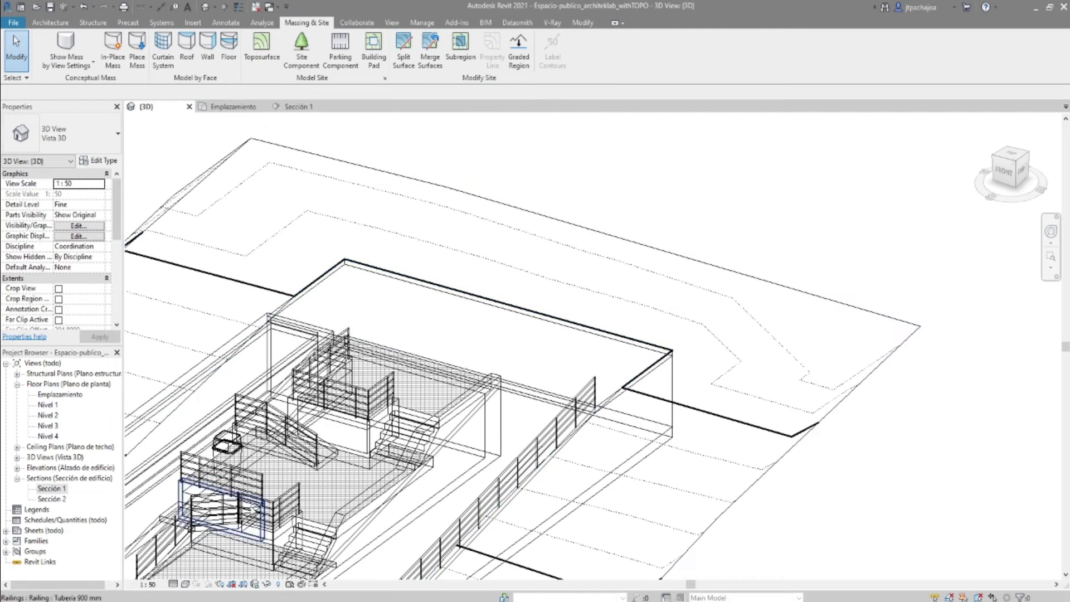
Set the 3D view's visual style to Realistic.
click(186, 585)
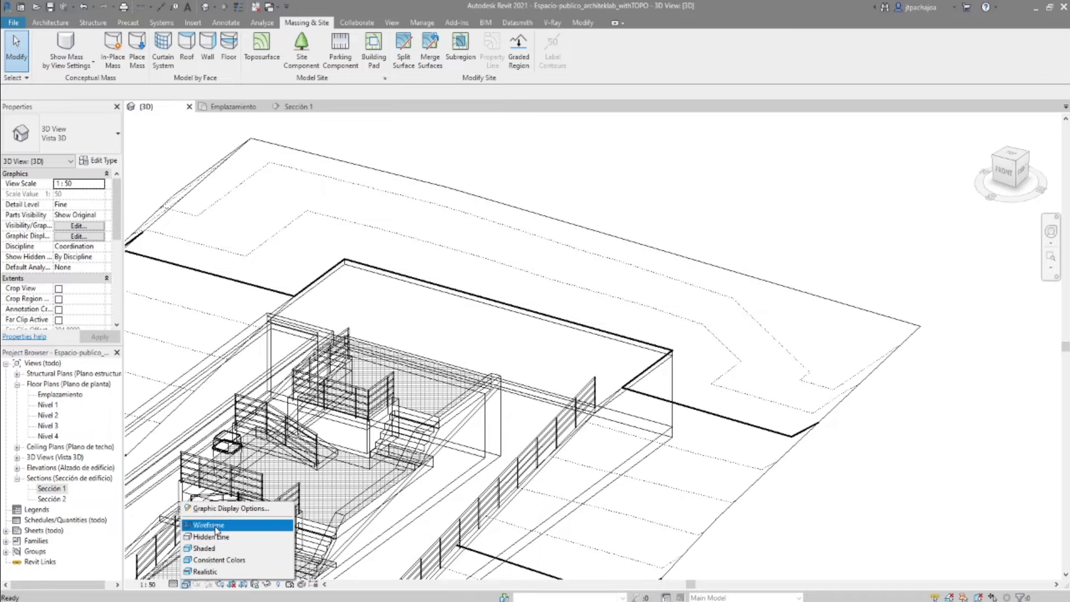
click(205, 571)
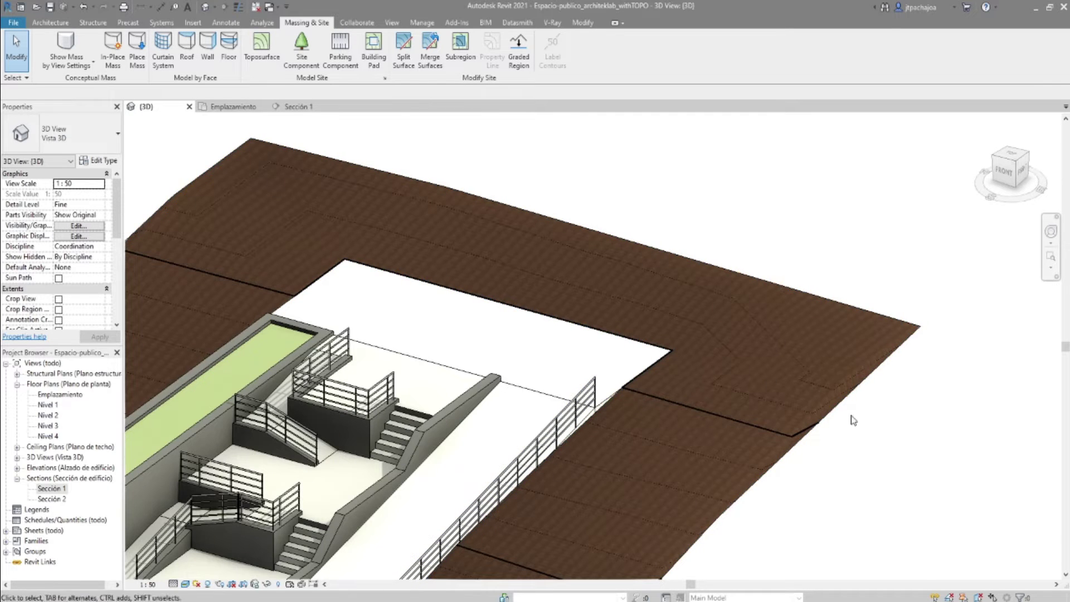
scroll(786, 420, up, 1)
scroll(714, 425, up, 2)
scroll(711, 423, up, 2)
scroll(756, 393, up, 2)
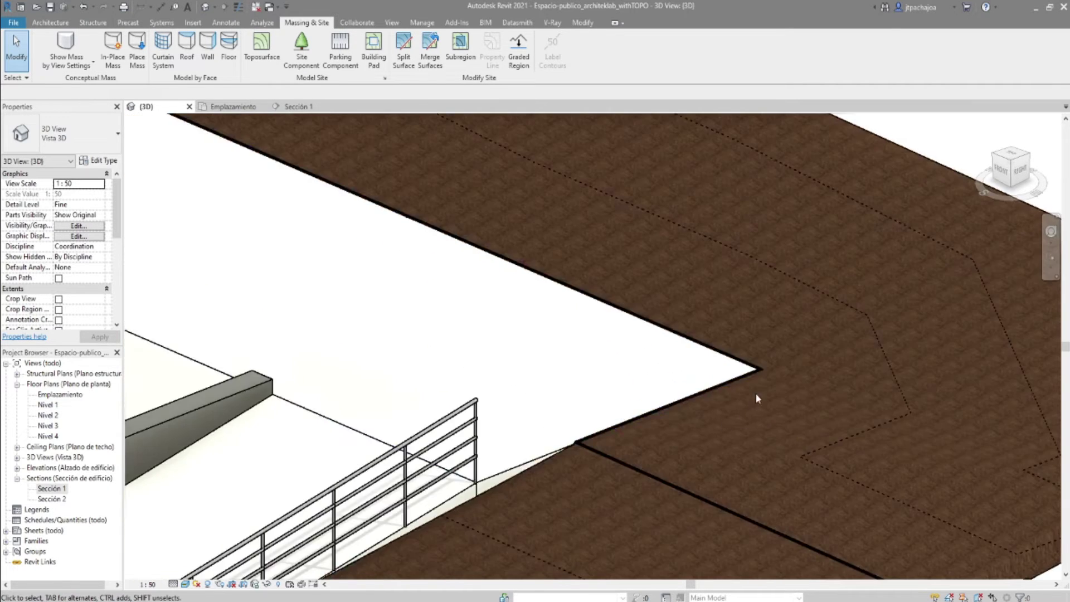
scroll(697, 345, down, 1)
scroll(457, 388, down, 2)
Orbit the shaded site to see the terrain around the pad, and select the toposurface.
middle_drag(468, 382, 756, 330)
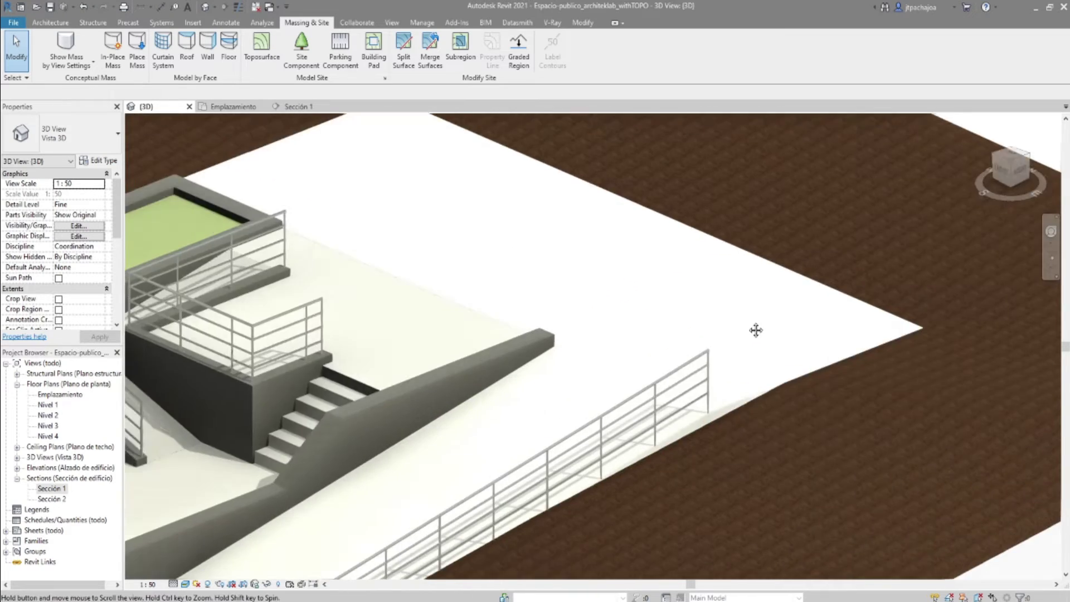
scroll(612, 335, down, 3)
shift+middle_drag(611, 334, 588, 330)
scroll(587, 330, up, 2)
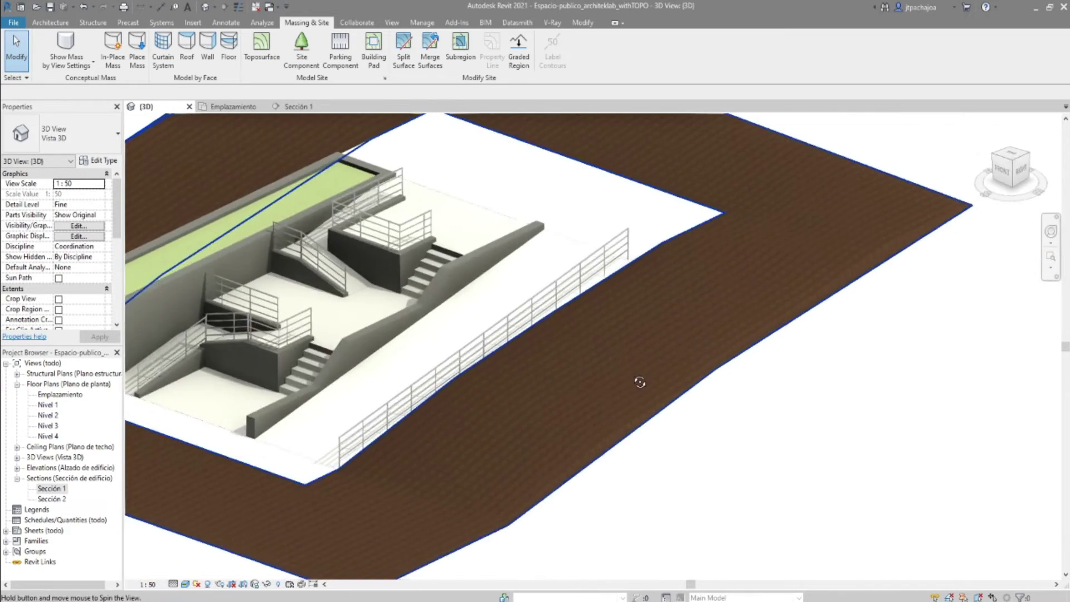
scroll(640, 383, down, 4)
mouse_move(677, 353)
shift+middle_down()
mouse_move(745, 288)
mouse_move(678, 316)
mouse_move(661, 380)
mouse_move(636, 381)
mouse_move(691, 393)
shift+middle_up()
click(699, 398)
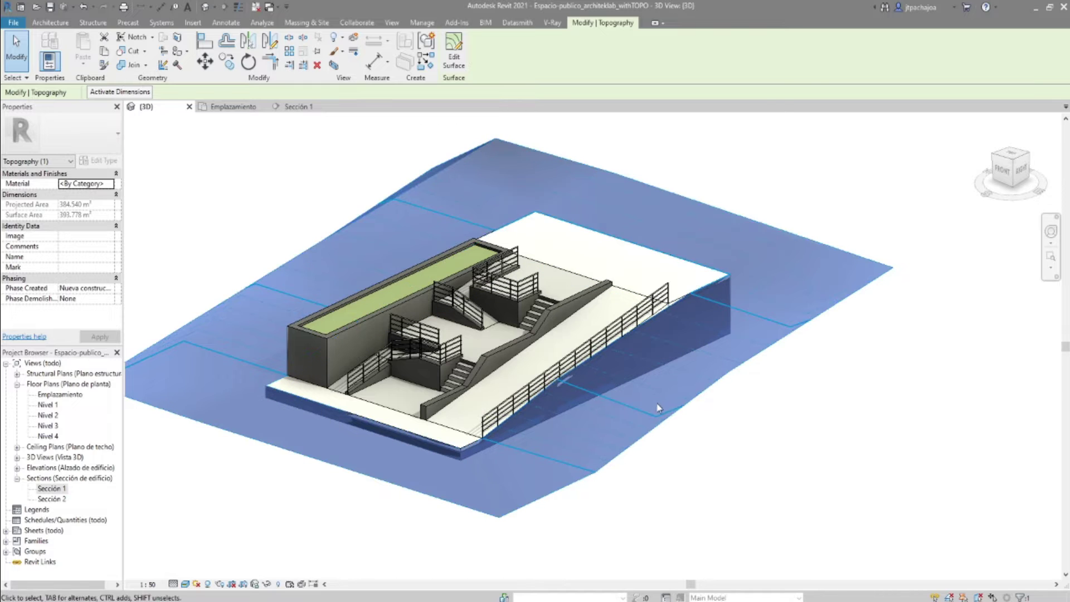
Switch the view to Wireframe and reopen the toposurface for point editing.
click(184, 584)
click(207, 527)
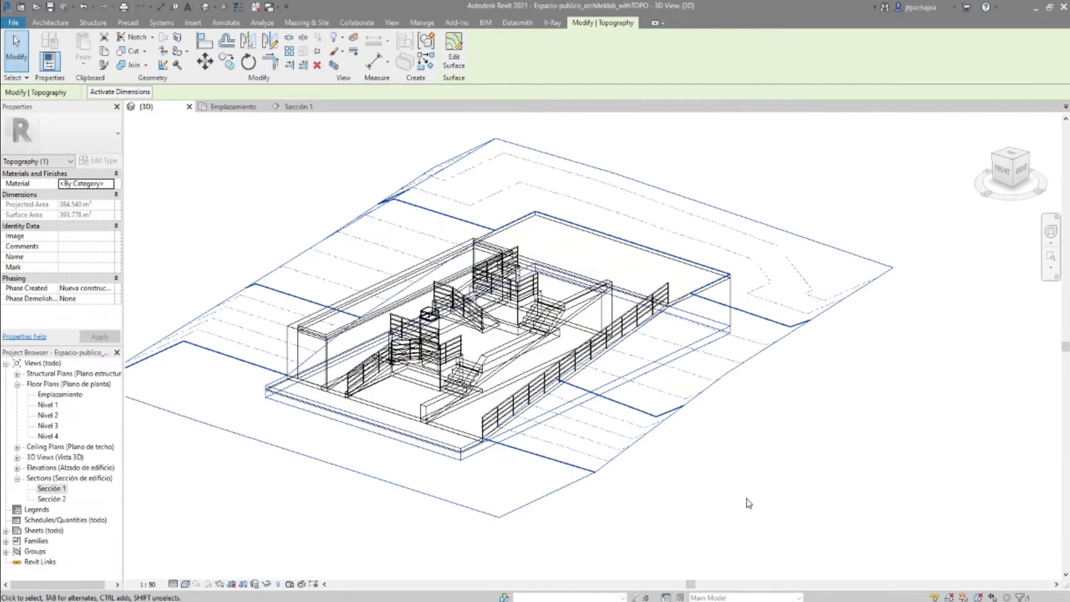
click(455, 59)
Orbit the wireframe site, then bring up the Sección 1 section view.
mouse_move(824, 411)
shift+middle_down()
mouse_move(824, 437)
mouse_move(756, 283)
shift+middle_up()
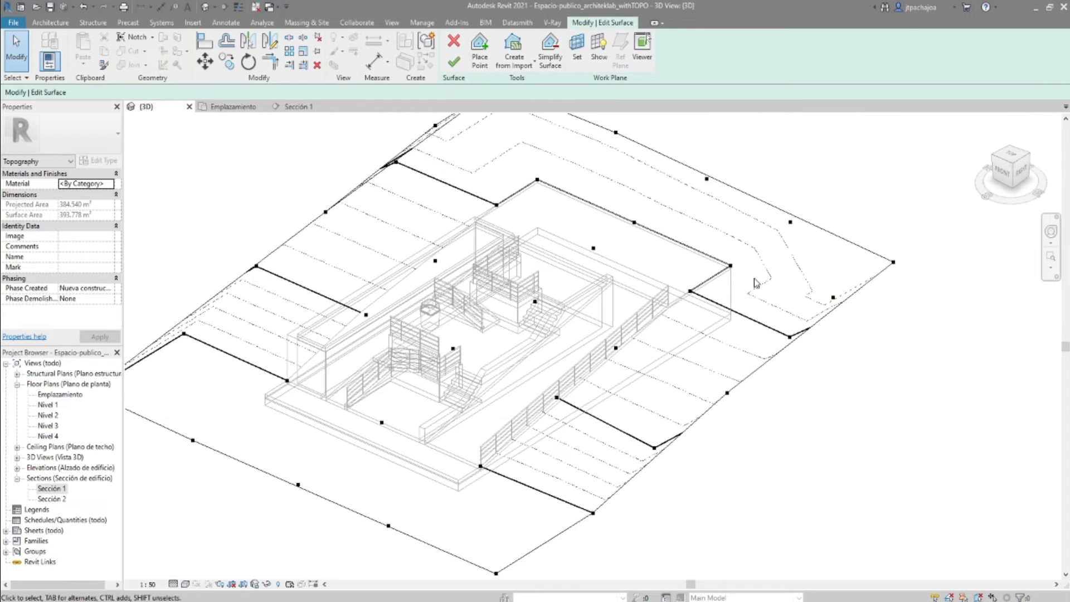
mouse_move(831, 406)
shift+middle_down()
mouse_move(841, 390)
mouse_move(741, 346)
shift+middle_up()
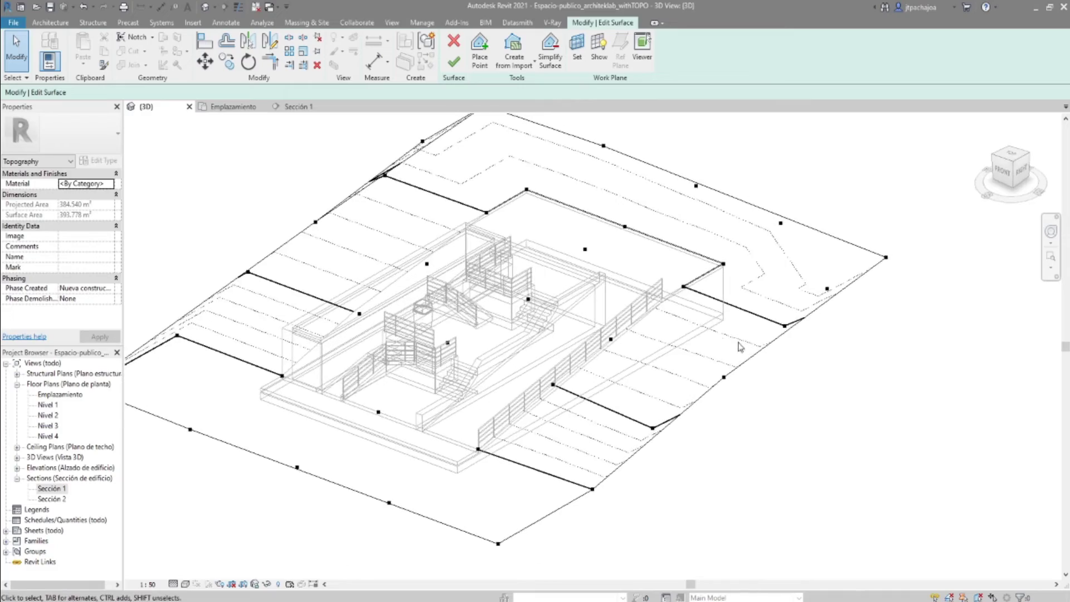
scroll(654, 321, up, 3)
mouse_move(653, 321)
shift+middle_down()
mouse_move(669, 335)
mouse_move(648, 337)
mouse_move(667, 343)
shift+middle_up()
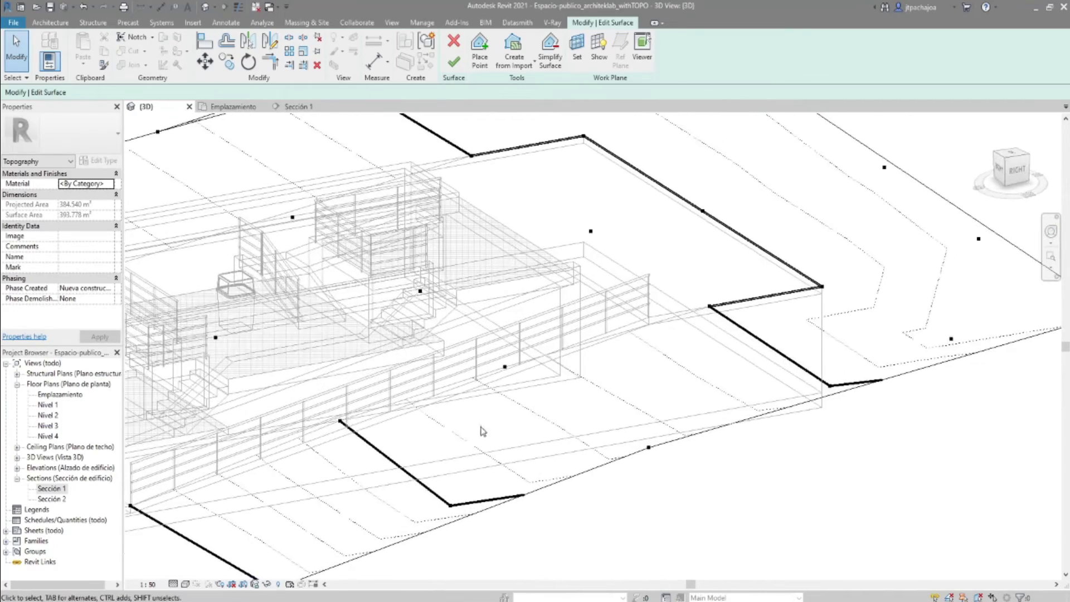
mouse_move(456, 389)
middle_down()
mouse_move(478, 404)
mouse_move(571, 365)
mouse_move(540, 400)
middle_up()
scroll(571, 365, down, 1)
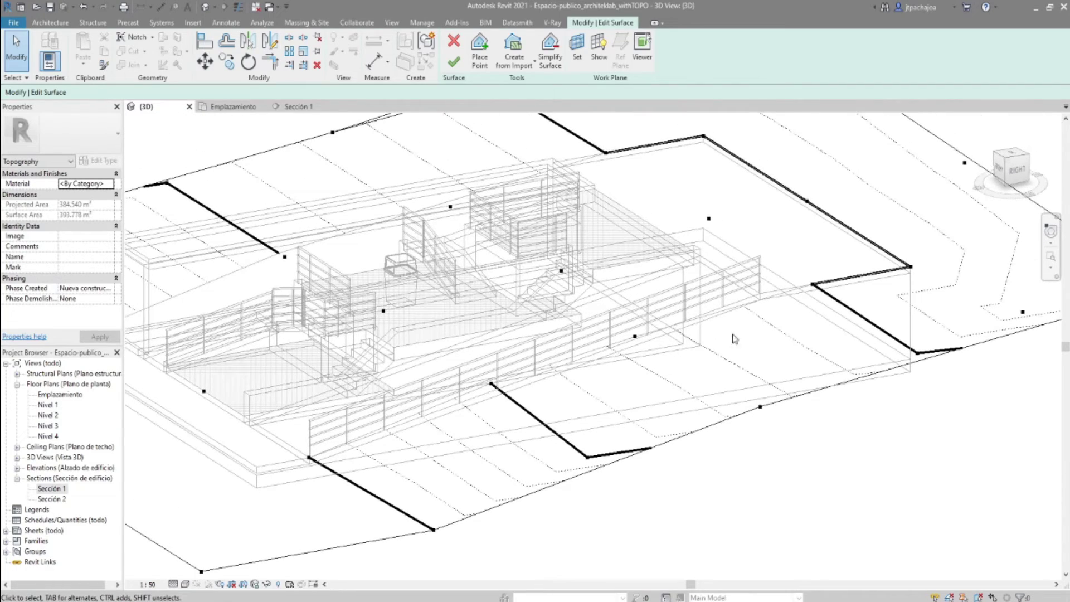
middle_drag(765, 310, 711, 324)
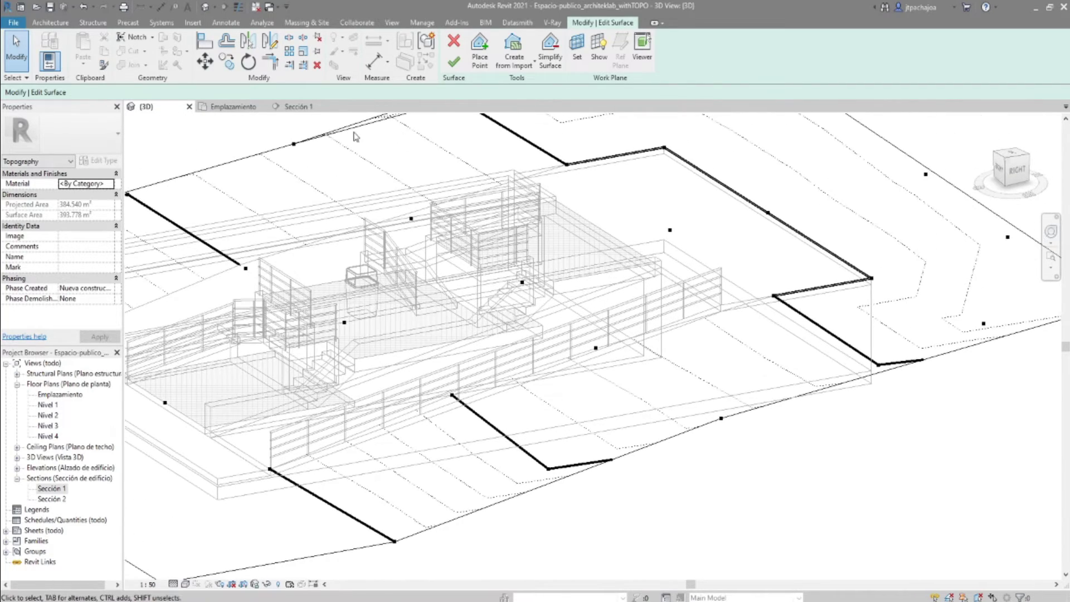
click(296, 107)
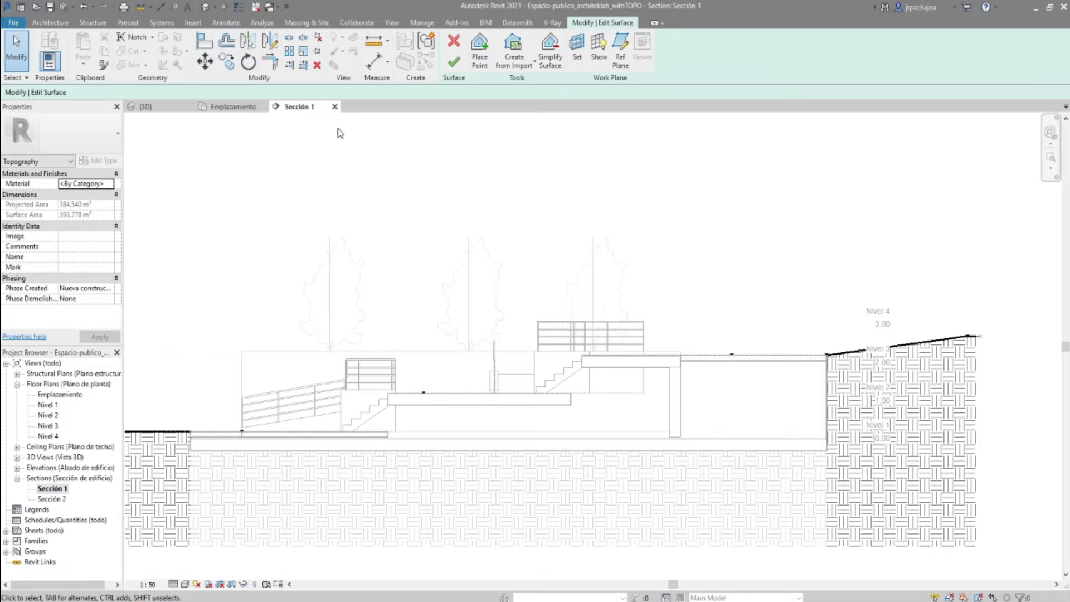
In the Emplazamiento site plan, check an existing topography point's elevation.
click(228, 107)
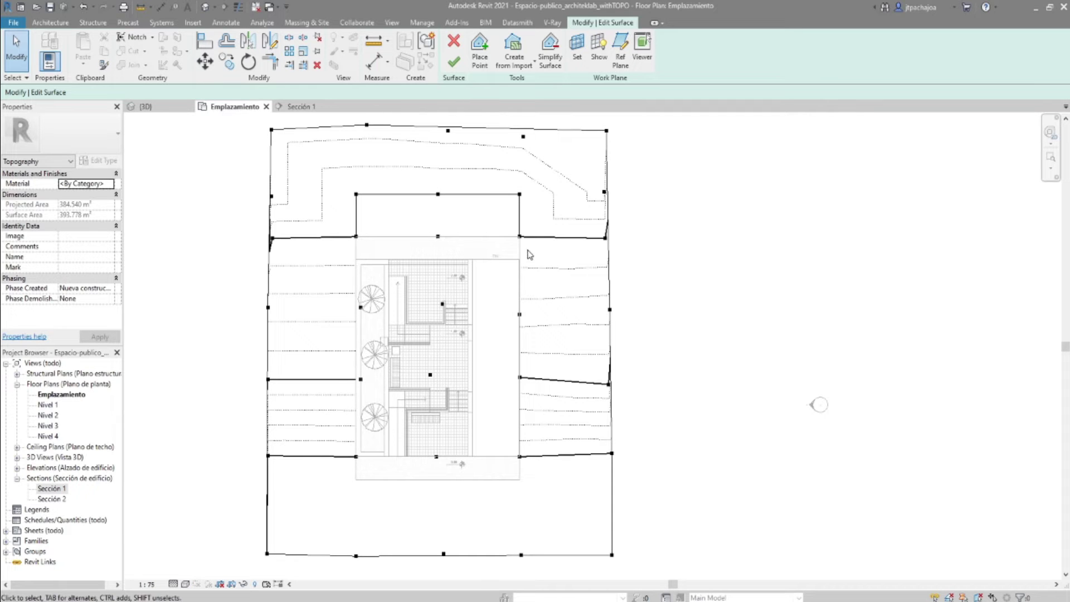
scroll(535, 279, up, 1)
scroll(531, 285, up, 1)
scroll(497, 273, up, 1)
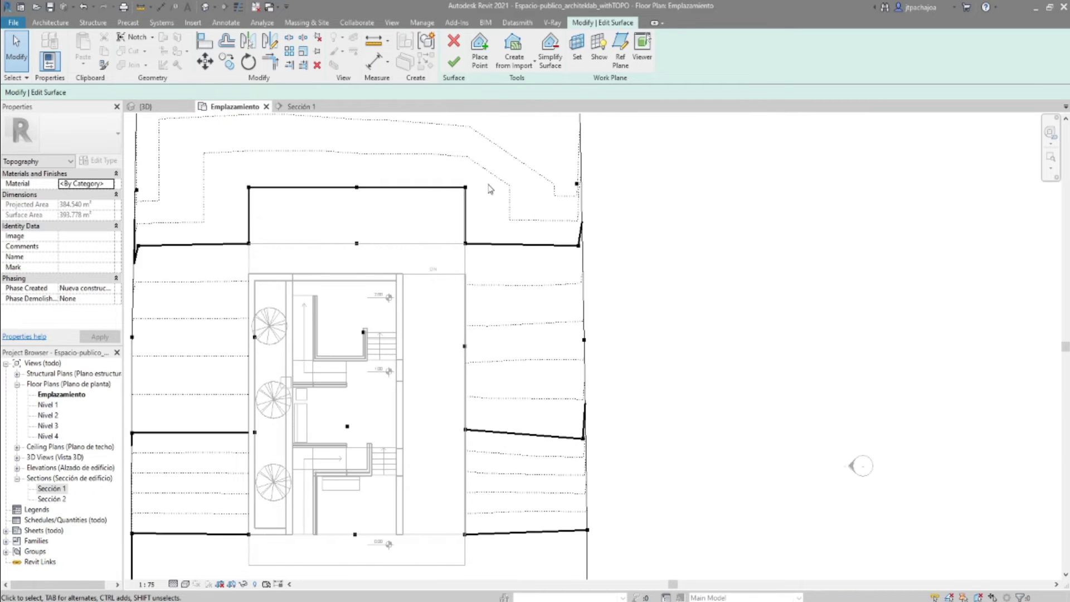
click(466, 244)
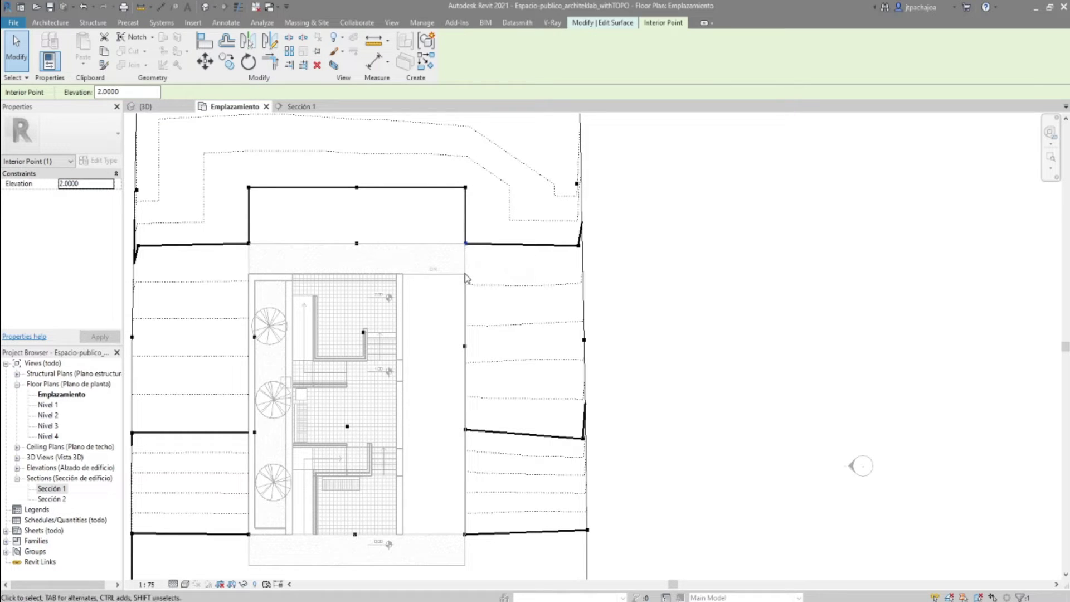
click(807, 247)
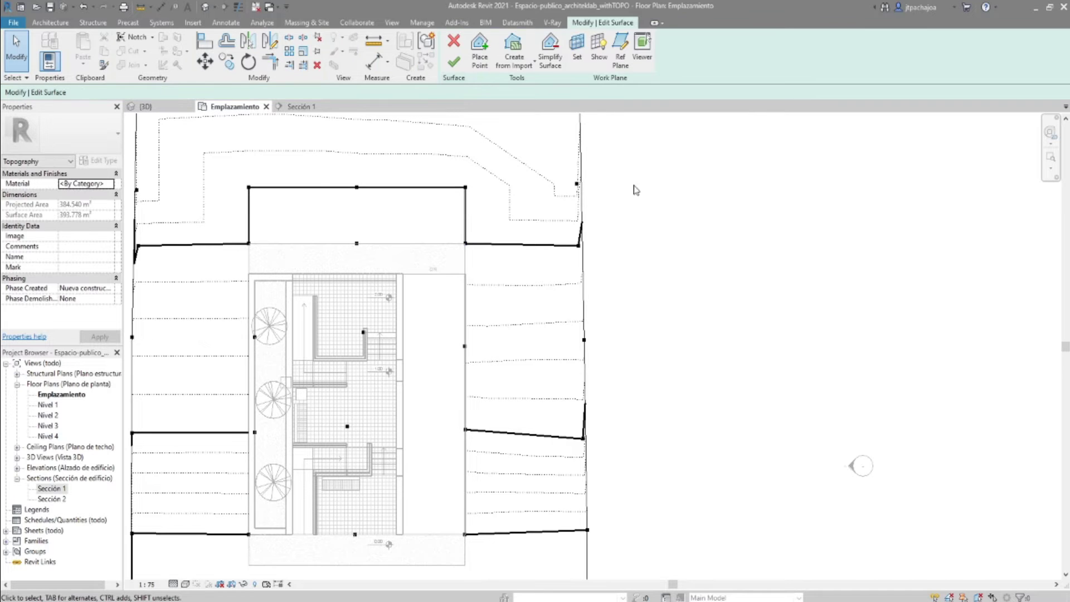
click(481, 61)
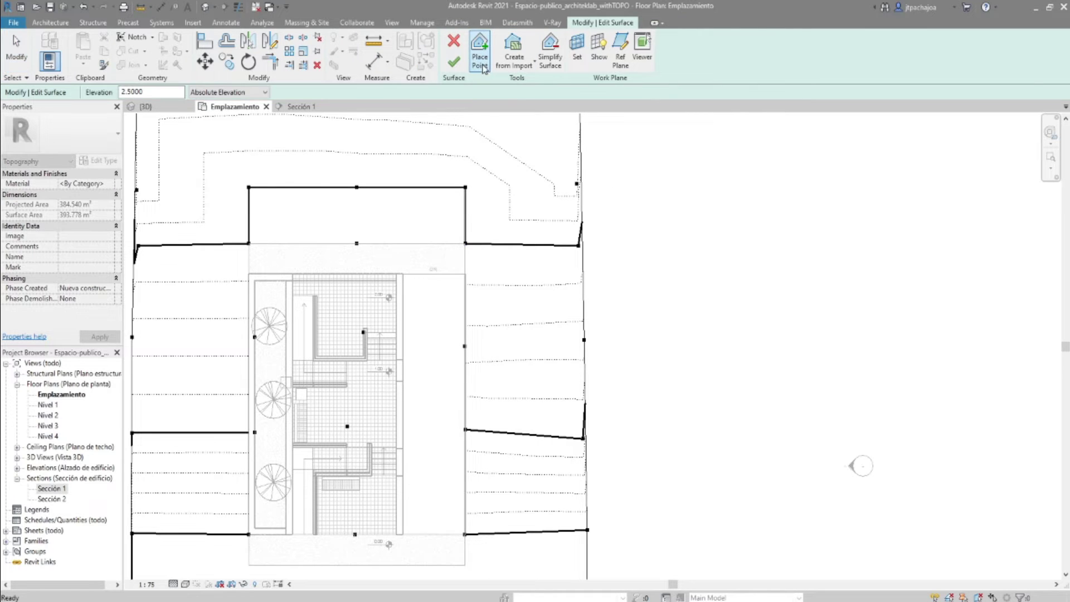
Place elevation-2 topography points along the building's right-hand railing edge.
click(482, 67)
double_click(161, 96)
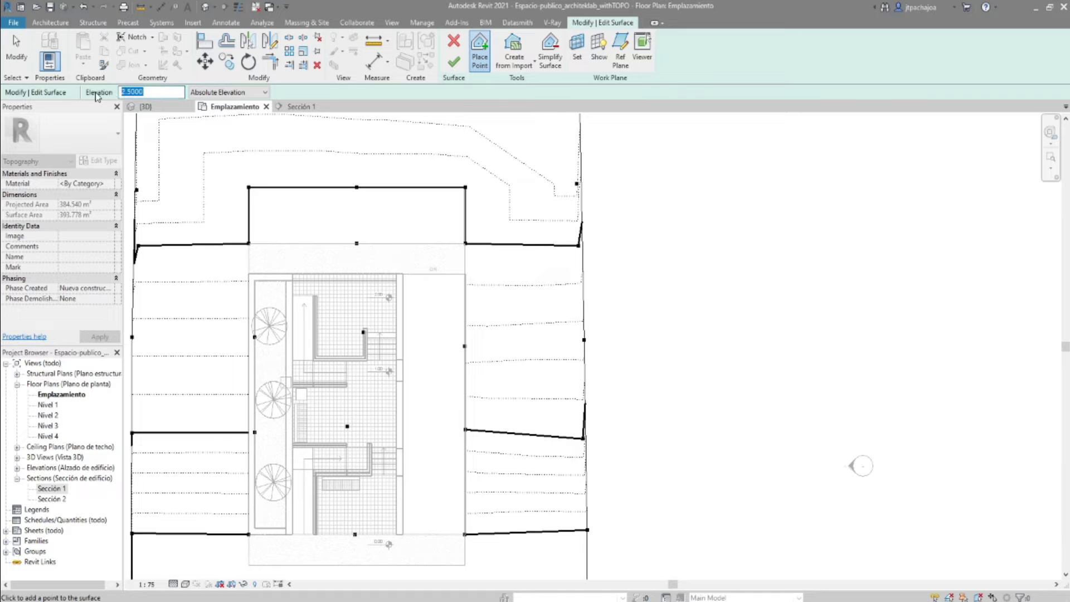
text(2)
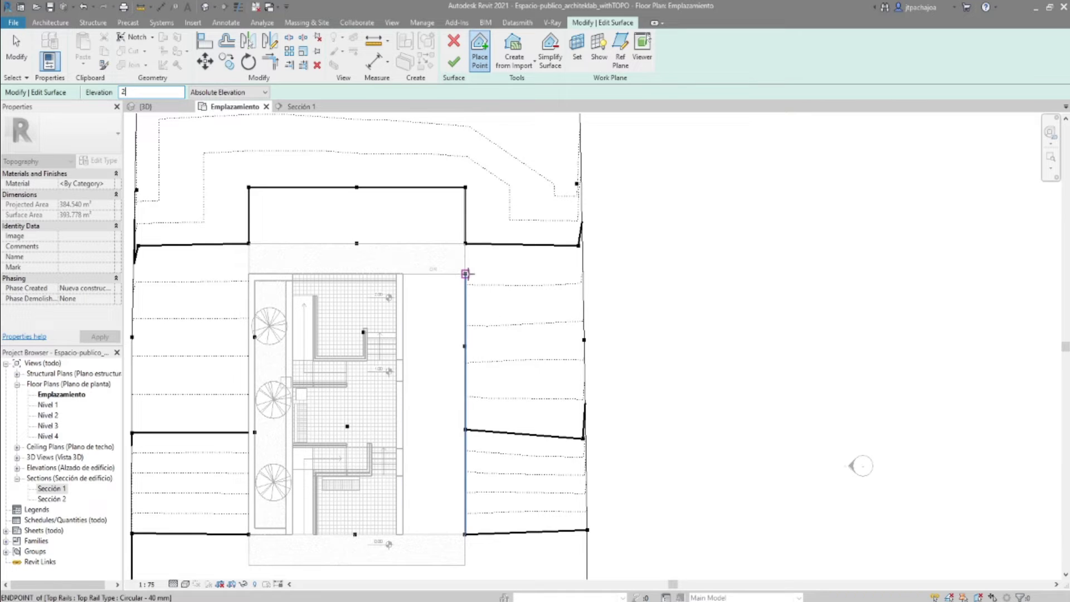
click(465, 273)
click(465, 274)
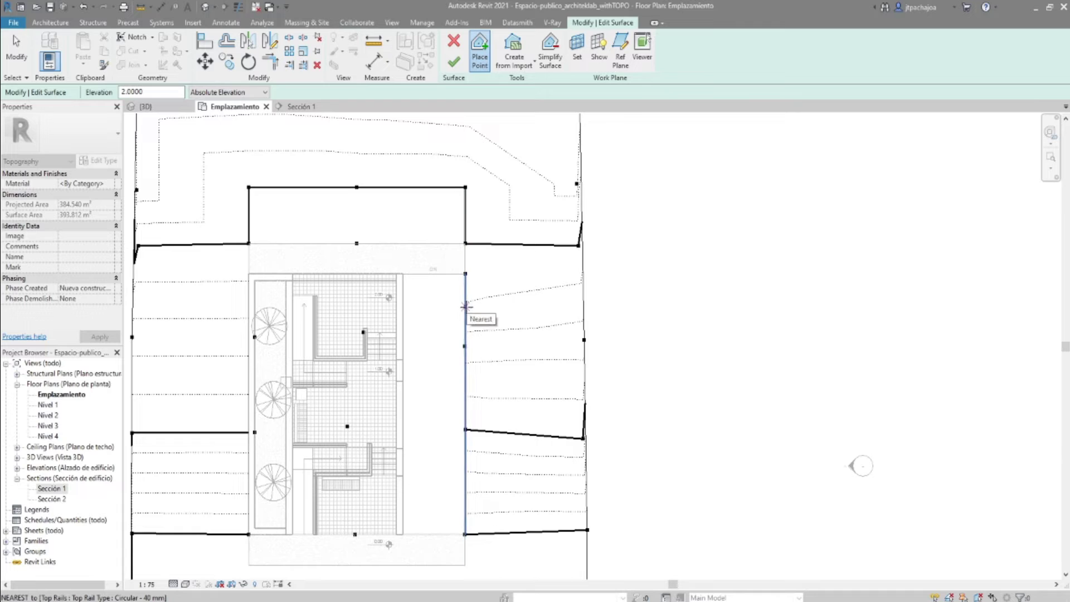
click(465, 308)
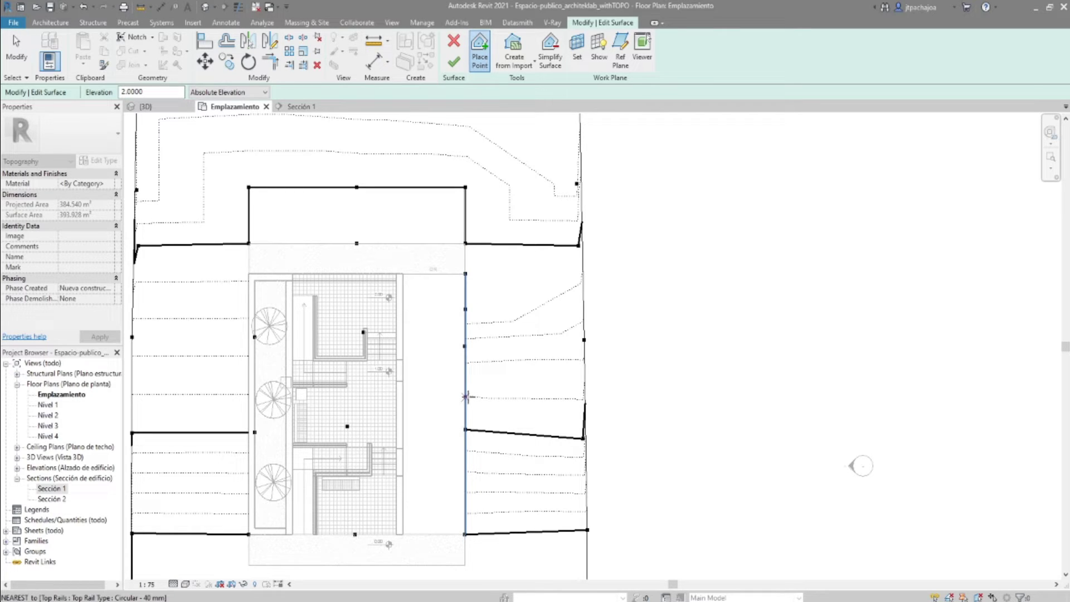
click(465, 397)
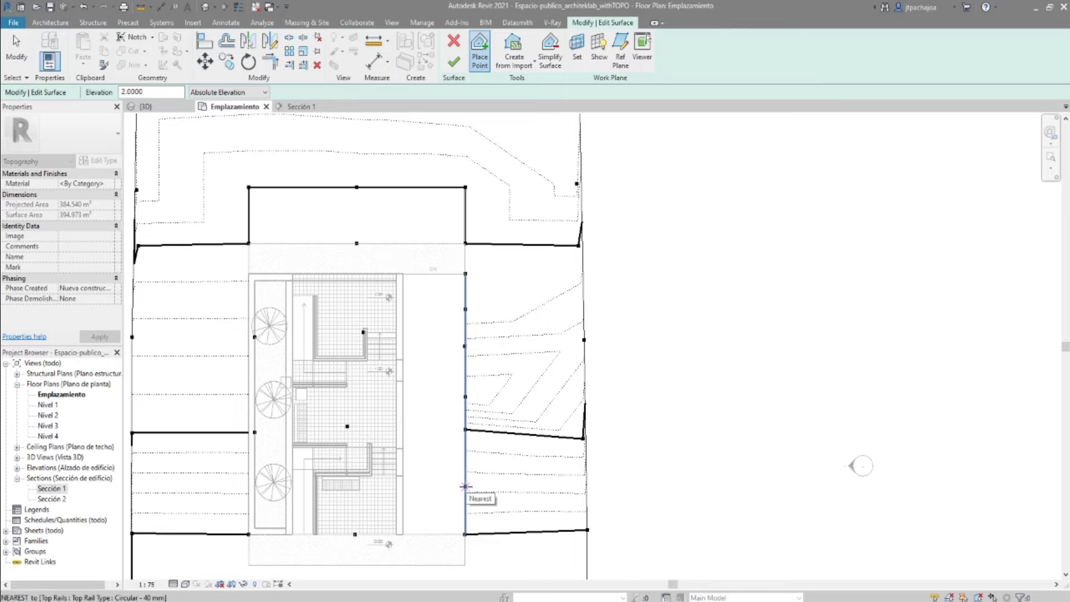
click(466, 487)
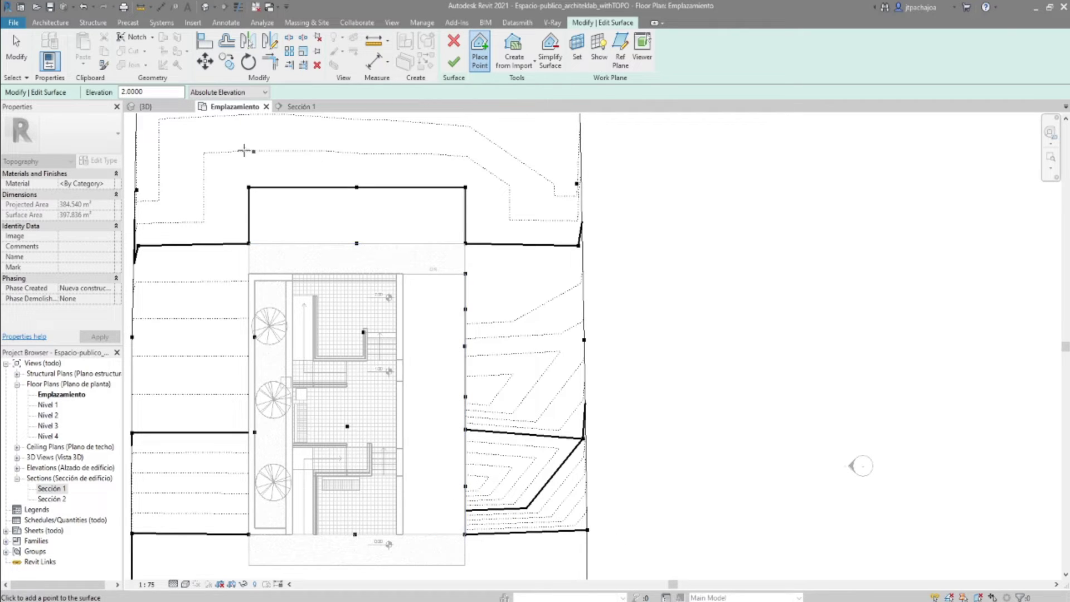
click(167, 108)
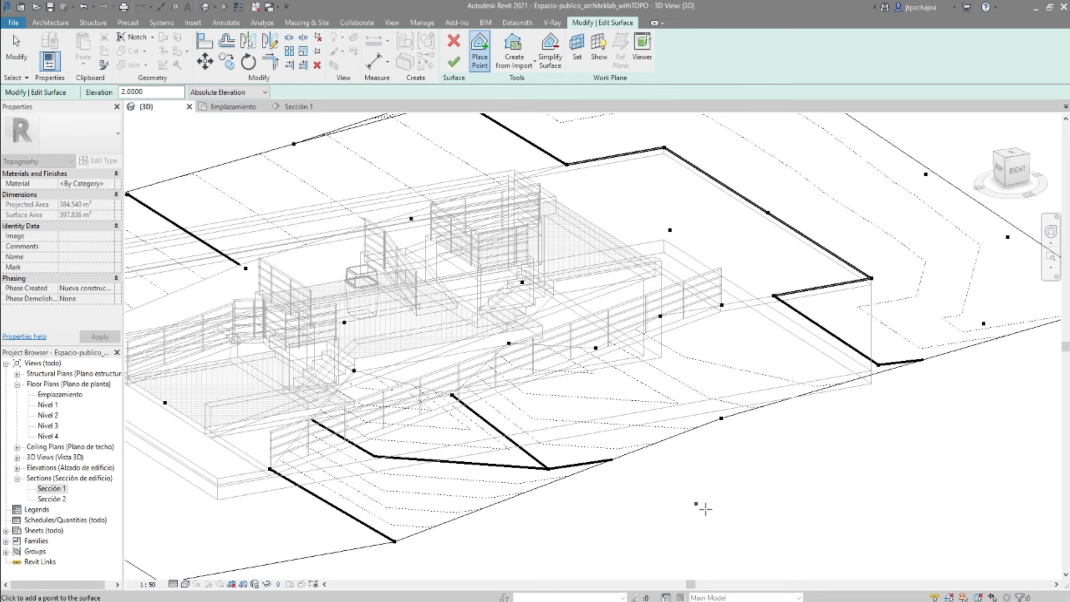
Lower two toposurface points beside the ramp to elevations 1 and 0.5.
key(Escape)
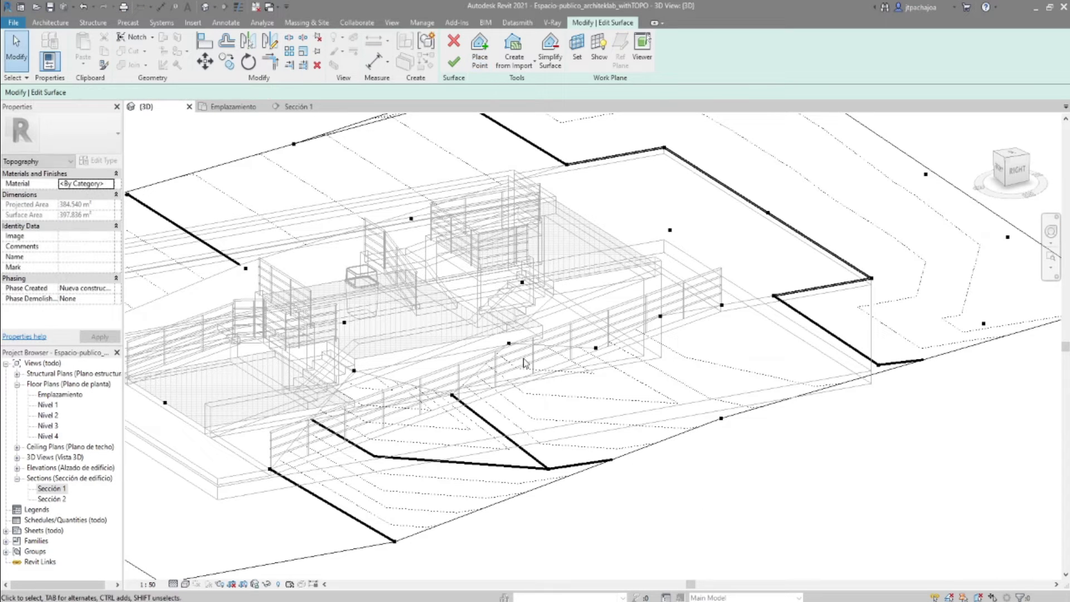
click(508, 343)
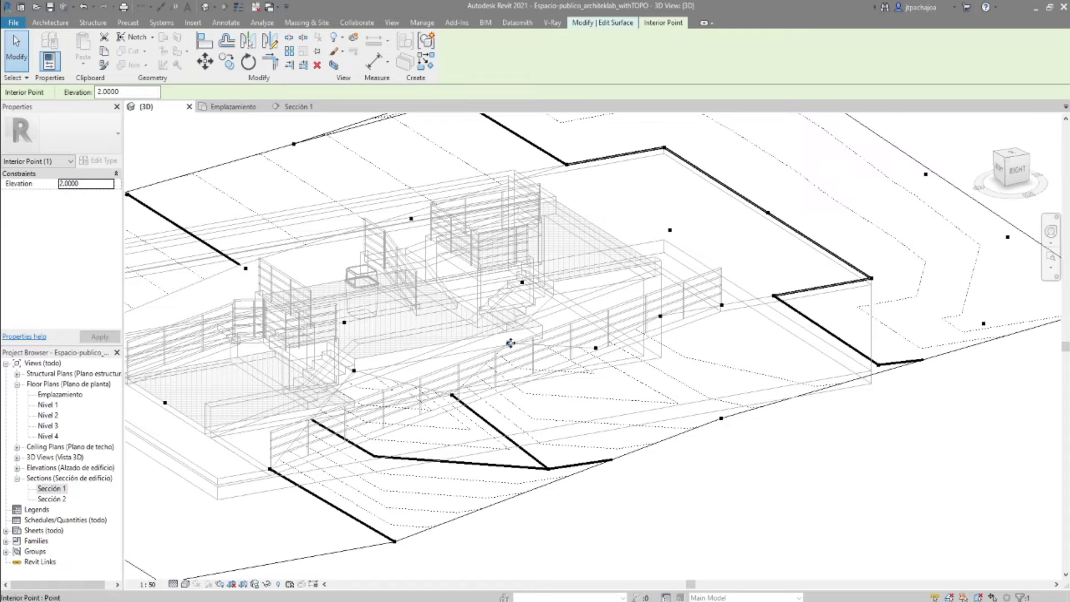
drag(134, 91, 74, 90)
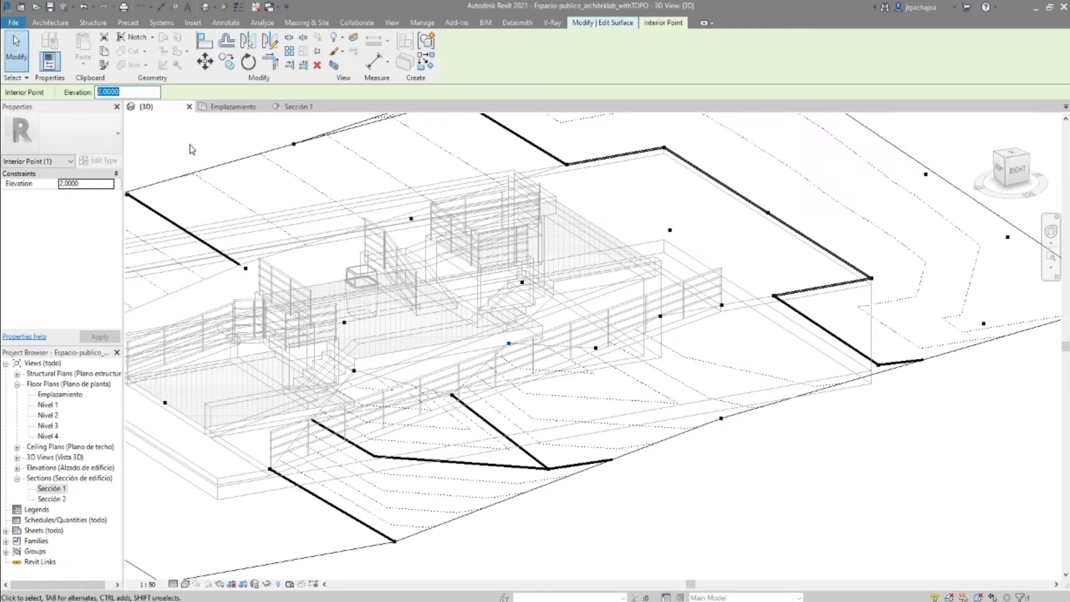
text(1)
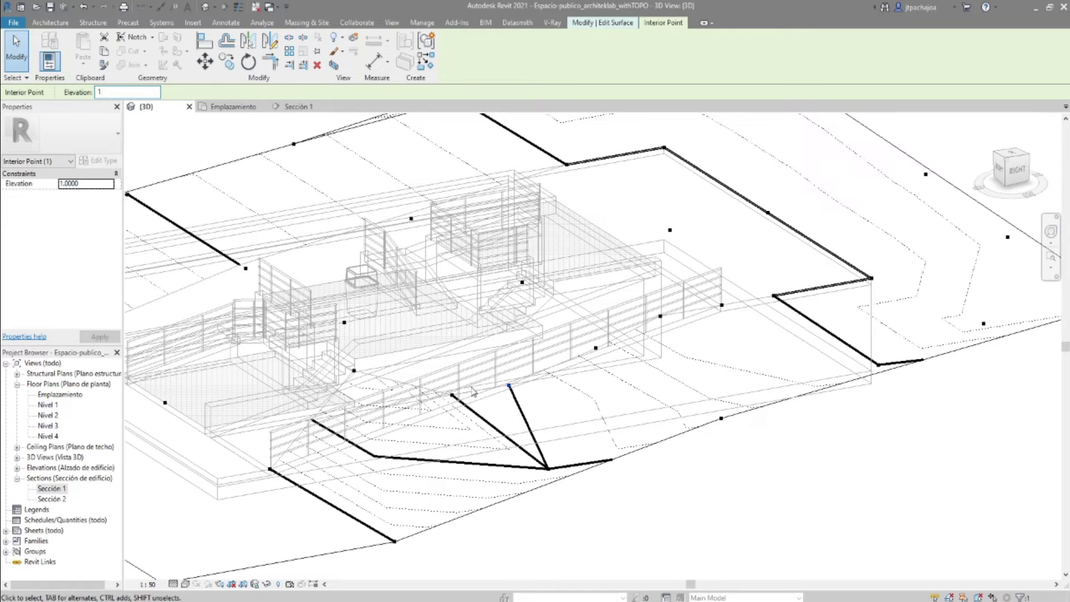
click(354, 370)
drag(138, 91, 77, 92)
key(BackSpace)
text(.5)
key(Return)
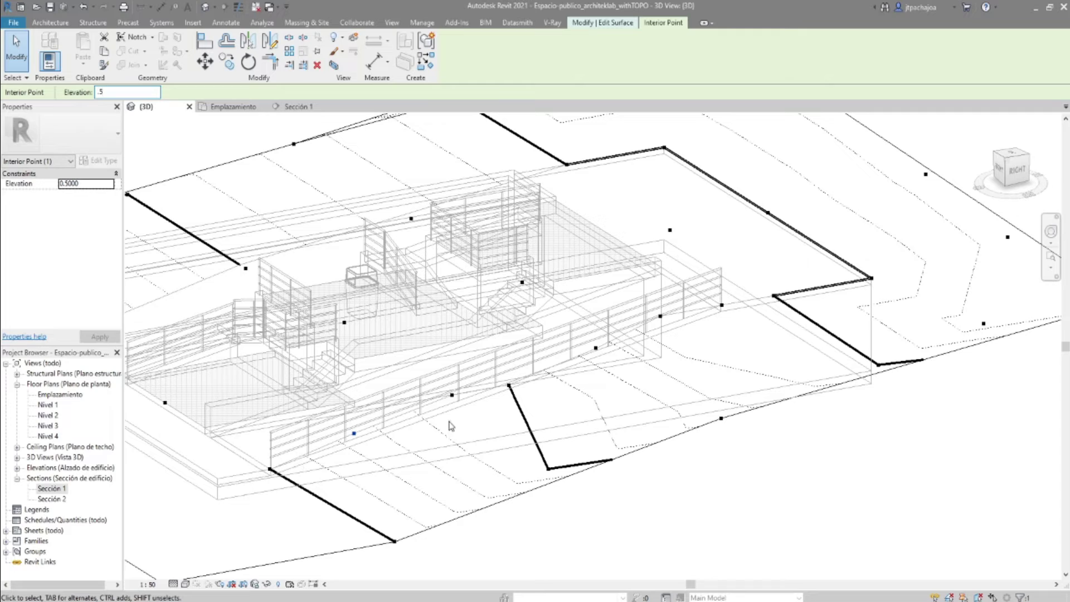
Zoom toward the ramp side, clear the selection, and start Align with AL.
scroll(723, 296, up, 2)
scroll(792, 312, up, 2)
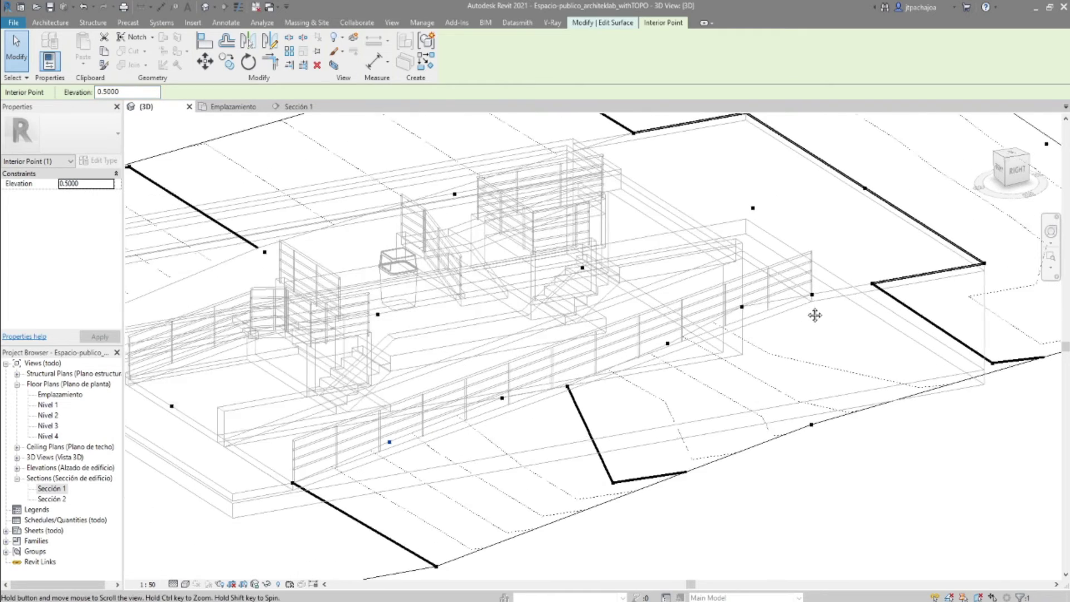
middle_drag(776, 315, 745, 299)
key(Escape)
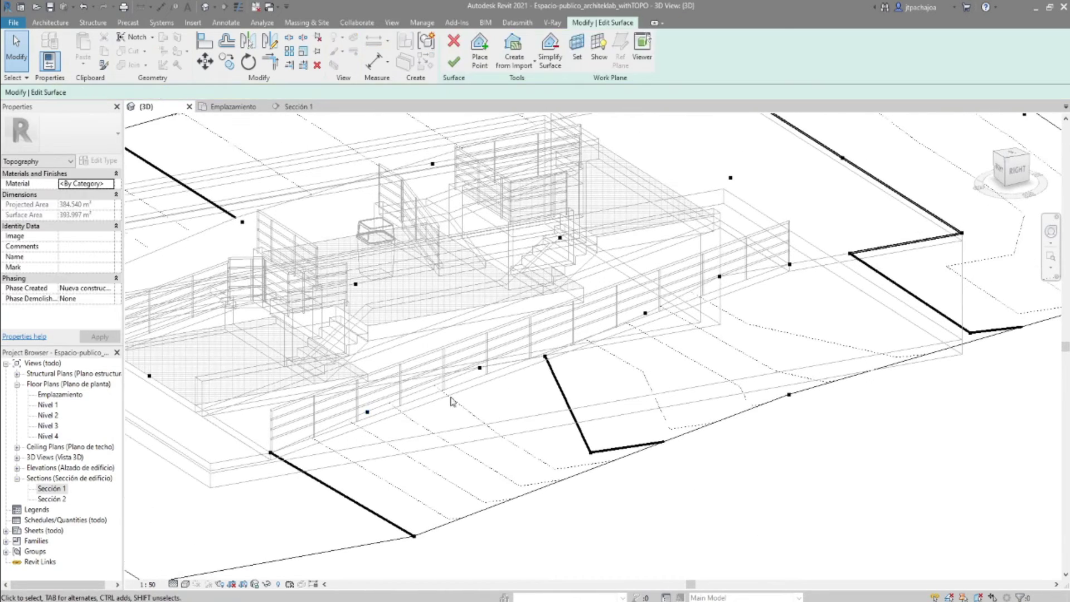
key(a)
key(l)
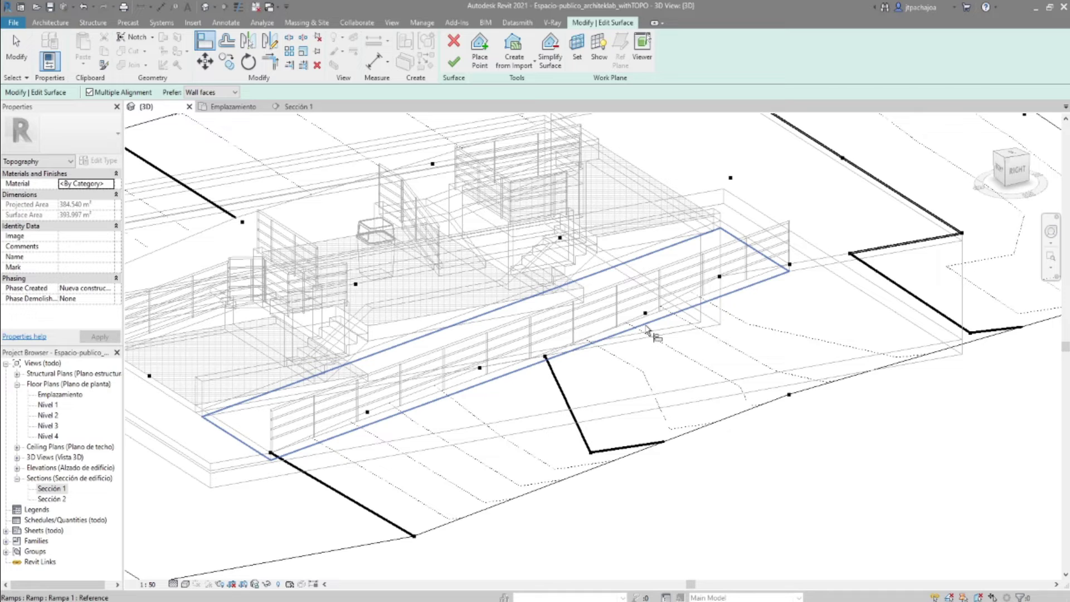
Move three toposurface points onto the ramp edge and finish the surface.
click(646, 330)
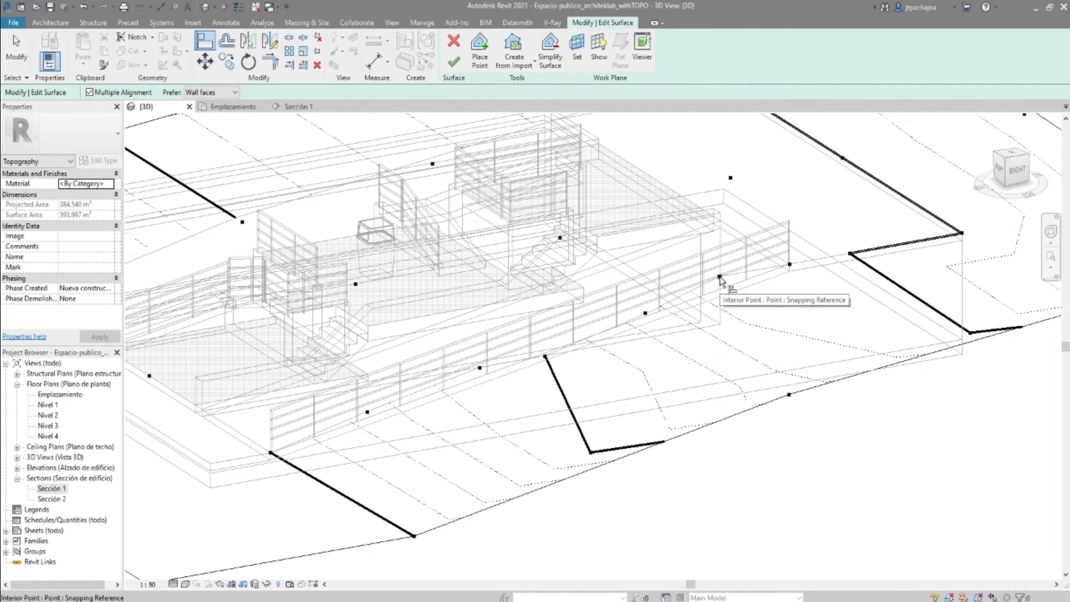
drag(720, 277, 645, 315)
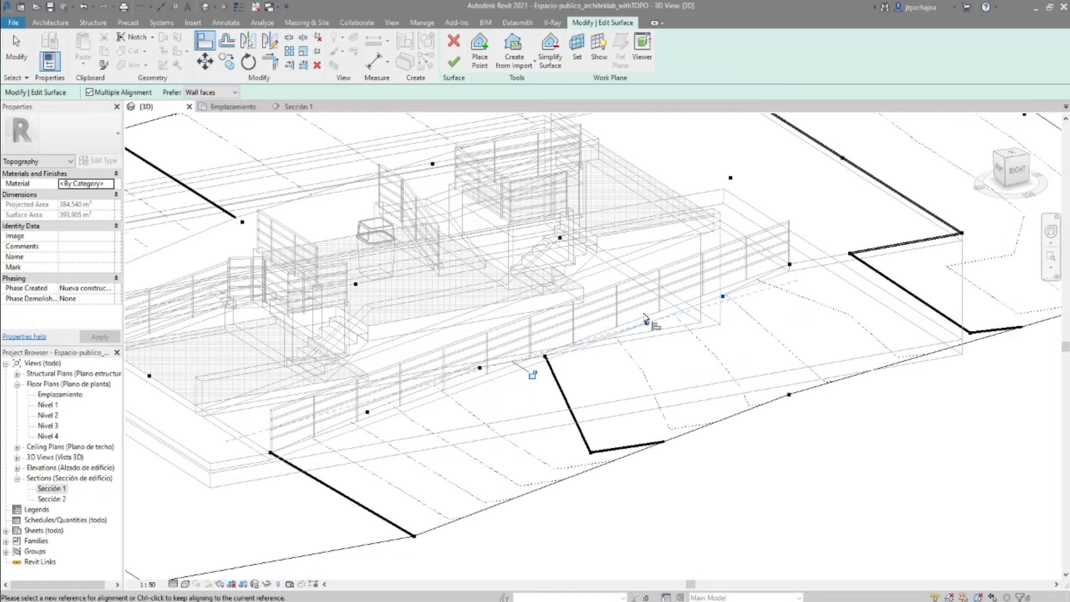
drag(544, 357, 479, 382)
click(367, 413)
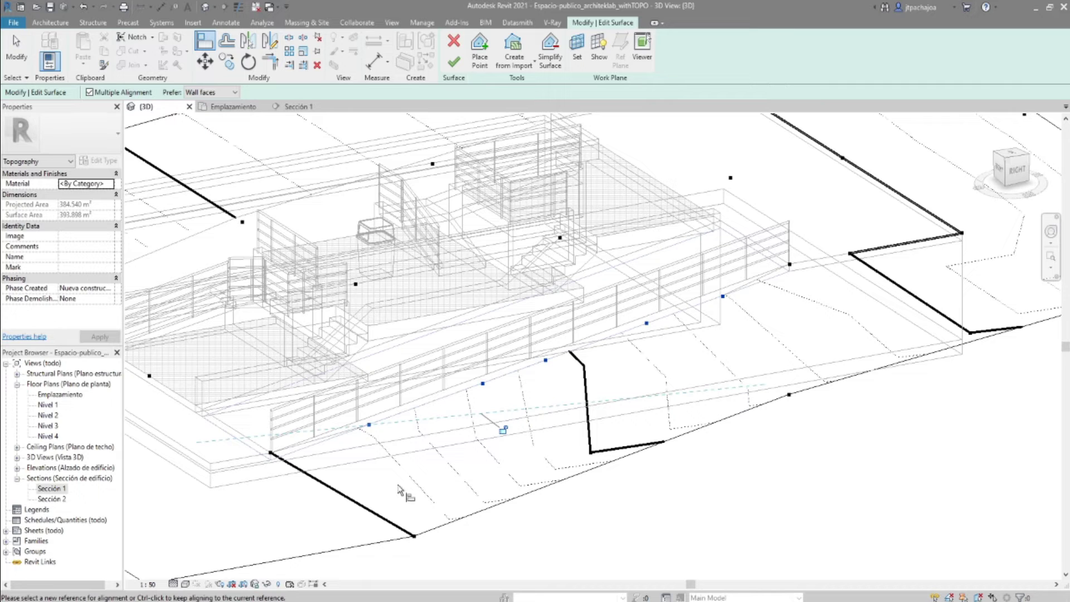
click(453, 64)
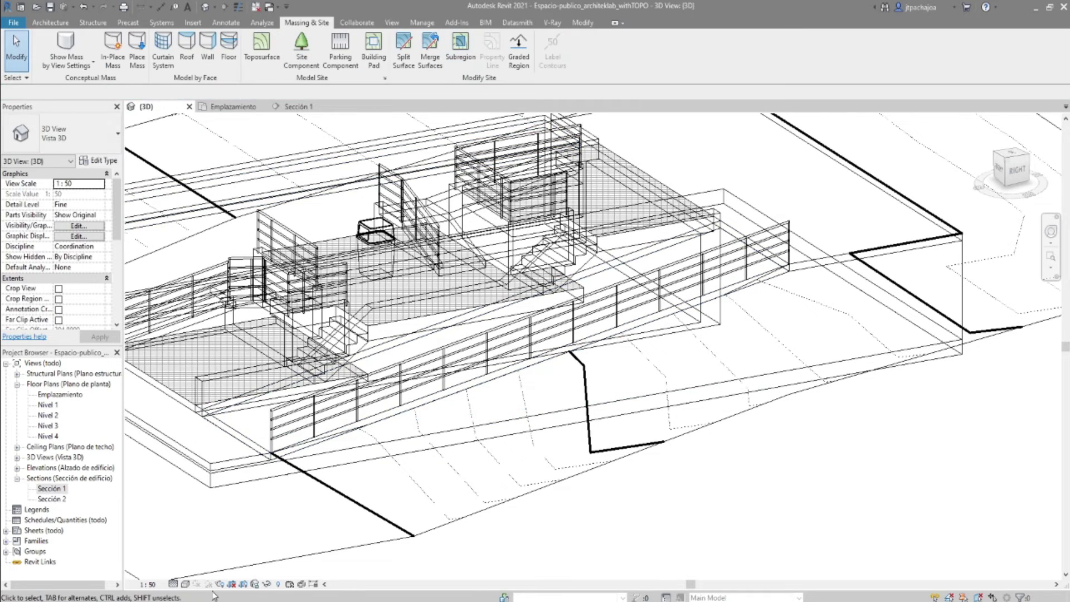
Shade the 3D view Realistic and orbit out to show the terrain meeting the ramp.
click(184, 584)
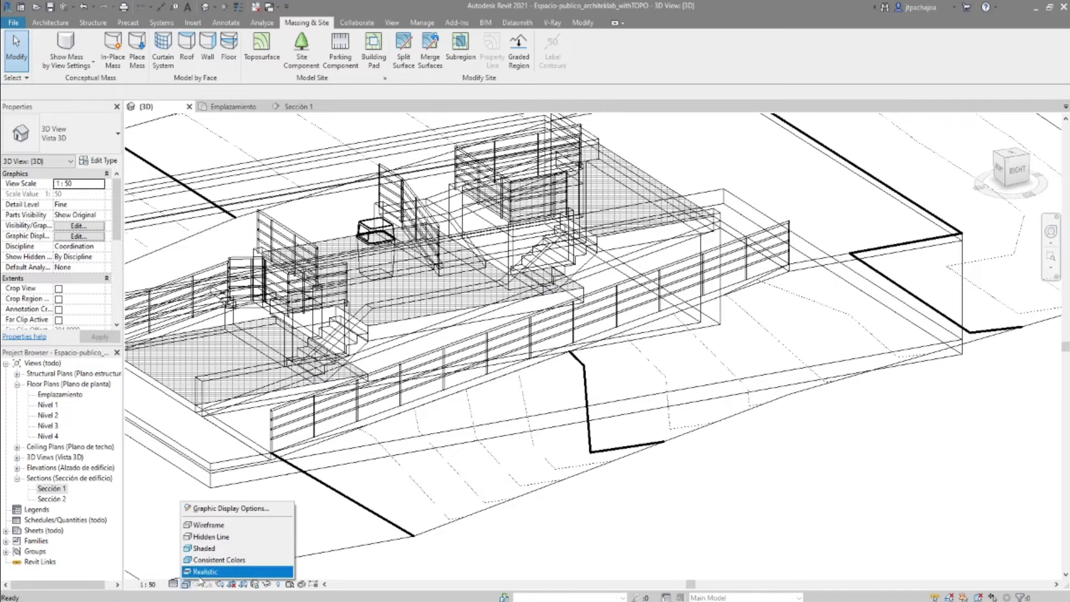
click(209, 571)
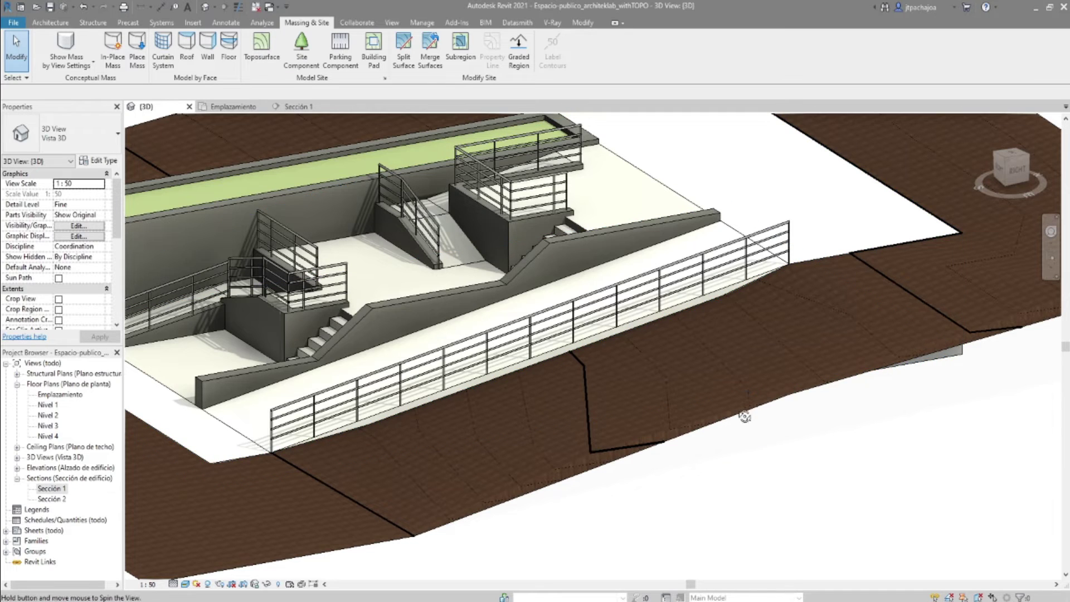
mouse_move(737, 410)
shift+middle_down()
mouse_move(817, 425)
mouse_move(662, 464)
mouse_move(621, 392)
shift+middle_up()
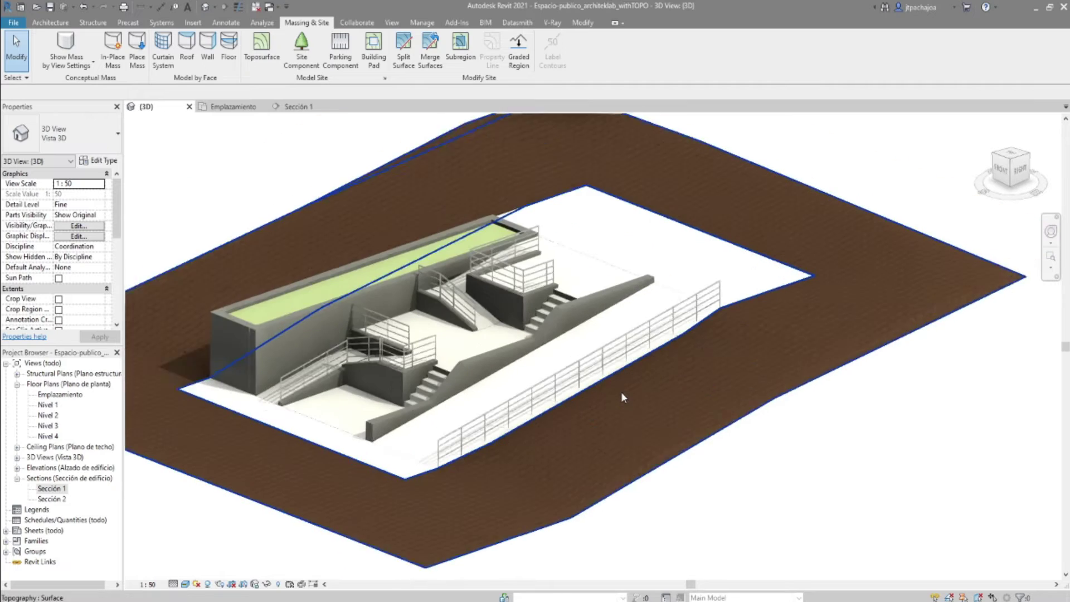
scroll(613, 396, up, 3)
scroll(606, 399, down, 2)
scroll(567, 419, down, 2)
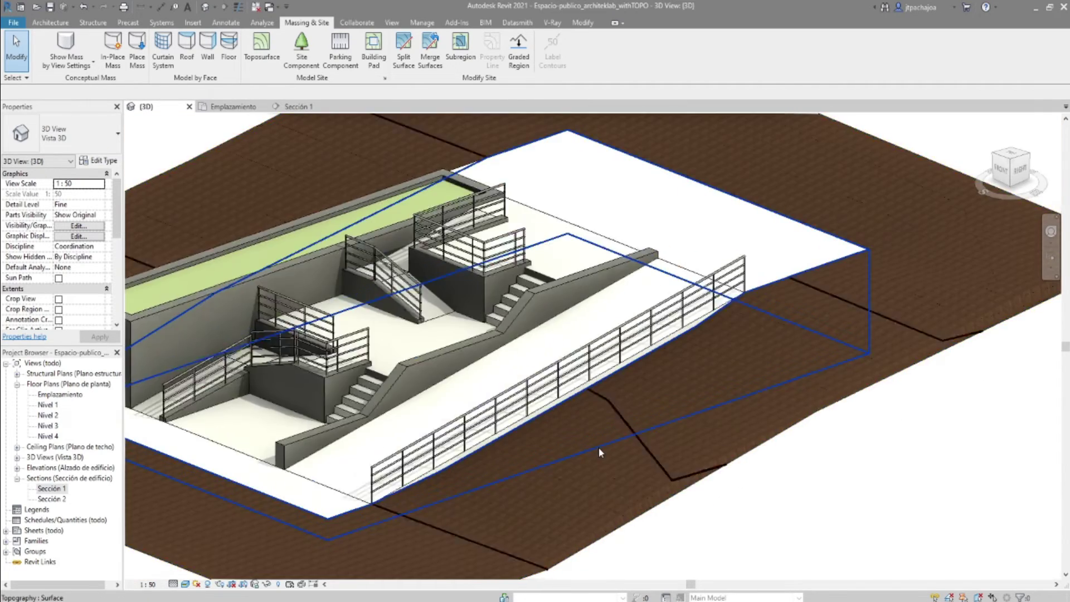
scroll(653, 451, down, 2)
Assign the A0 pasto material to the toposurface.
click(691, 429)
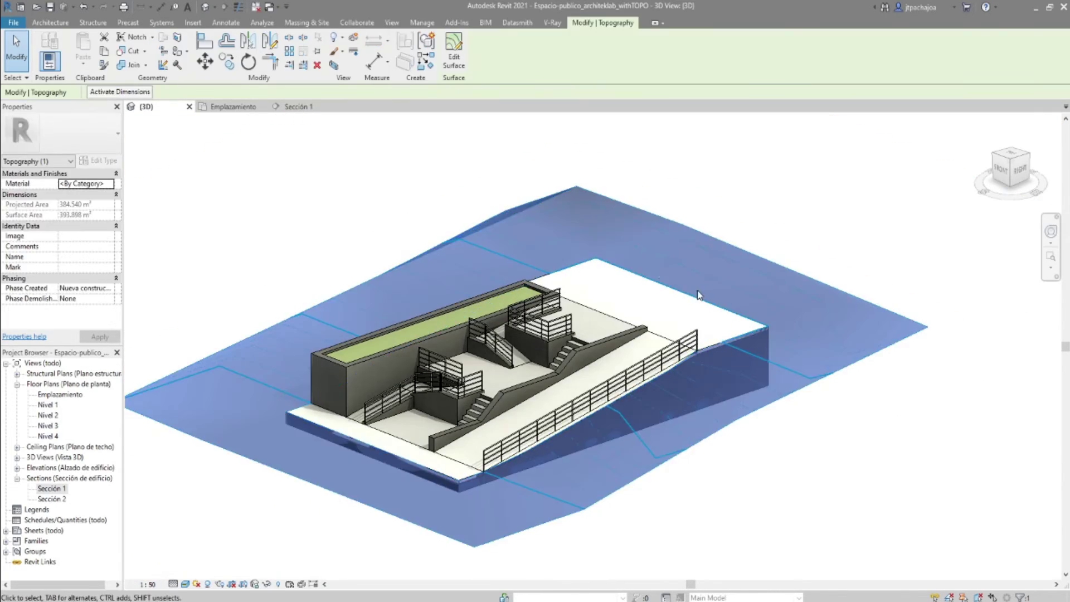
click(110, 183)
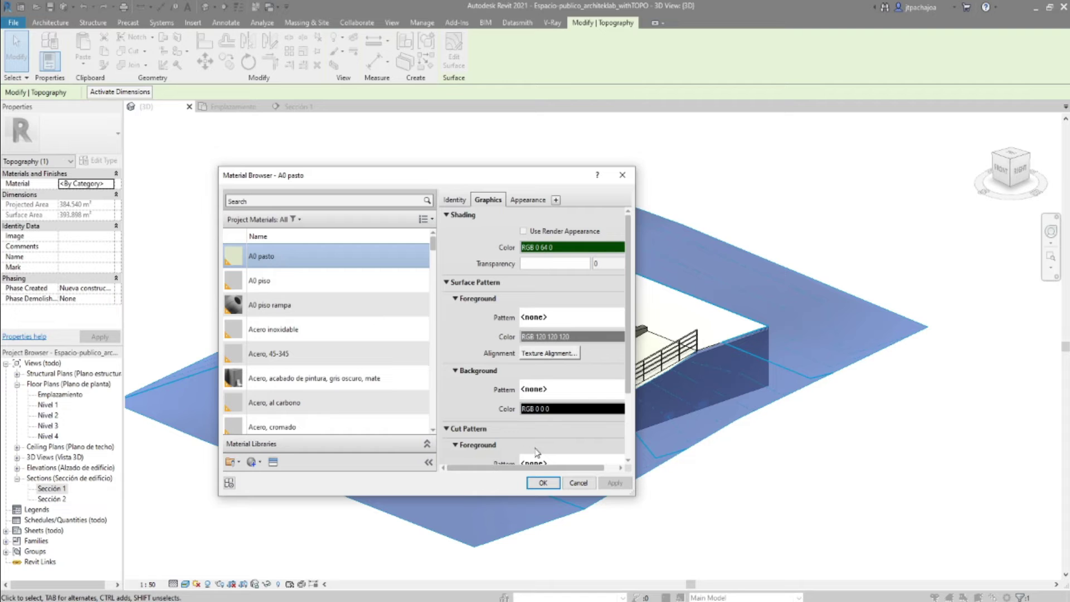
click(542, 482)
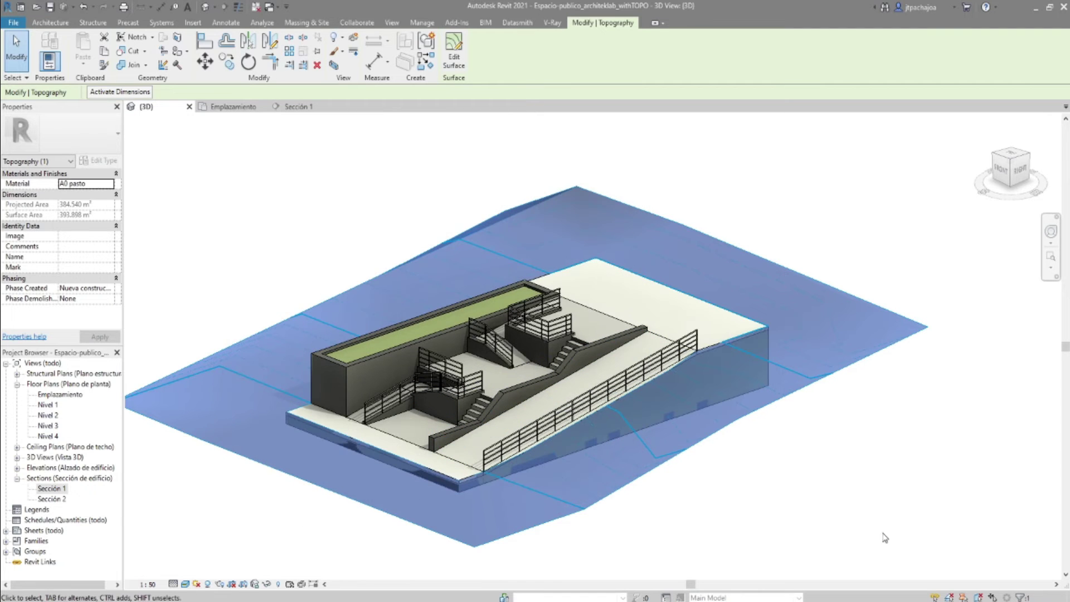
key(Escape)
Zoom in toward the ramp and stairs and reselect the toposurface.
shift+middle_drag(808, 472, 800, 485)
scroll(639, 454, up, 3)
scroll(623, 451, up, 3)
scroll(623, 452, up, 2)
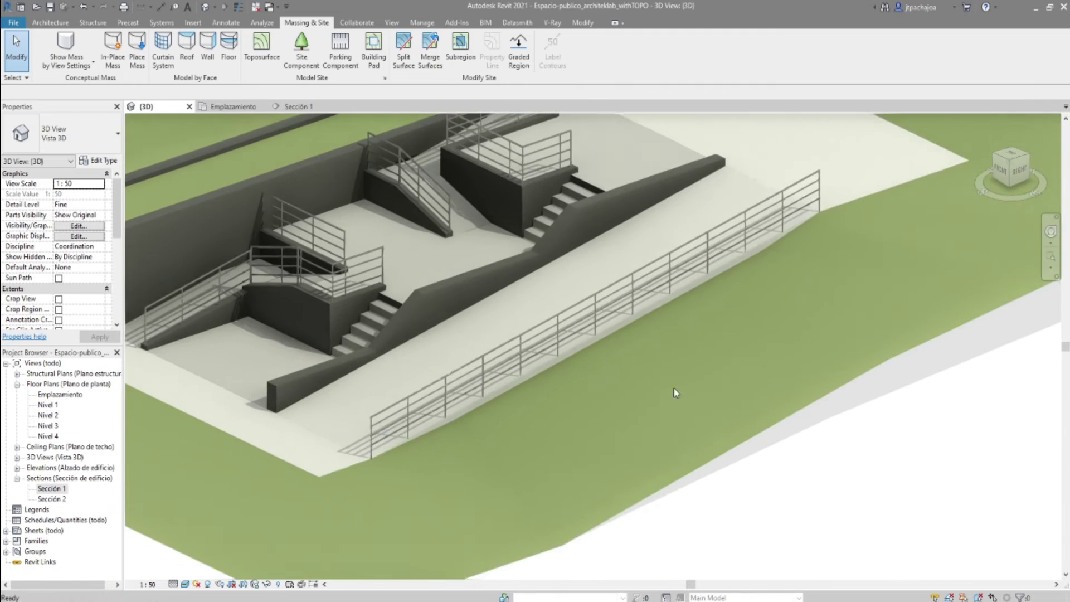
scroll(641, 391, up, 2)
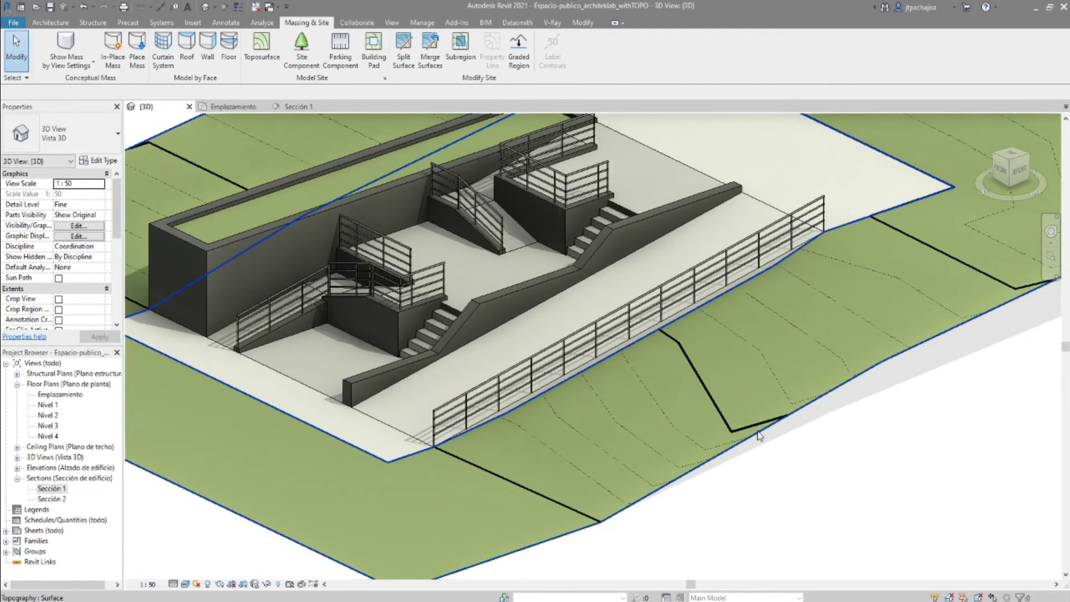
click(758, 436)
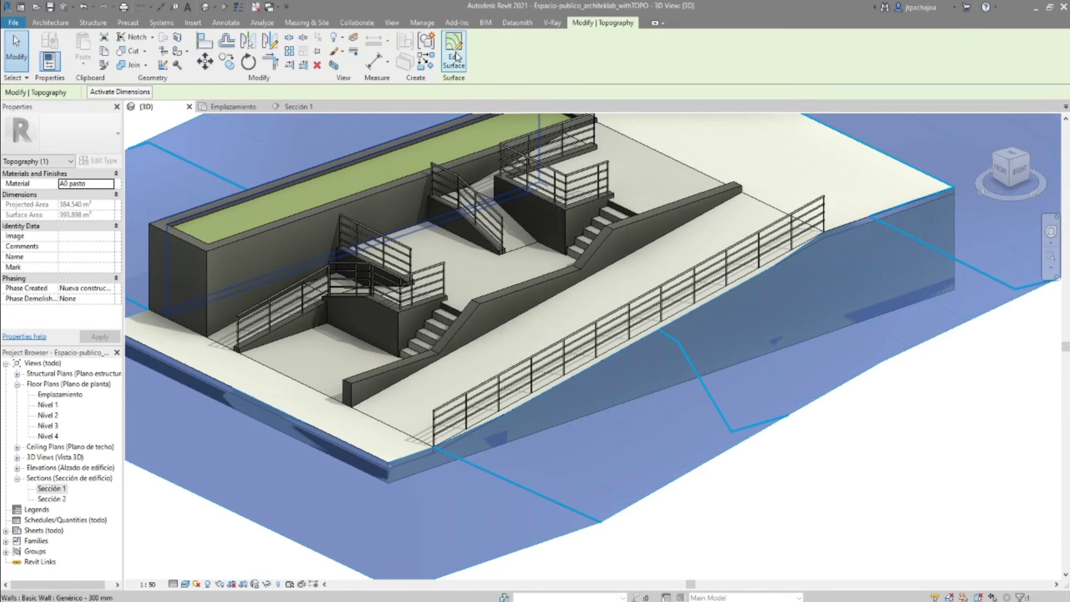
Reopen the toposurface for editing and delete one point beside the ramp.
click(460, 72)
scroll(811, 305, up, 2)
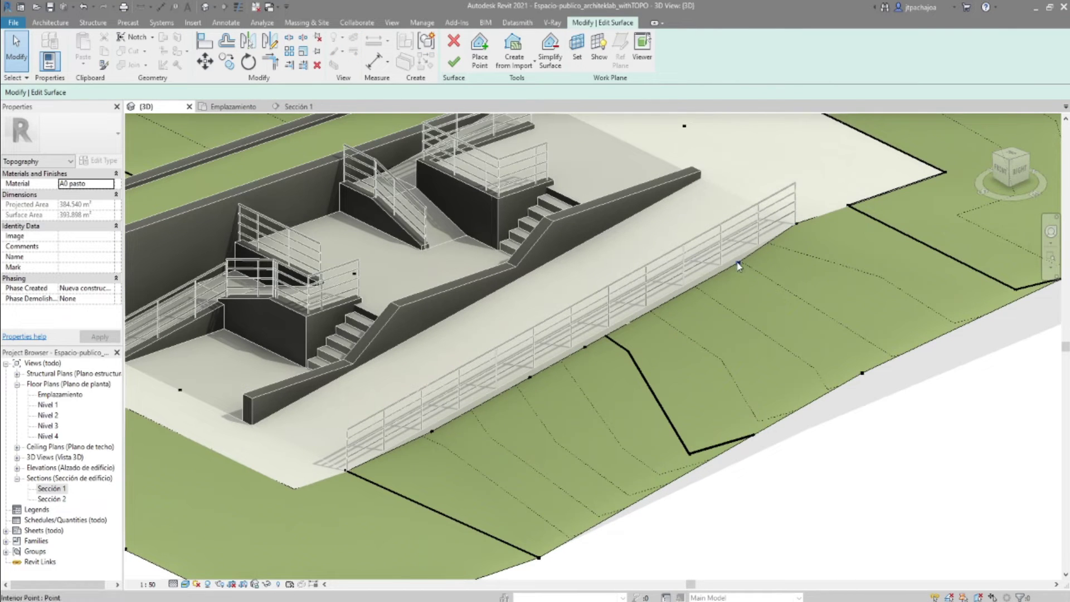
click(738, 262)
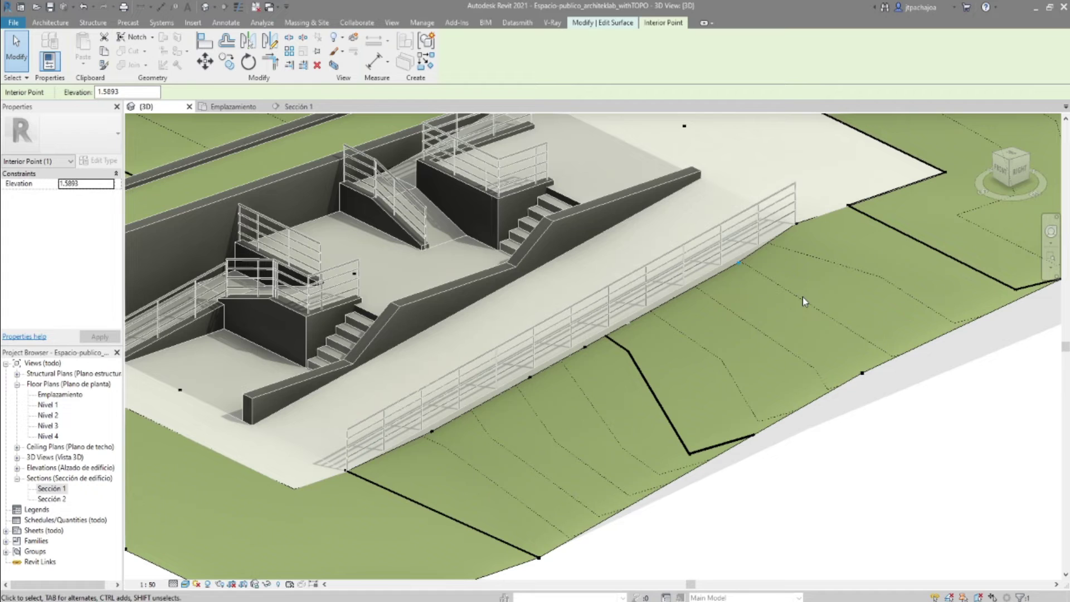
key(Delete)
Set the points below the ramp to elevations 0.25 and 1.3.
click(587, 346)
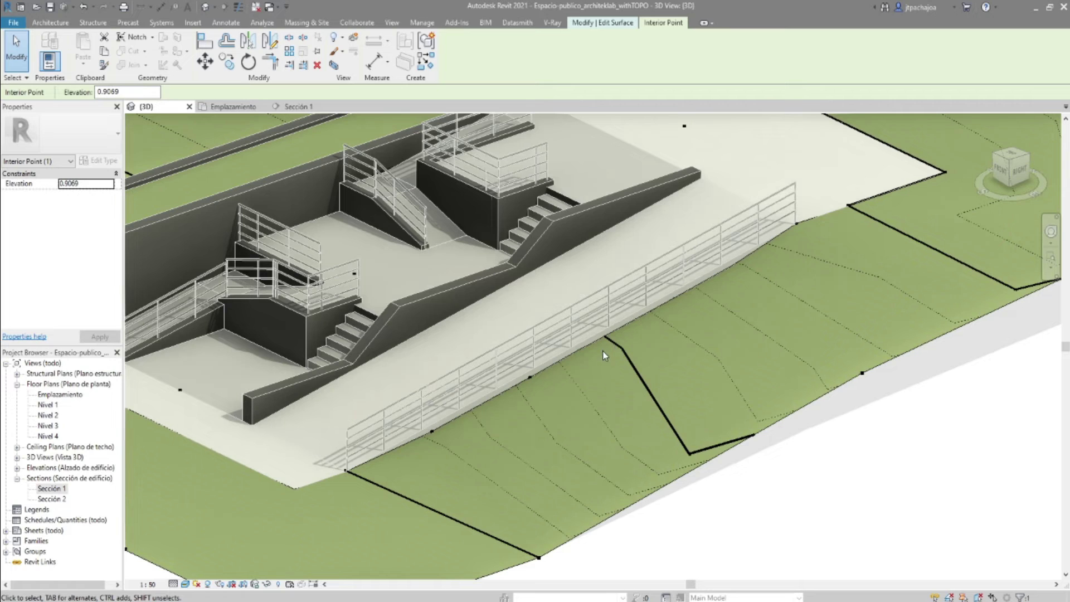
click(531, 377)
click(433, 432)
drag(122, 93, 115, 92)
text(5)
key(Return)
text(1.3)
key(Return)
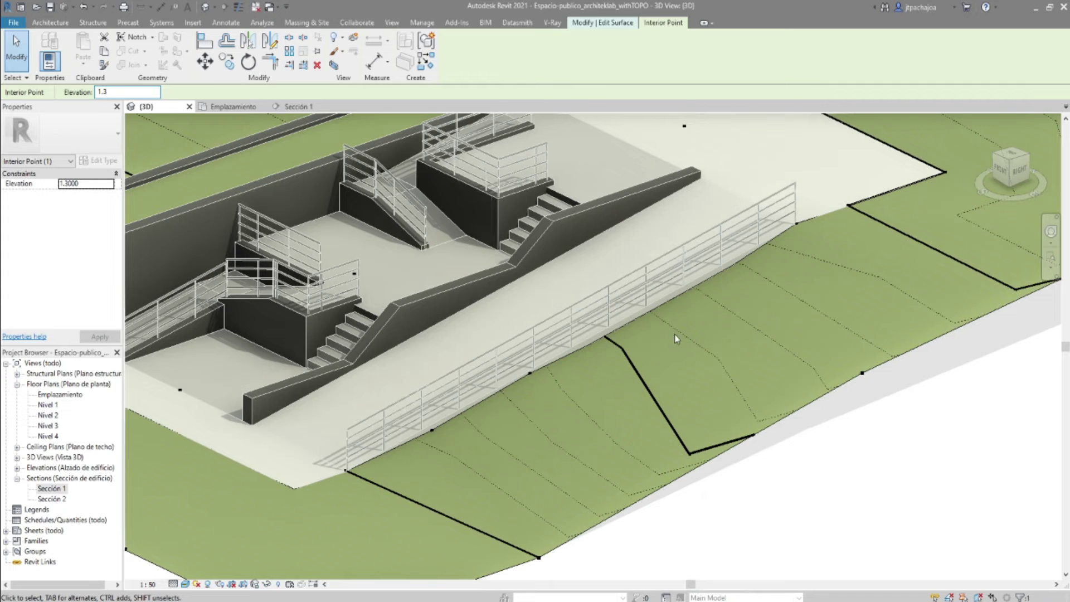
click(851, 448)
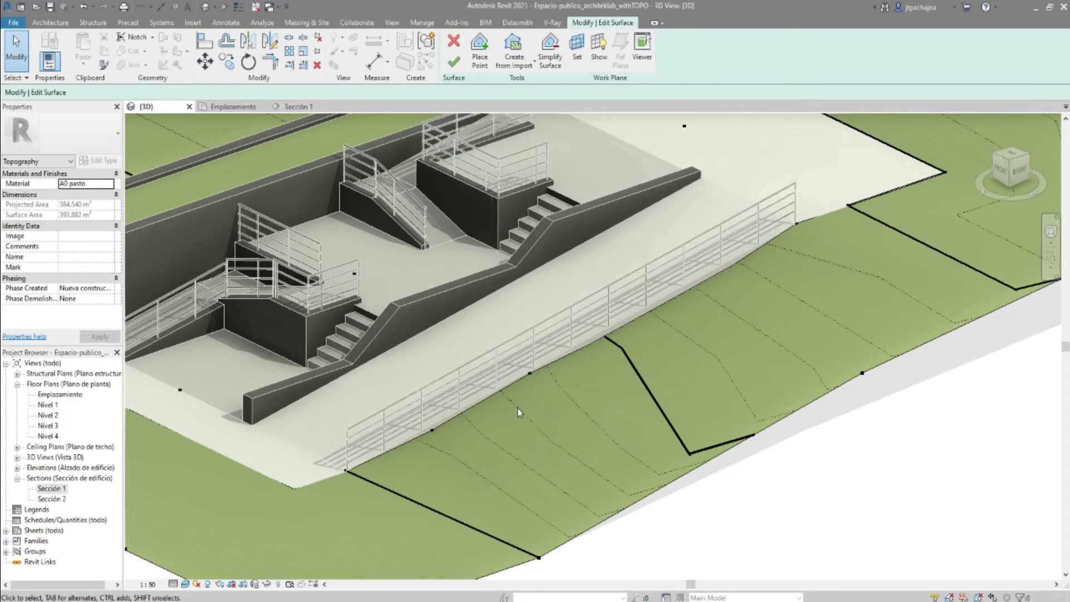
scroll(503, 412, down, 3)
scroll(732, 333, up, 1)
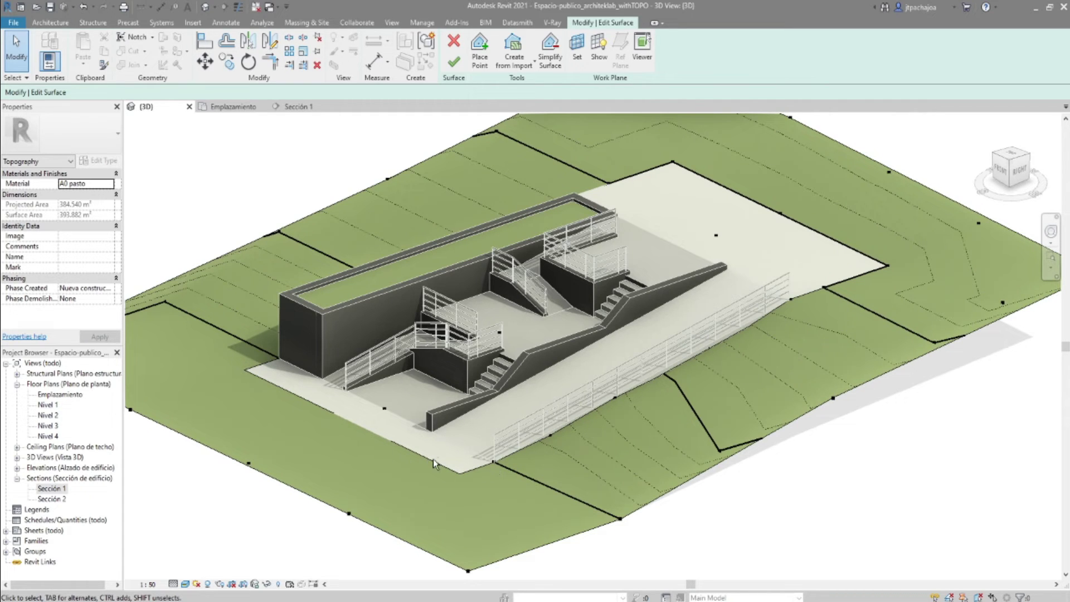
shift+middle_drag(366, 333, 631, 417)
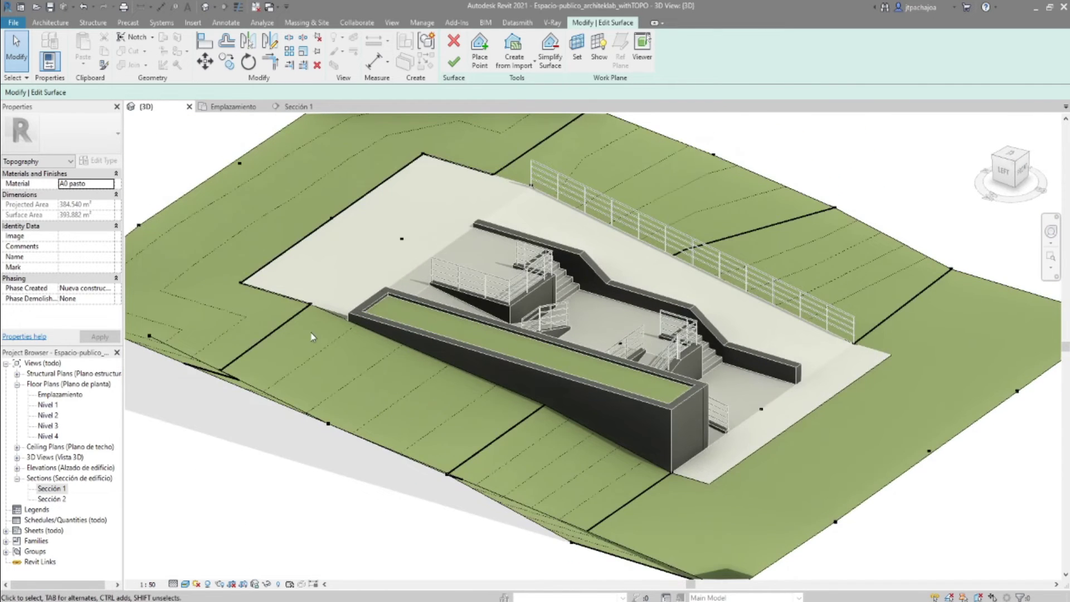
mouse_move(313, 337)
shift+middle_down()
mouse_move(366, 329)
mouse_move(474, 399)
shift+middle_up()
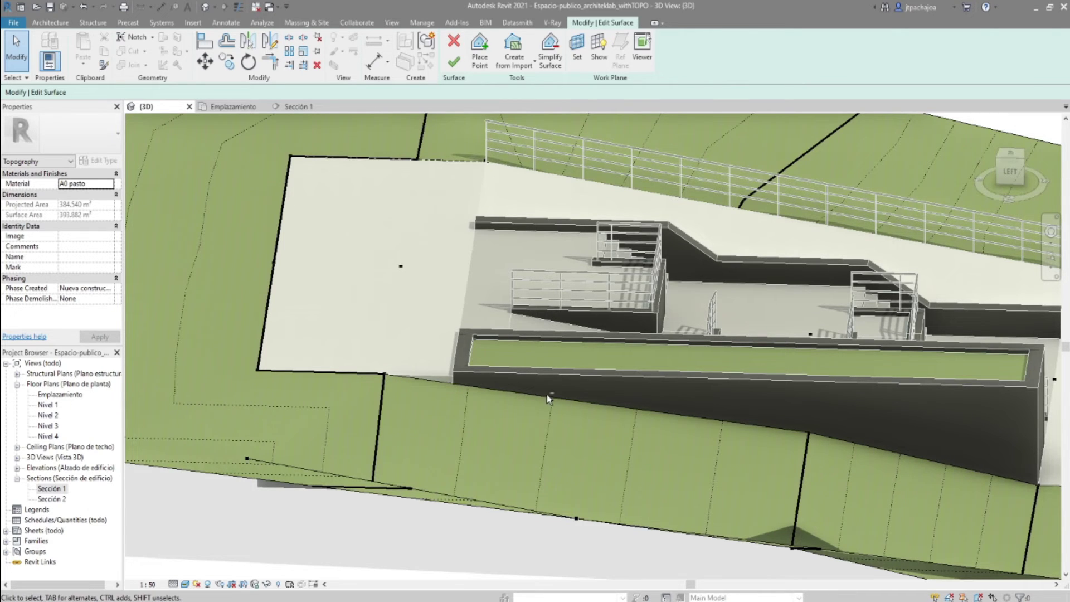
mouse_move(547, 393)
shift+middle_down()
mouse_move(504, 411)
mouse_move(462, 403)
shift+middle_up()
scroll(504, 411, down, 3)
scroll(501, 410, down, 2)
scroll(495, 406, up, 3)
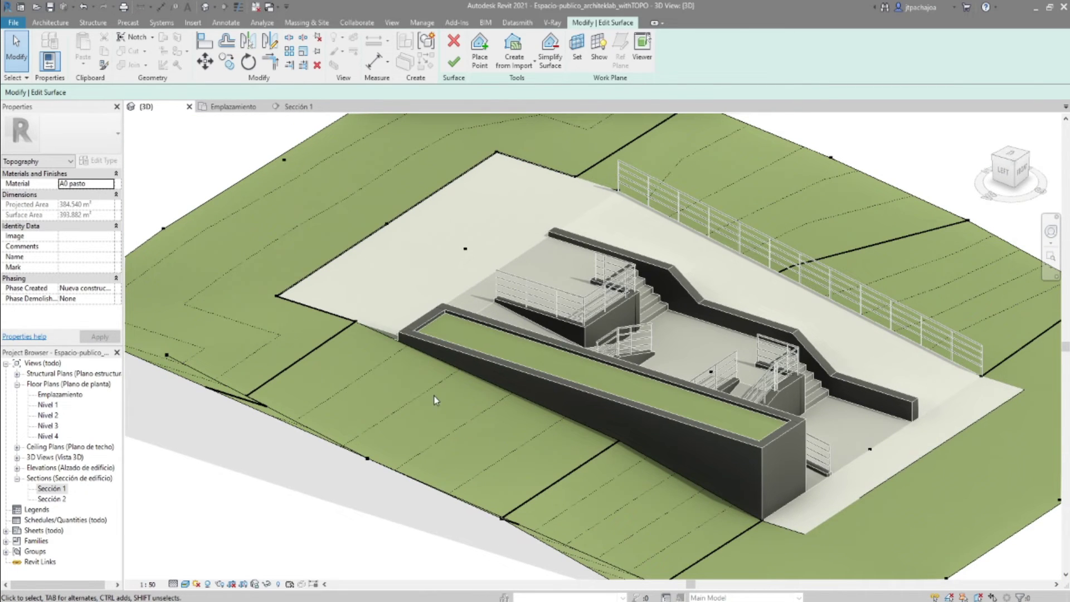
middle_drag(436, 400, 496, 406)
scroll(473, 368, up, 2)
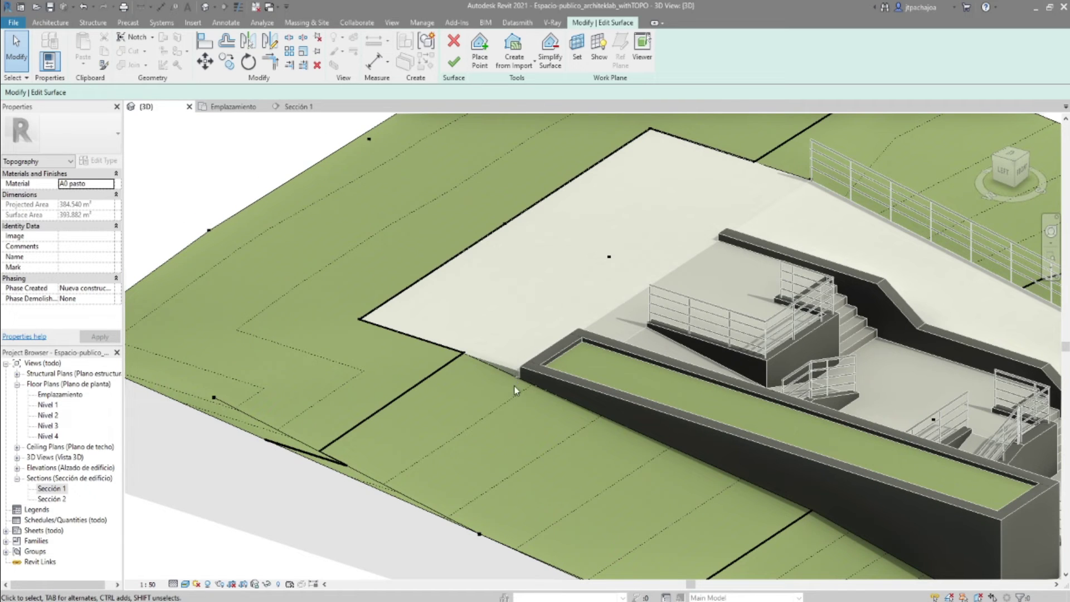
Add a topography point at the building wall's corner in the Emplazamiento site plan.
click(238, 107)
scroll(438, 327, up, 2)
scroll(365, 317, up, 1)
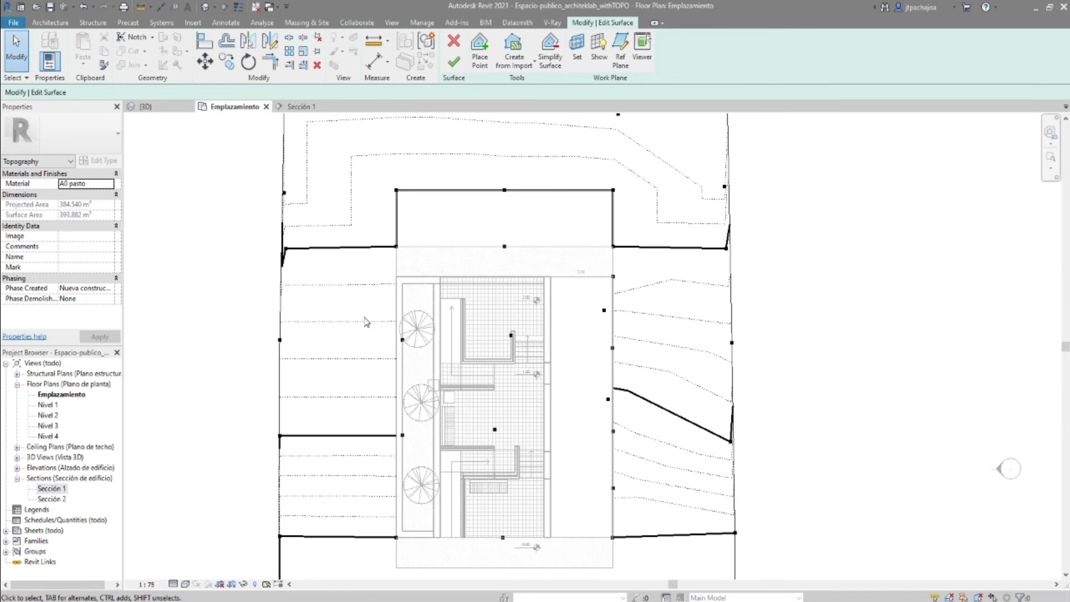
scroll(375, 316, up, 1)
scroll(393, 257, up, 1)
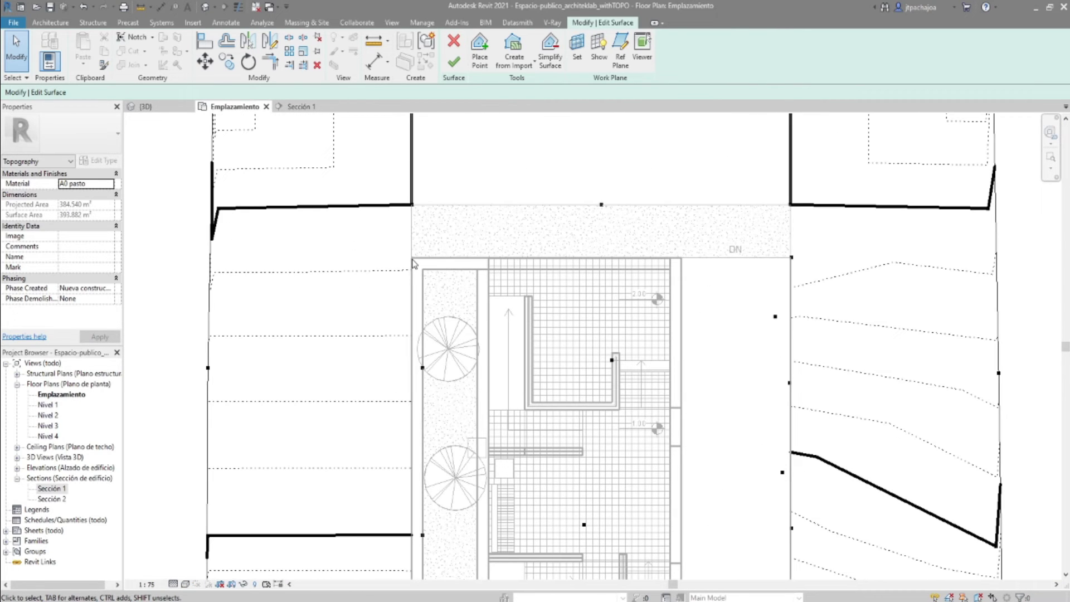
middle_drag(434, 264, 430, 314)
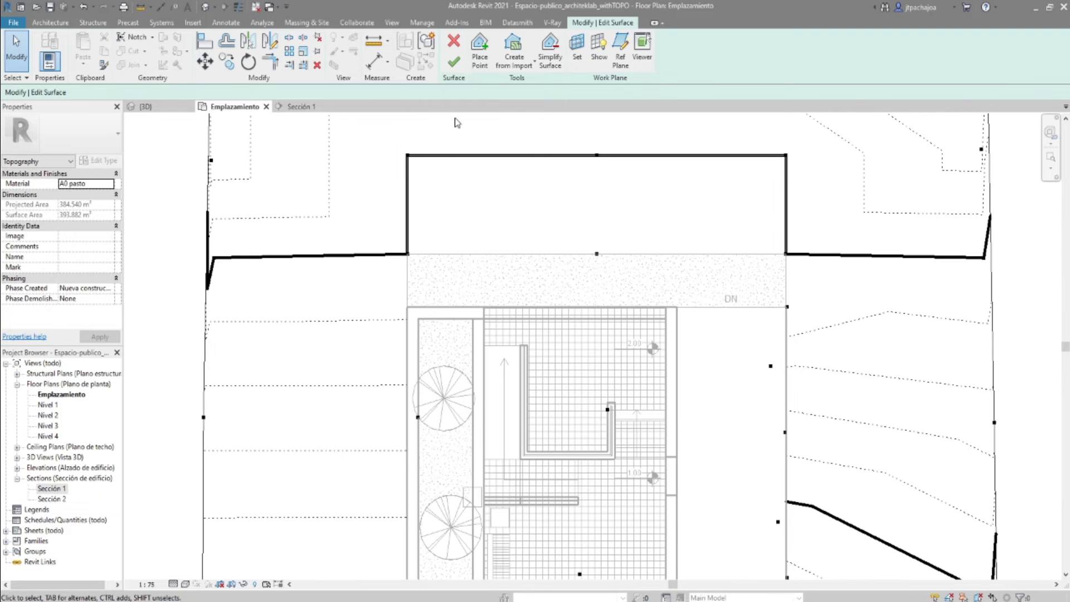
click(480, 53)
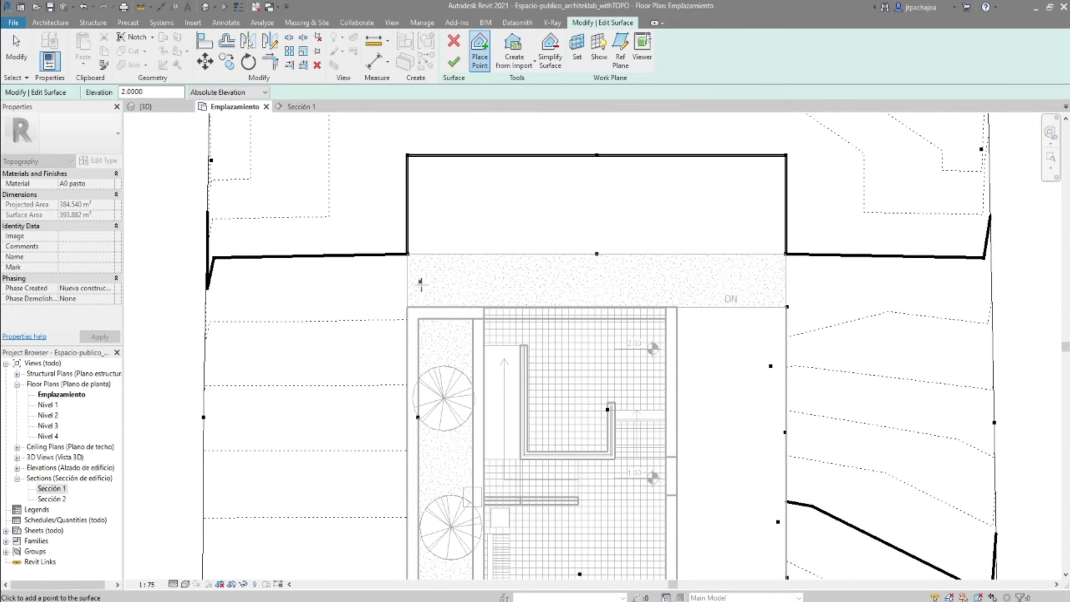
click(407, 306)
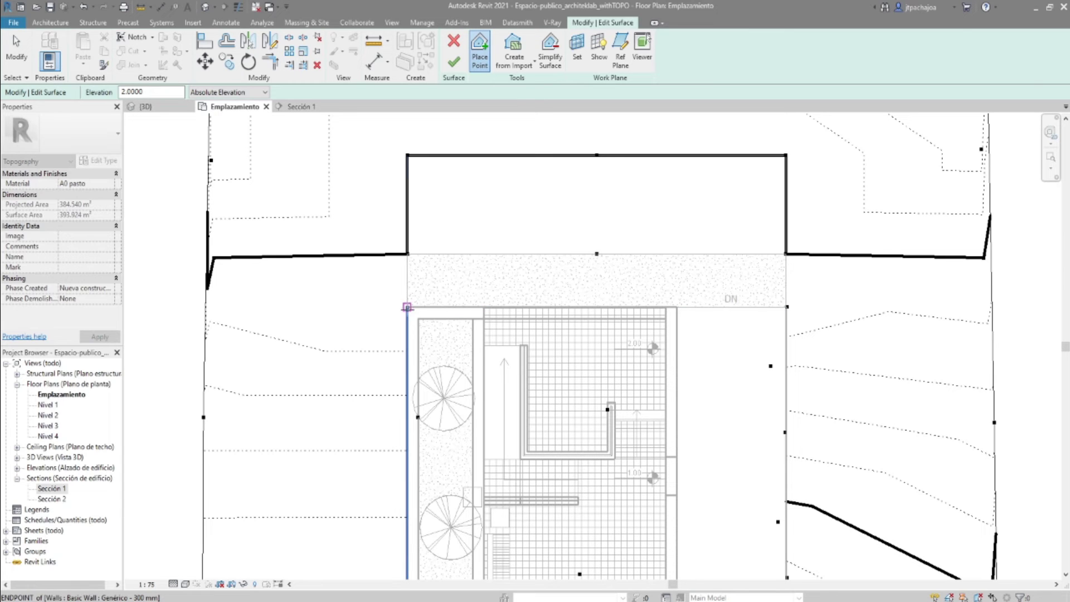
Back in 3D, orbit around the terrain and finish the toposurface edit.
click(159, 106)
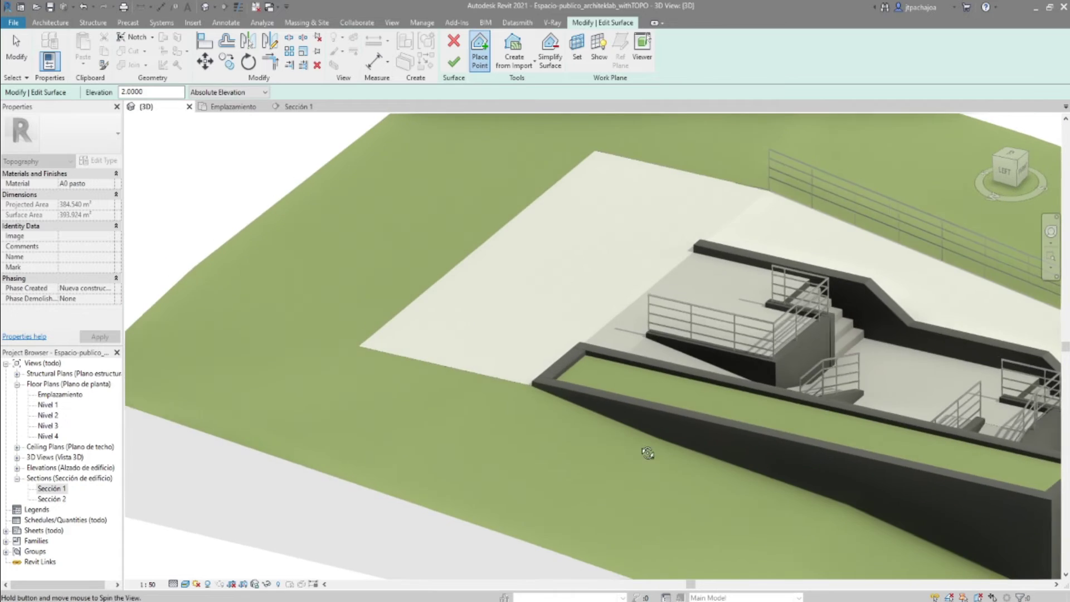
scroll(557, 413, up, 3)
scroll(537, 391, up, 3)
scroll(537, 392, down, 2)
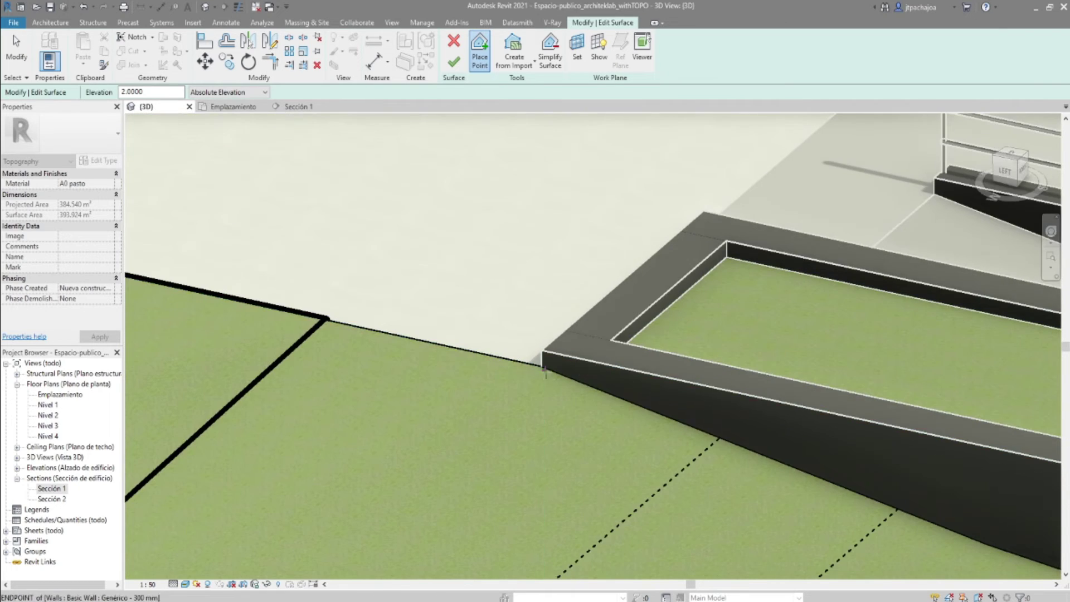
mouse_move(567, 410)
shift+middle_down()
mouse_move(568, 459)
mouse_move(395, 311)
shift+middle_up()
scroll(395, 311, down, 3)
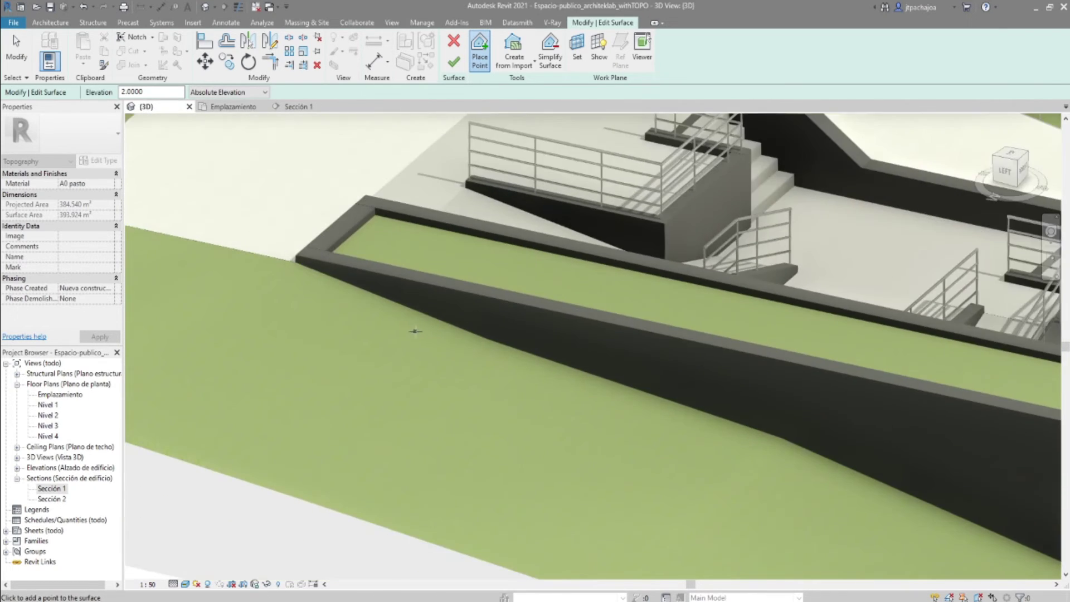
scroll(395, 311, down, 3)
shift+middle_drag(502, 363, 559, 418)
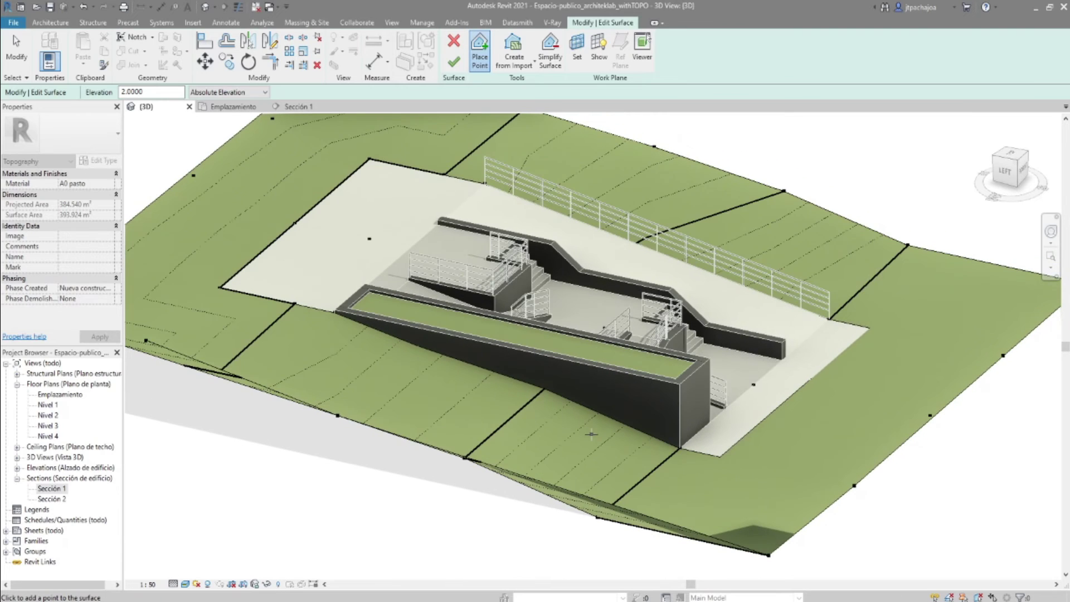
shift+middle_drag(629, 431, 405, 407)
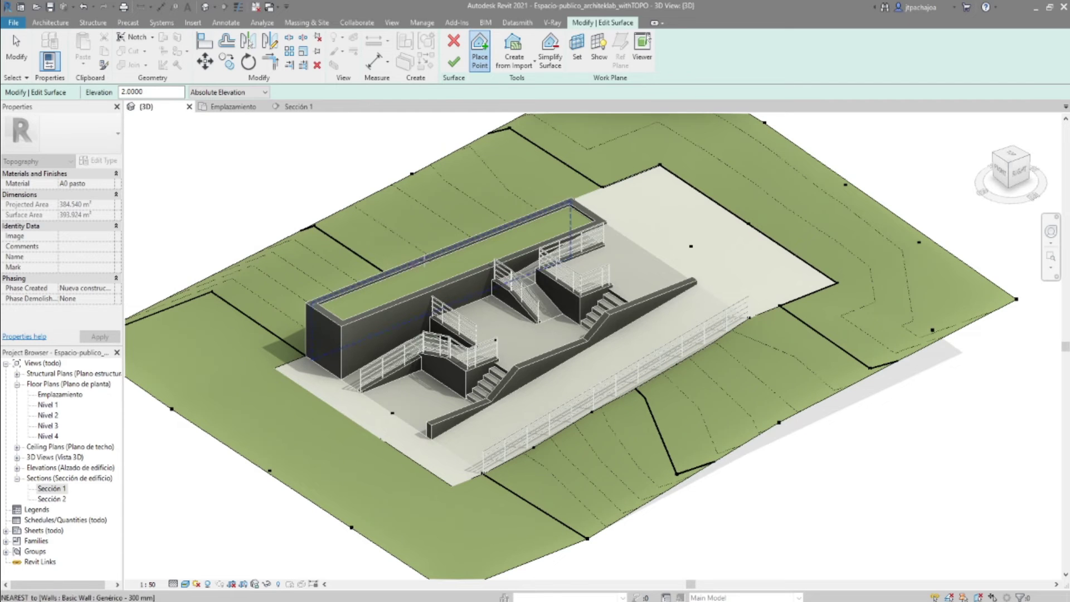
scroll(815, 305, down, 5)
shift+middle_drag(815, 305, 688, 352)
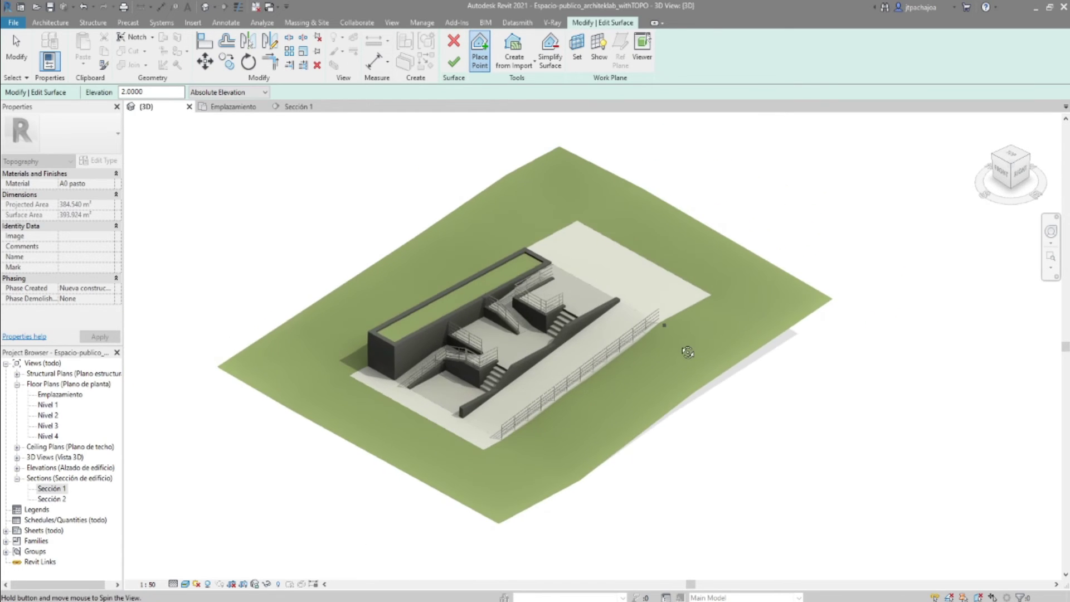
click(456, 65)
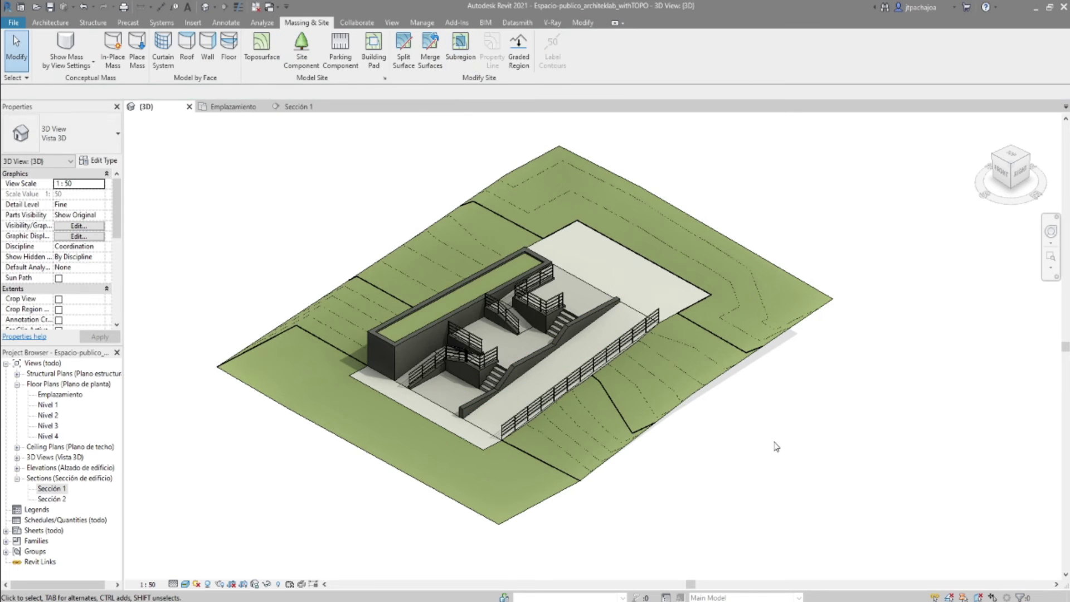
Reset to the default isometric view and orbit to a side elevation of the site.
middle_drag(777, 444, 769, 426)
click(1011, 168)
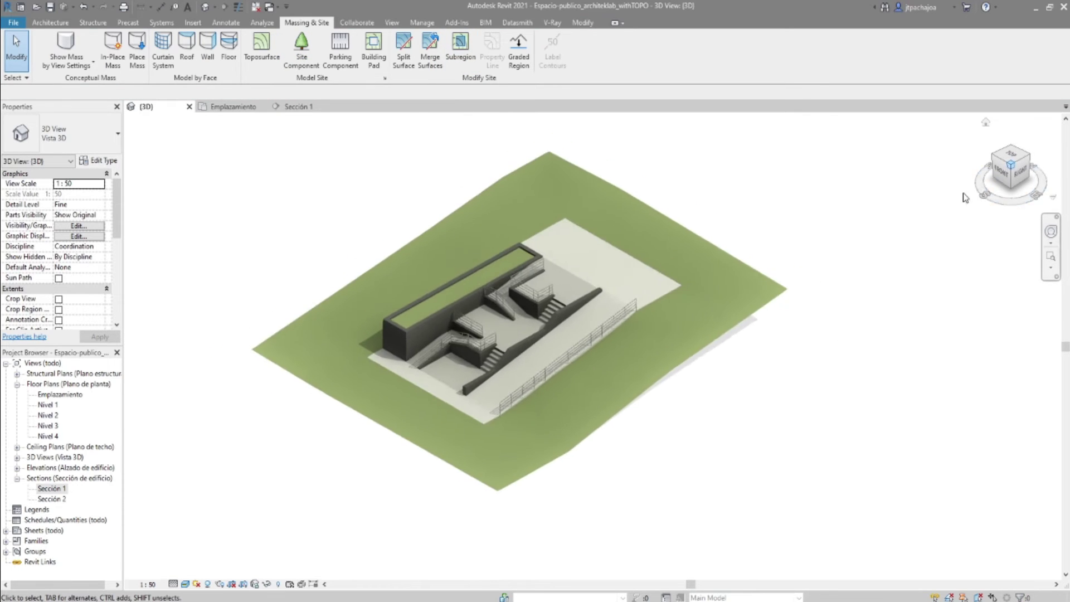
shift+middle_drag(851, 386, 726, 167)
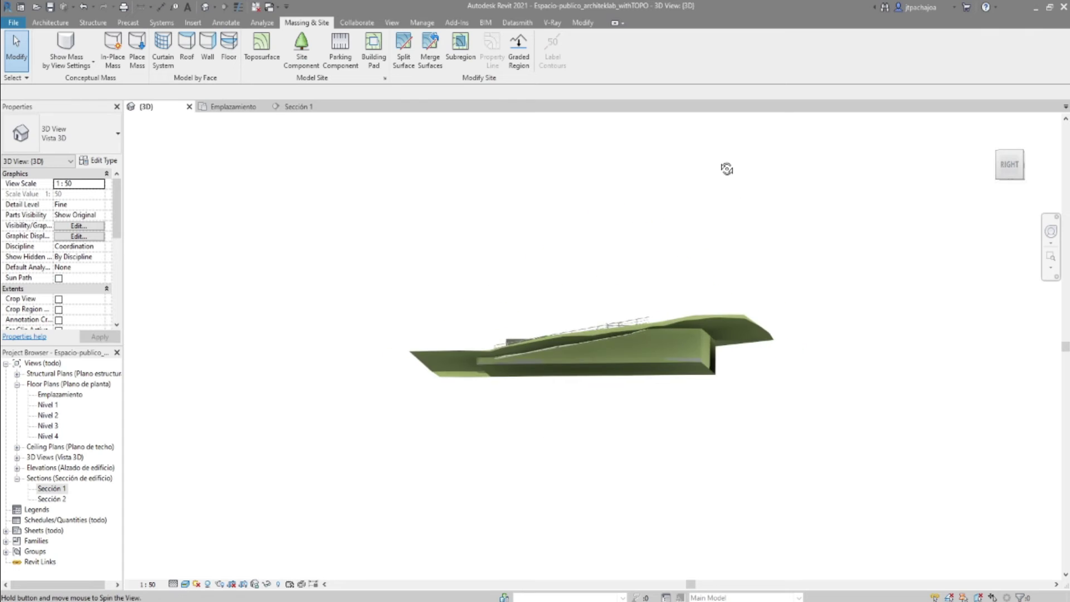
Orbit back to an isometric view and tick Section Box under Extents in Properties.
mouse_move(583, 435)
shift+middle_down()
mouse_move(674, 476)
mouse_move(728, 460)
shift+middle_up()
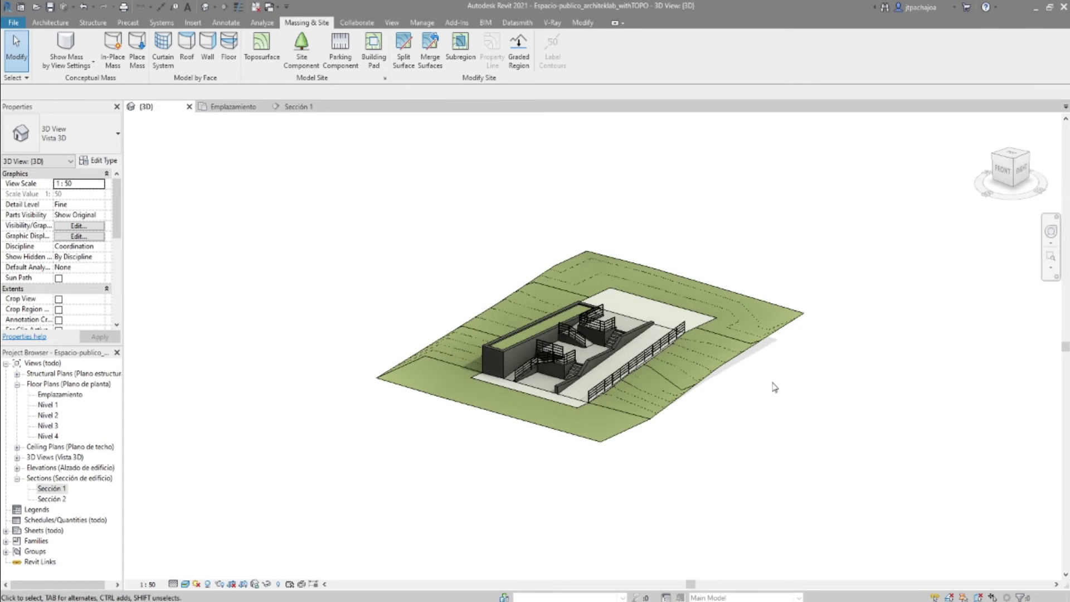
shift+middle_drag(775, 388, 745, 438)
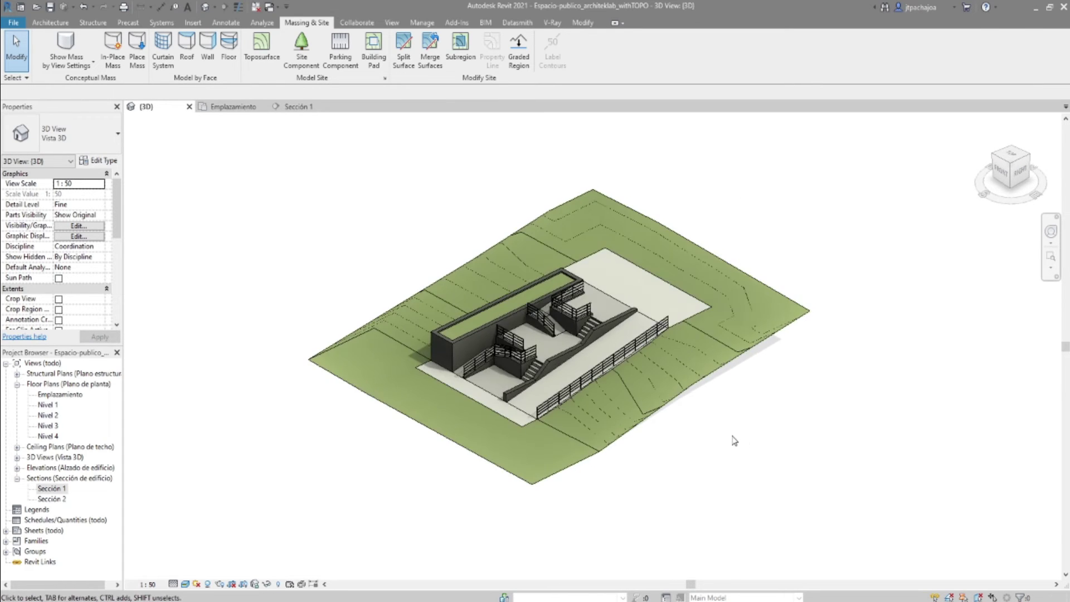
scroll(736, 427, up, 1)
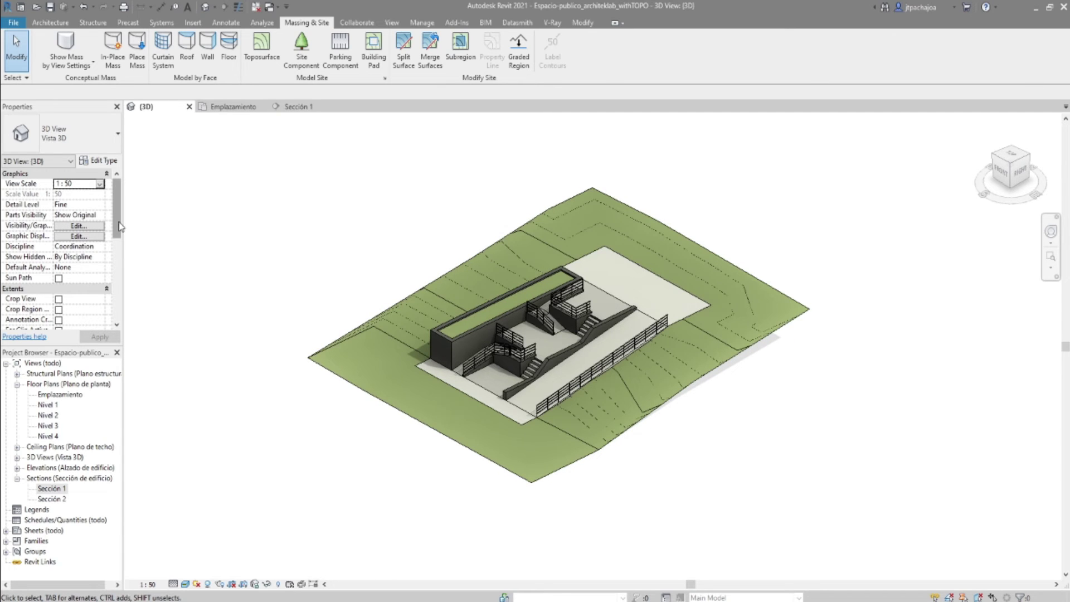
scroll(115, 228, down, 2)
scroll(114, 228, down, 3)
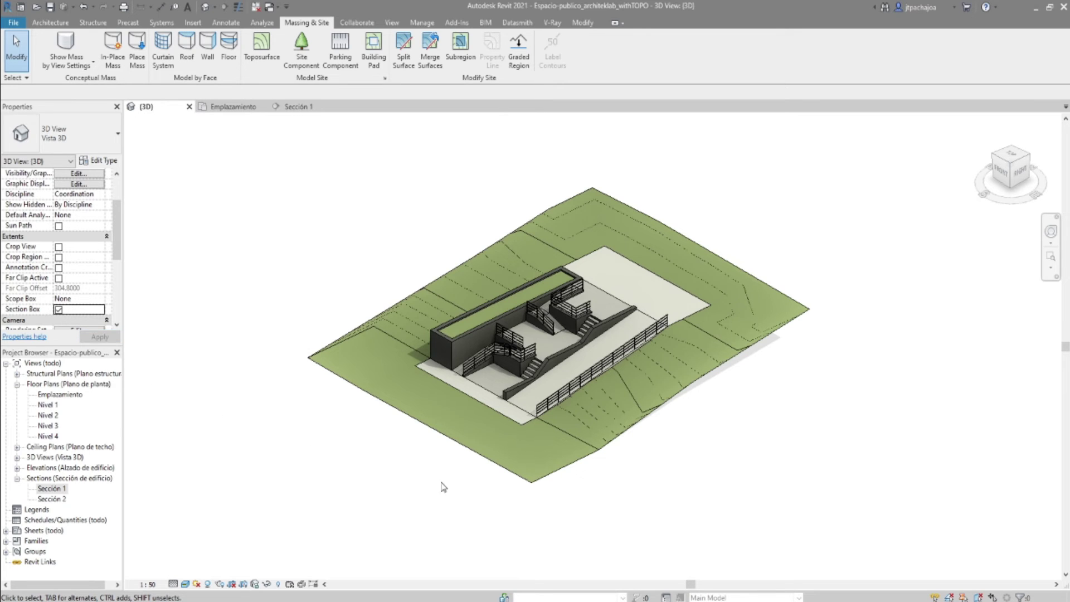
Reveal hidden elements, unhide the section box in this view, then select it.
click(278, 583)
click(303, 332)
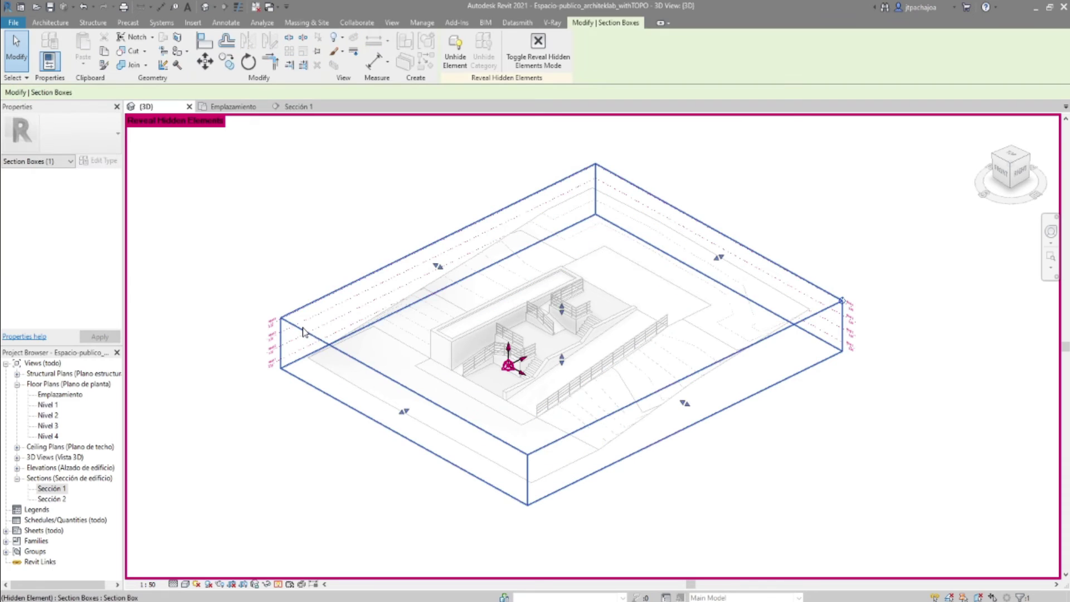
right_click(304, 332)
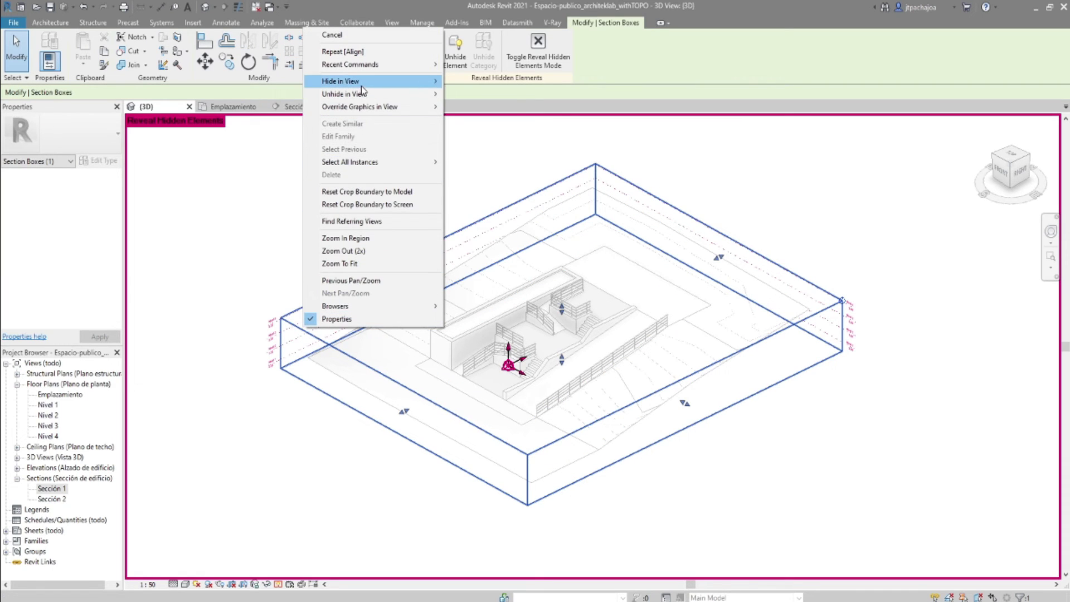
mouse_move(368, 94)
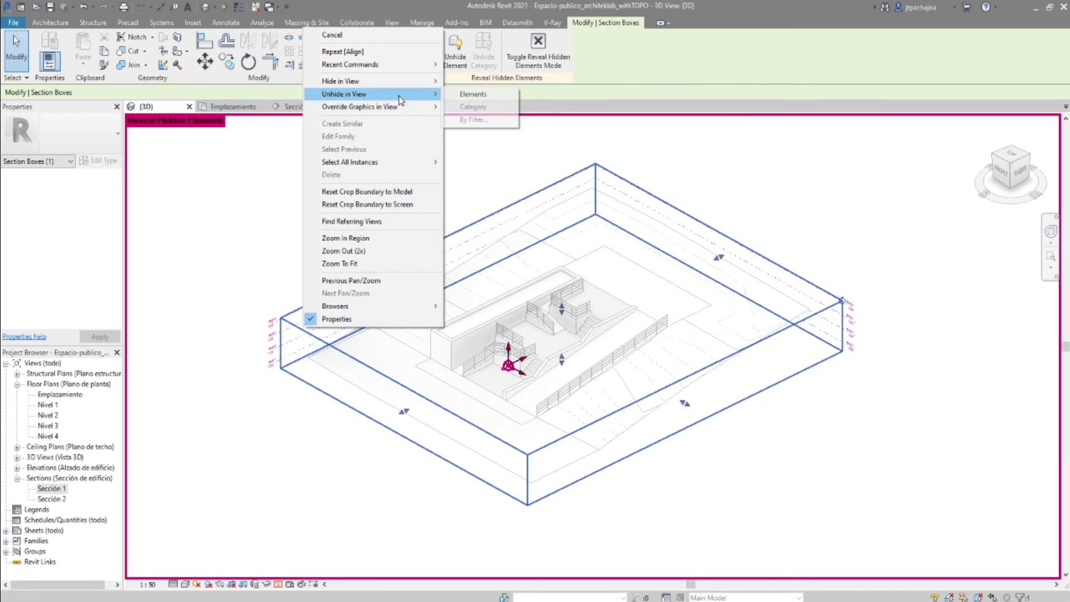
click(467, 94)
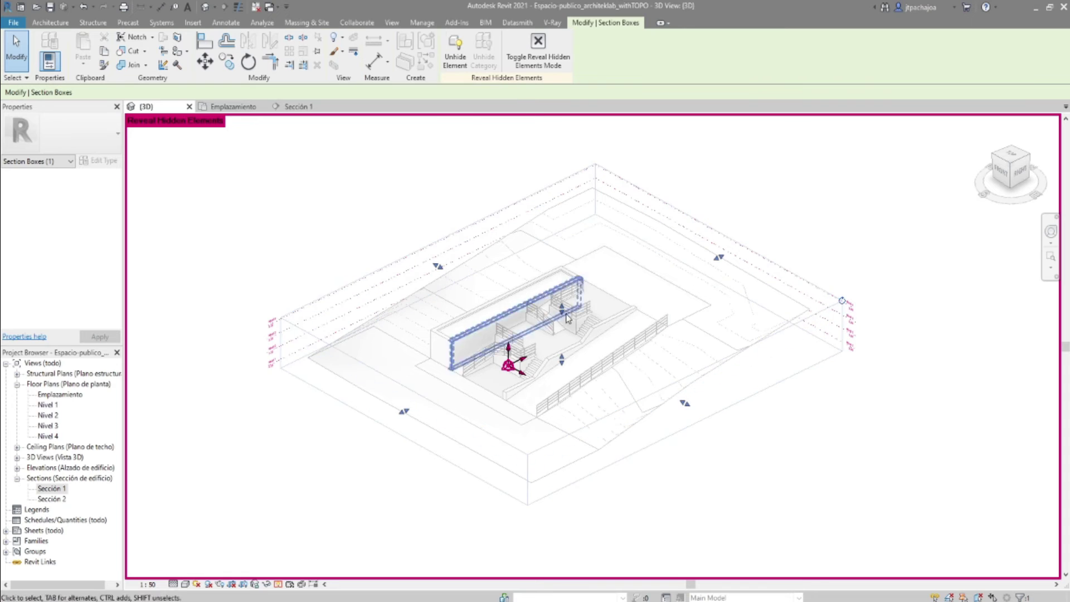
click(275, 584)
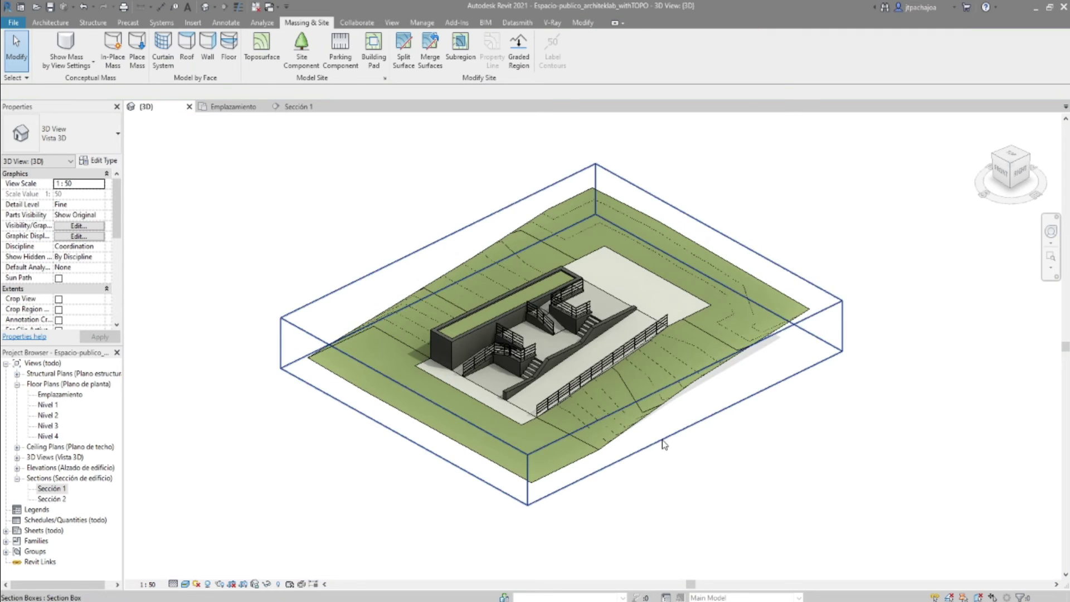
click(665, 438)
Drag the section box's front, left and back faces inward, orbiting between pulls, to crop the terrain.
mouse_move(695, 401)
shift+middle_down()
mouse_move(730, 249)
mouse_move(691, 388)
shift+middle_up()
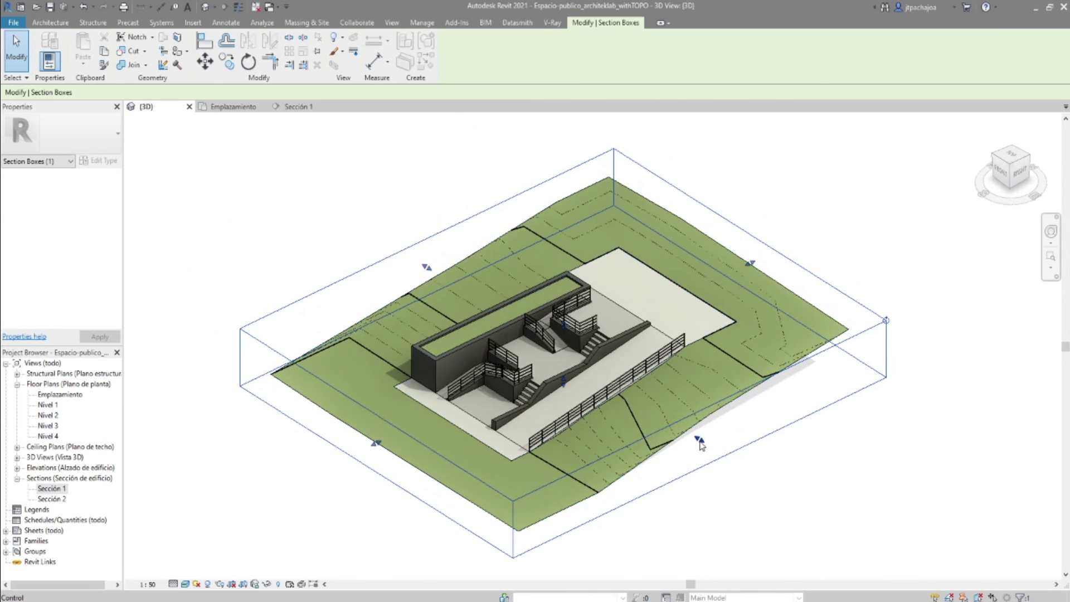
drag(701, 446, 671, 444)
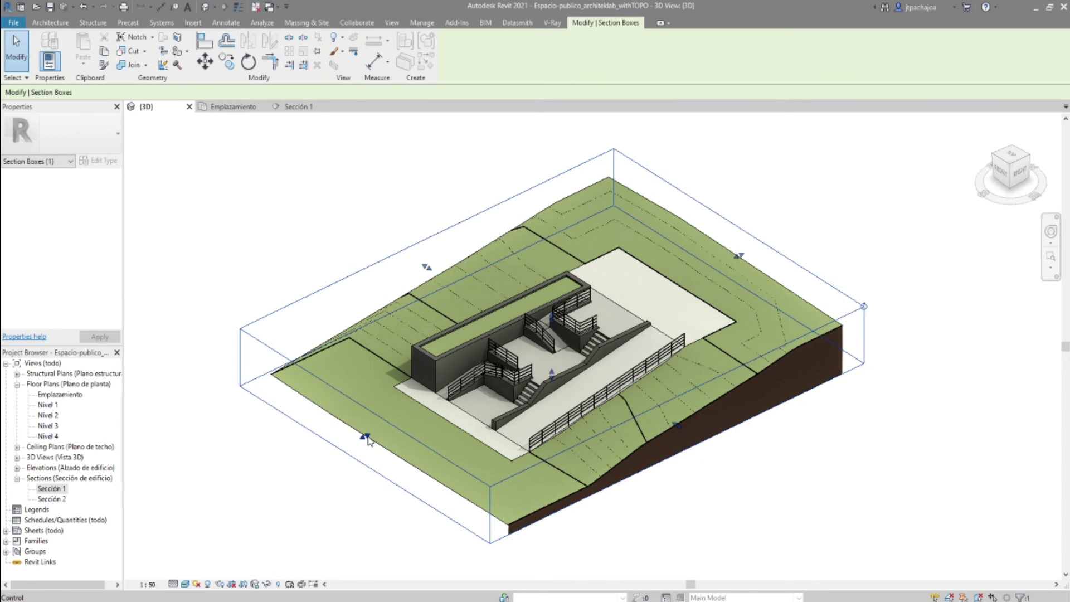
drag(371, 441, 393, 436)
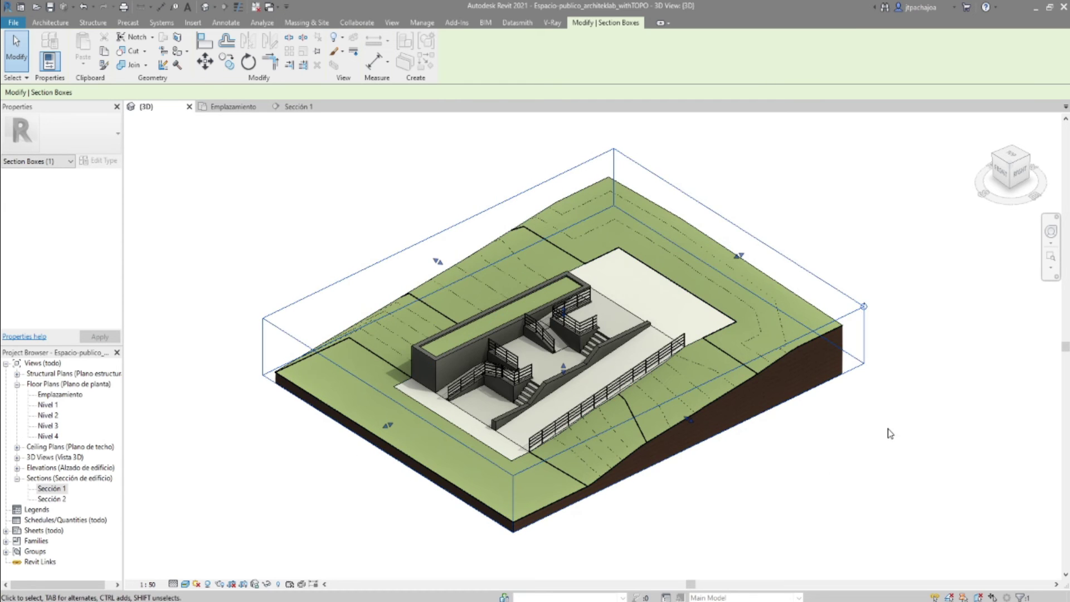
shift+middle_drag(936, 418, 665, 453)
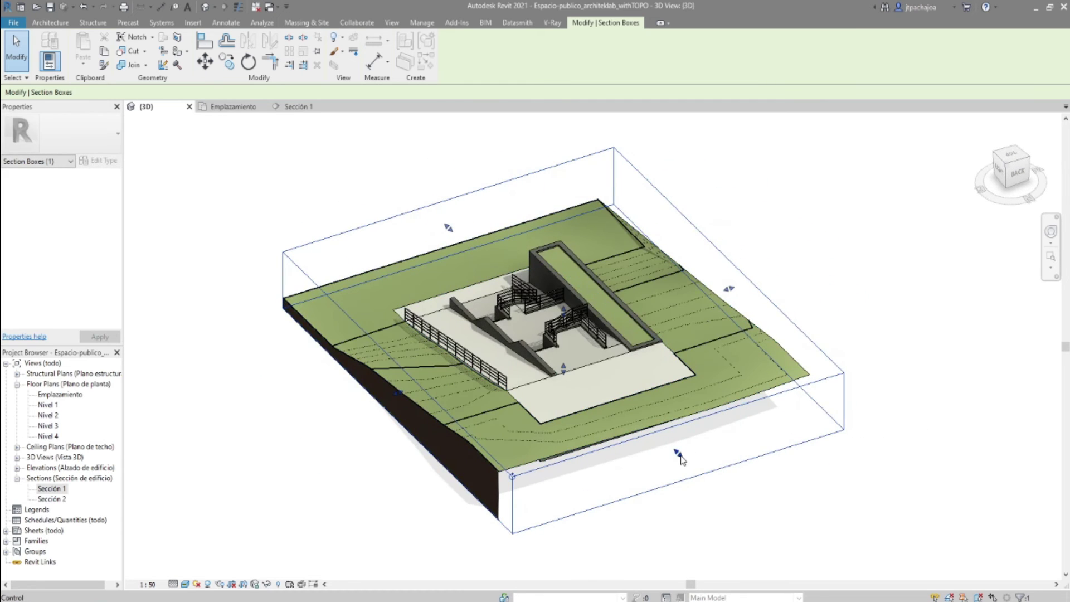
drag(665, 453, 649, 437)
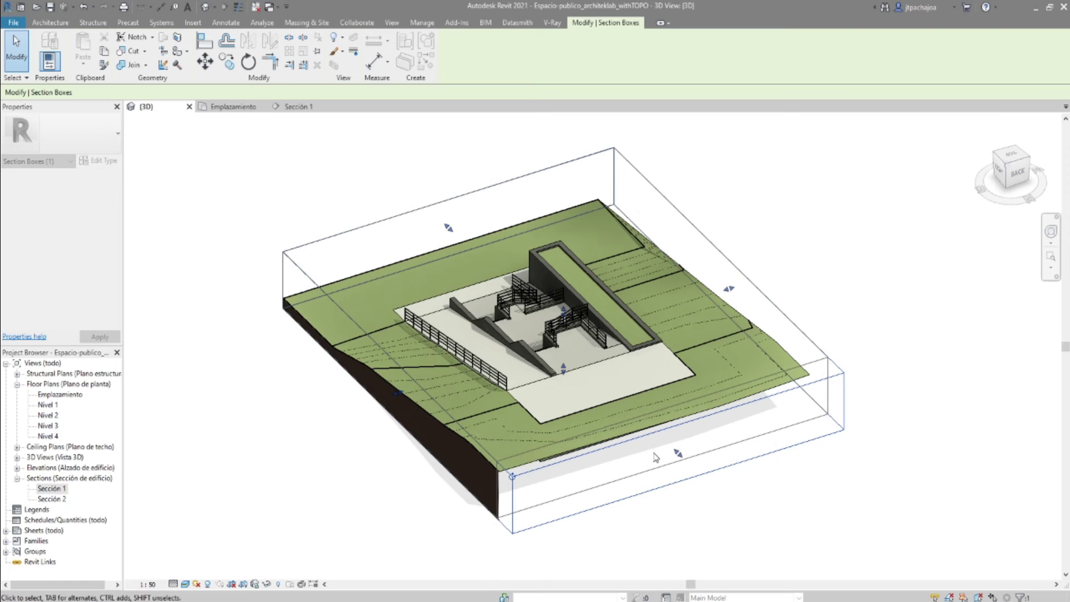
mouse_move(879, 475)
shift+middle_down()
mouse_move(774, 494)
mouse_move(670, 478)
shift+middle_up()
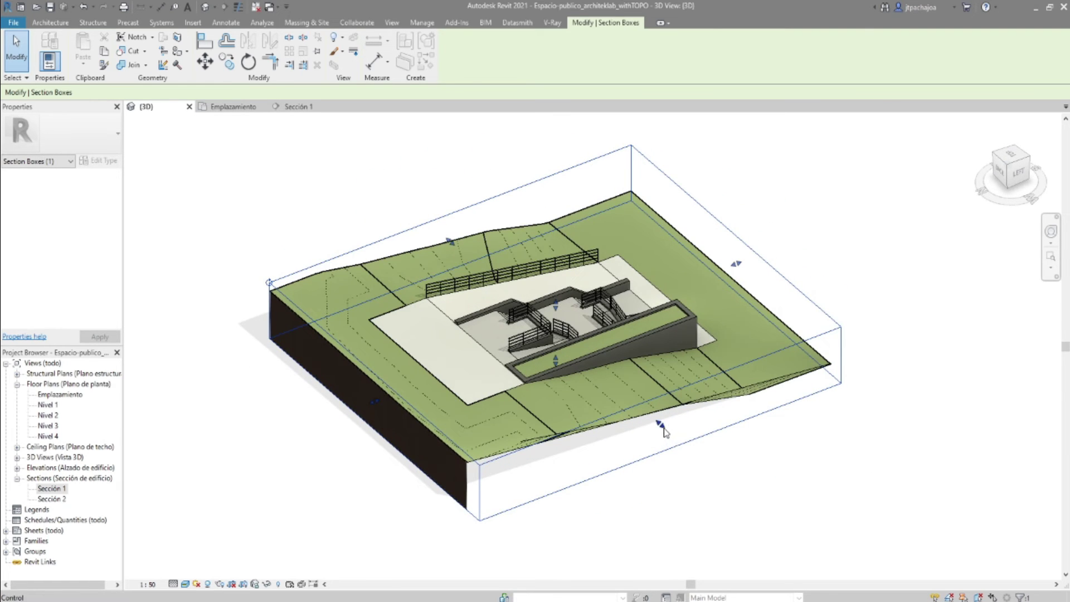
mouse_move(660, 424)
mouse_down()
mouse_move(631, 426)
mouse_move(629, 438)
mouse_up()
shift+middle_drag(818, 451, 591, 478)
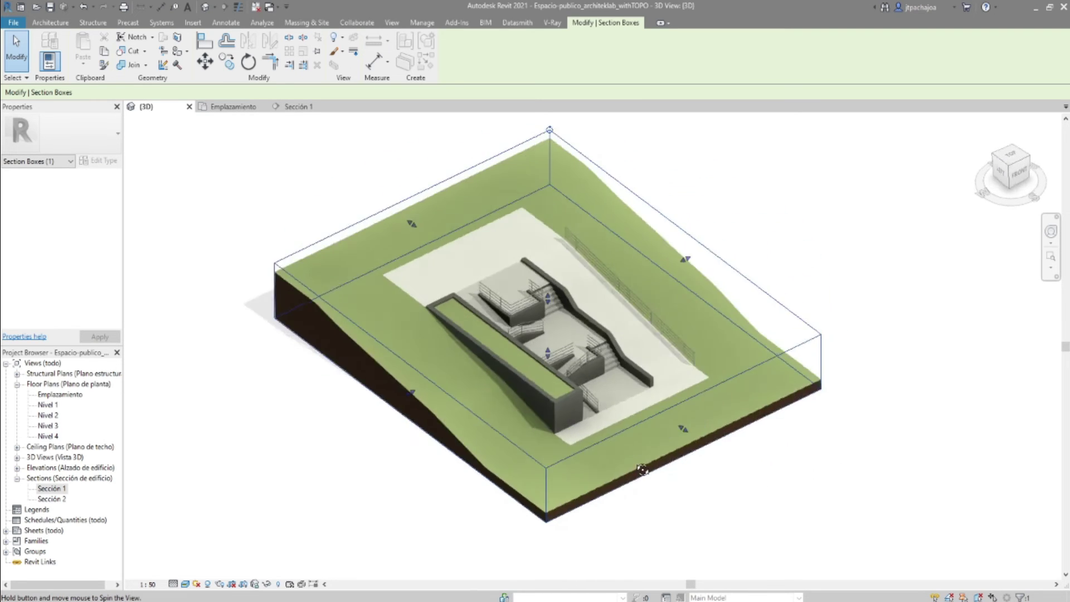
click(762, 498)
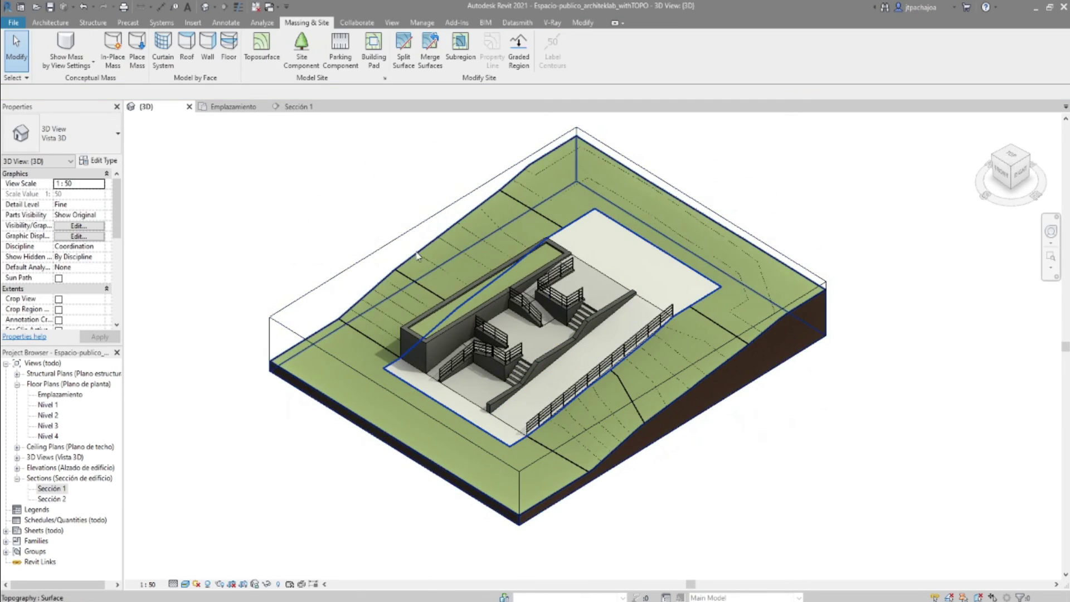
click(411, 232)
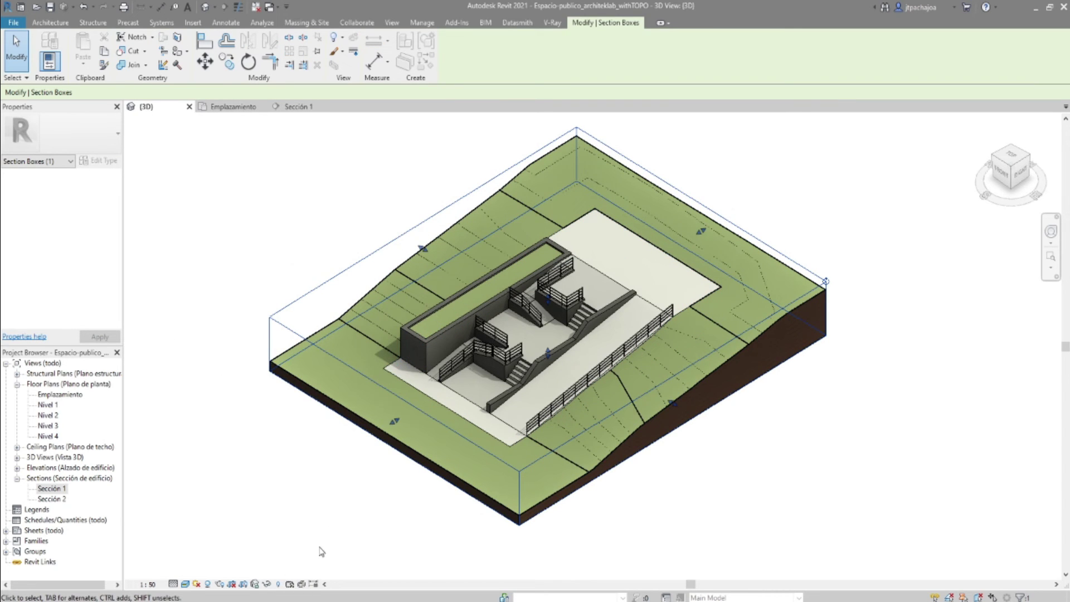
middle_drag(343, 517, 357, 533)
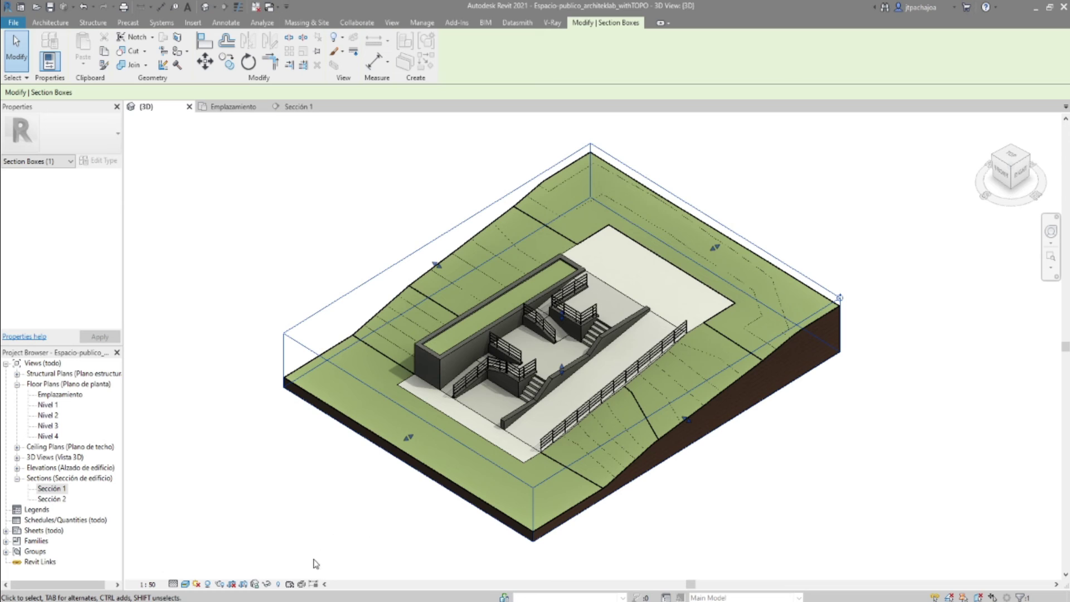
Hide the section box via Hide in View > Elements and zoom to fit.
right_click(305, 345)
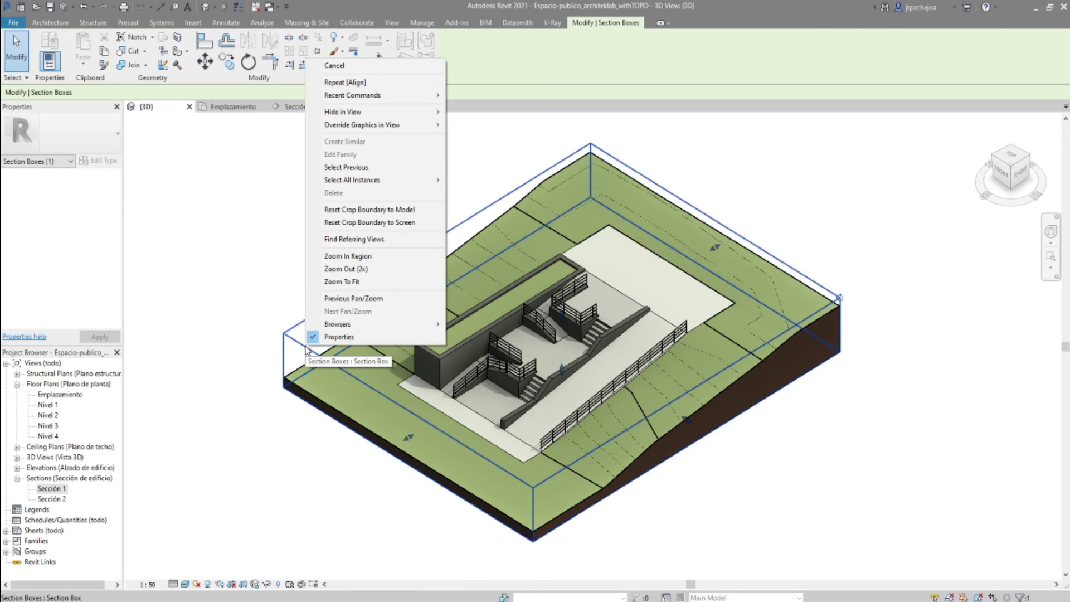
mouse_move(366, 112)
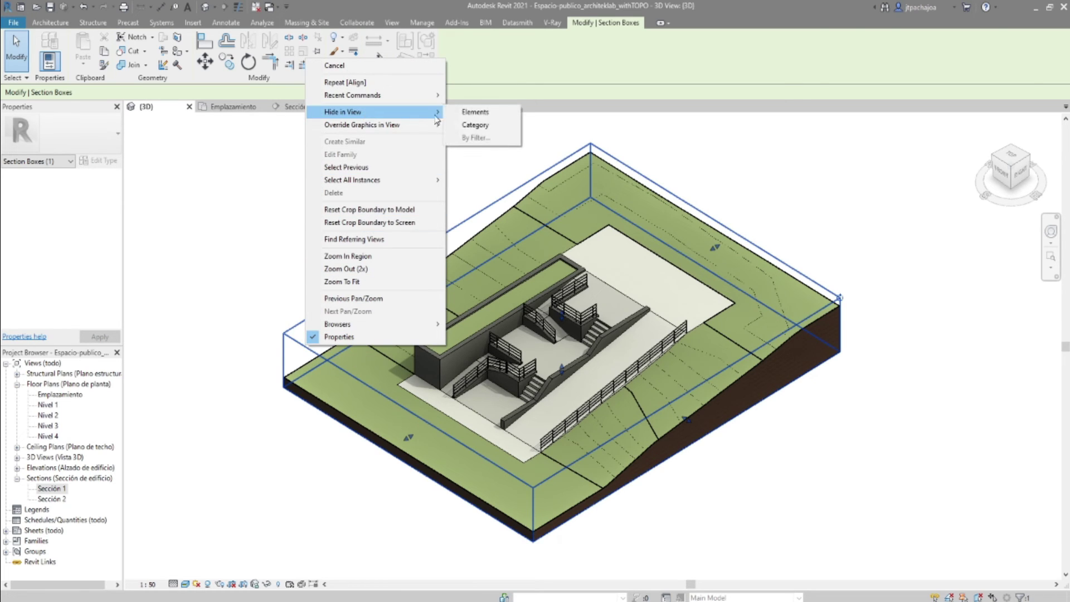
click(470, 112)
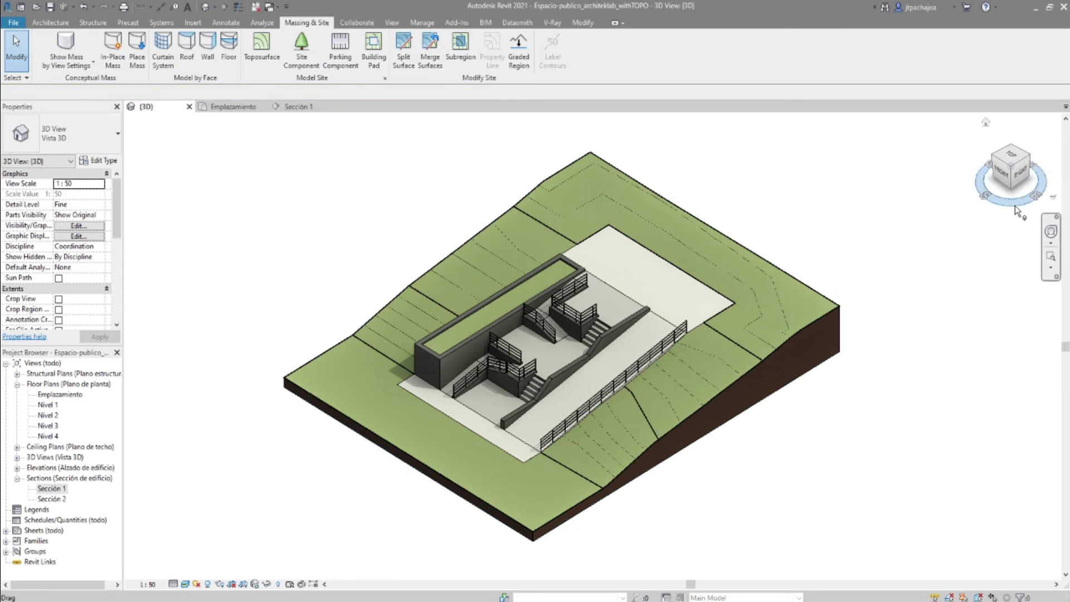
key(z)
key(f)
Zoom and pan to re-centre the cropped grass site block in the view.
scroll(808, 305, up, 2)
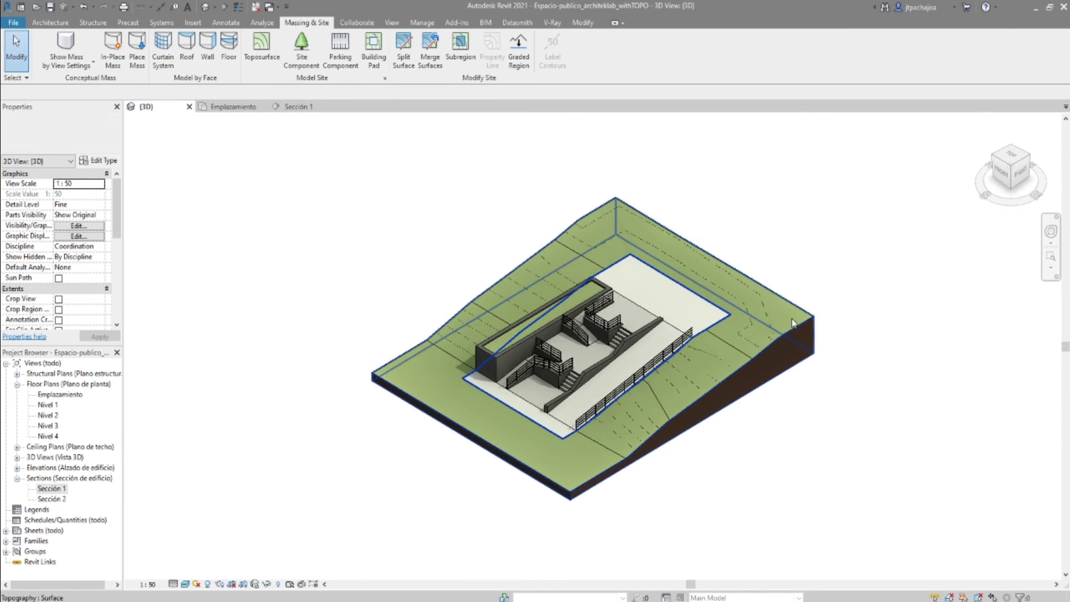
scroll(836, 306, up, 2)
middle_drag(847, 312, 881, 309)
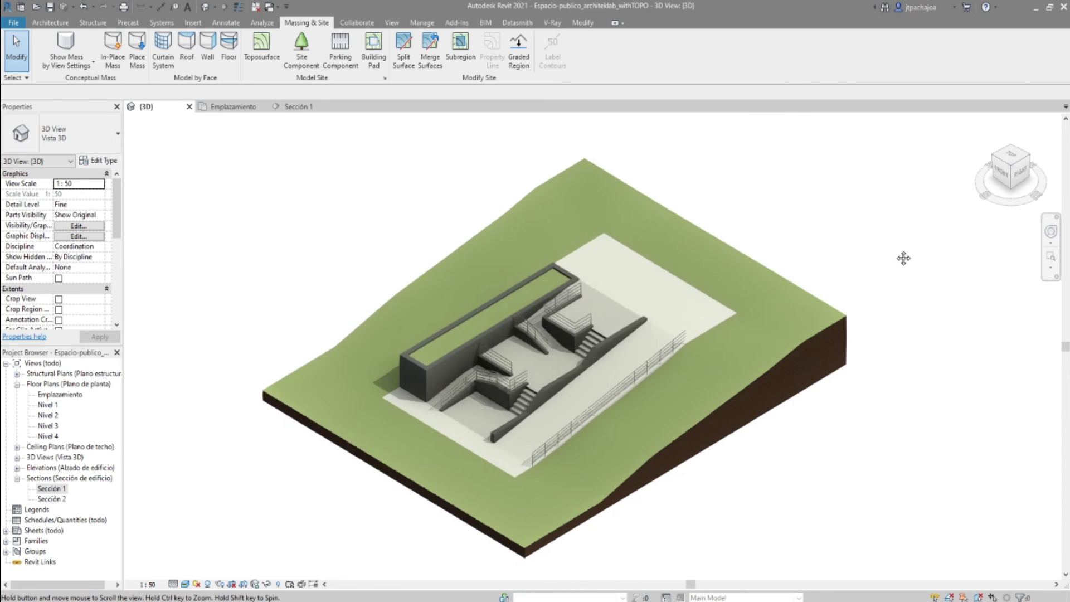
middle_drag(903, 256, 908, 251)
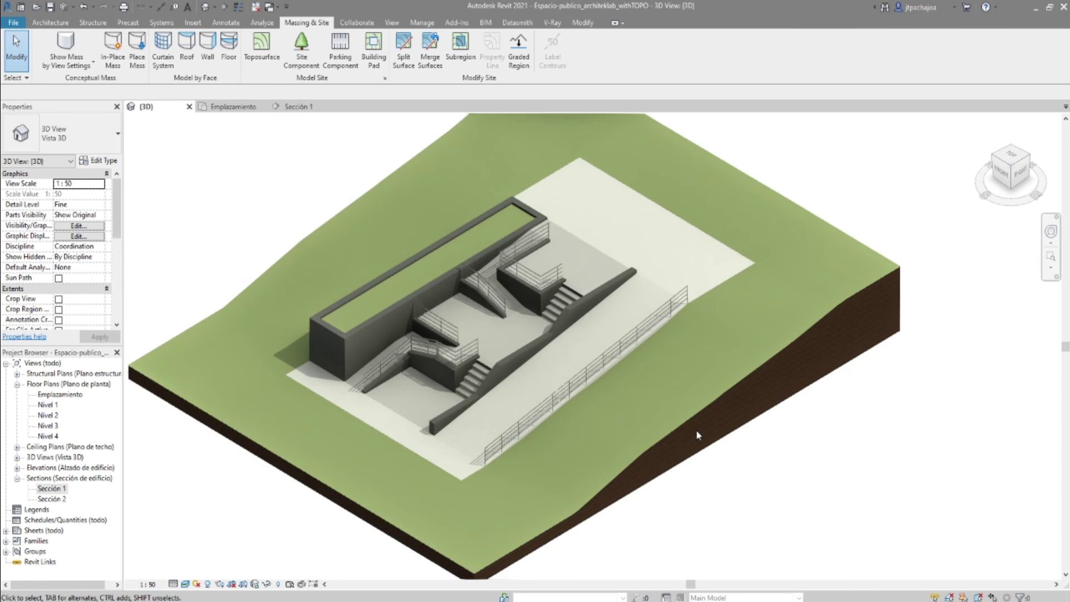
scroll(697, 430, up, 2)
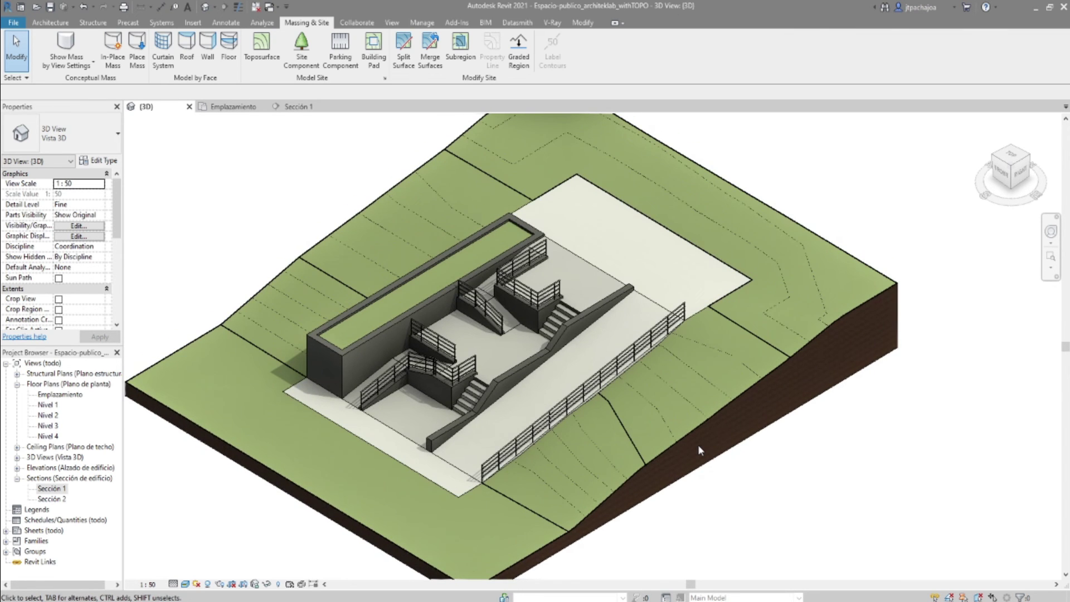
scroll(698, 445, down, 1)
scroll(698, 444, down, 1)
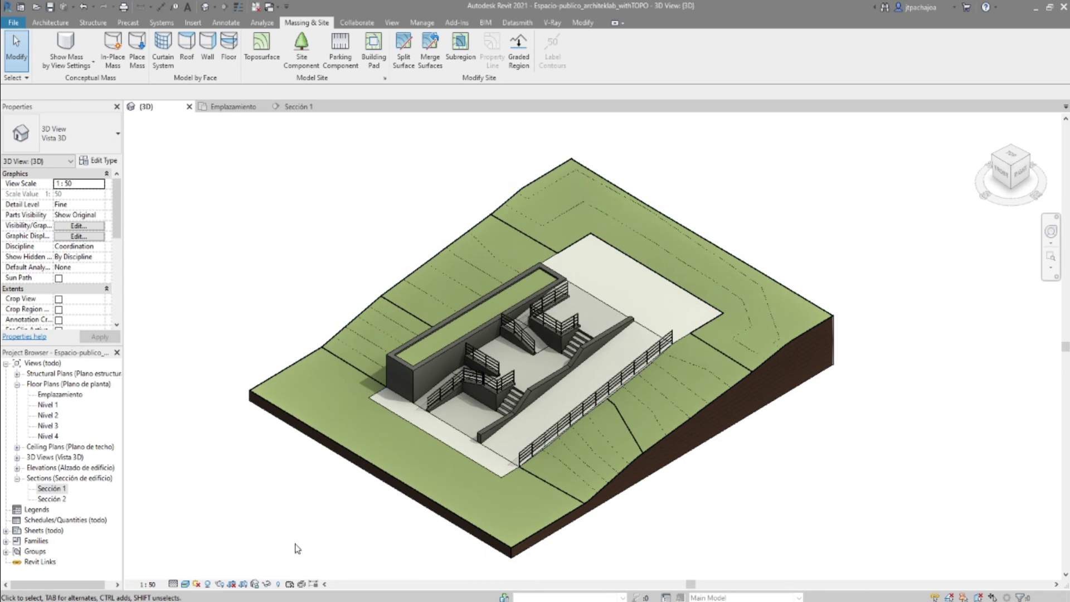
click(186, 585)
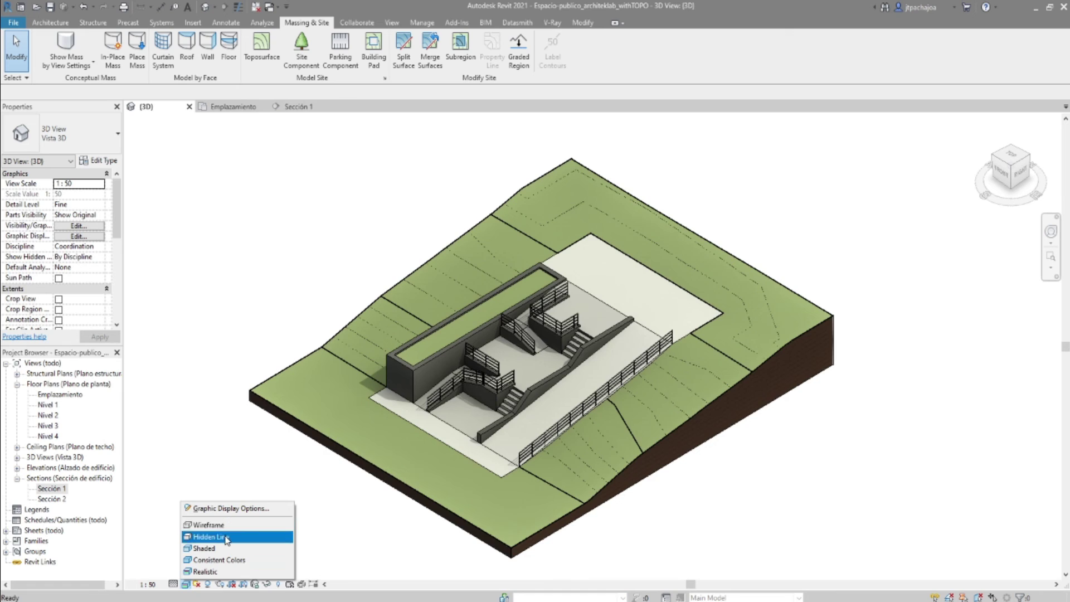
Switch the 3D view to Hidden Line visual style and orbit to inspect the block.
click(226, 536)
mouse_move(785, 531)
shift+middle_down()
mouse_move(712, 525)
mouse_move(669, 538)
mouse_move(684, 554)
shift+middle_up()
scroll(652, 525, up, 4)
scroll(652, 525, down, 3)
scroll(652, 525, down, 2)
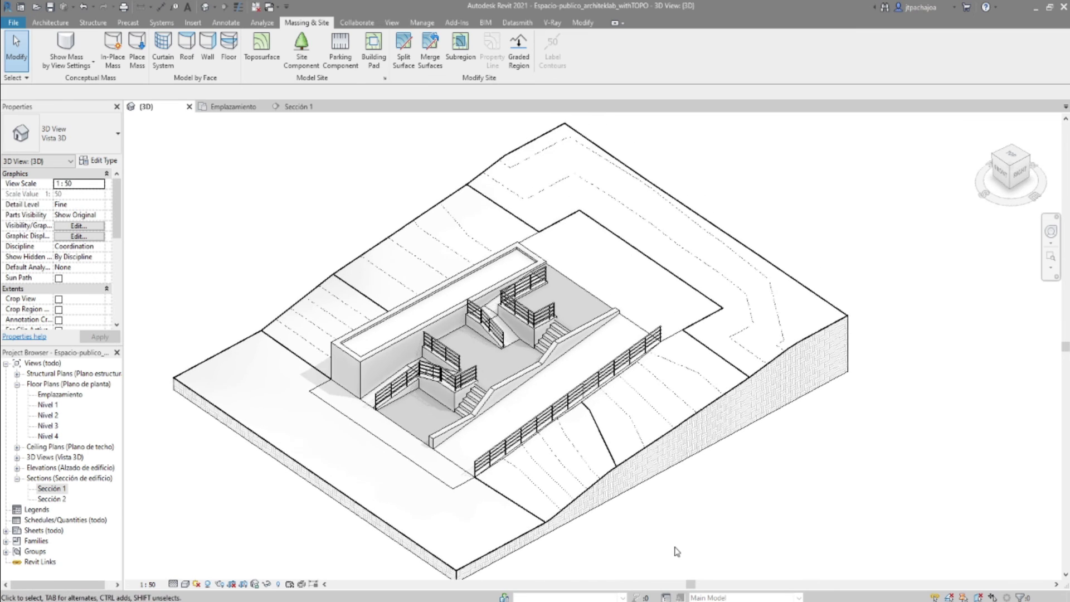
scroll(677, 552, down, 2)
Check the terrain in Sección 1, open the Este elevation, then close Este.
click(307, 109)
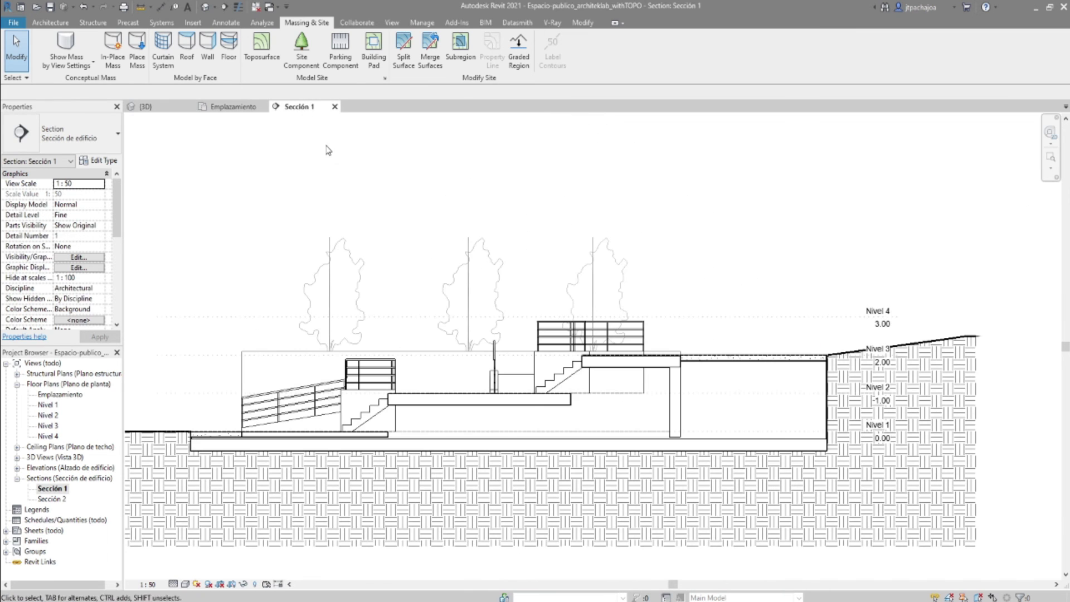
scroll(668, 424, down, 2)
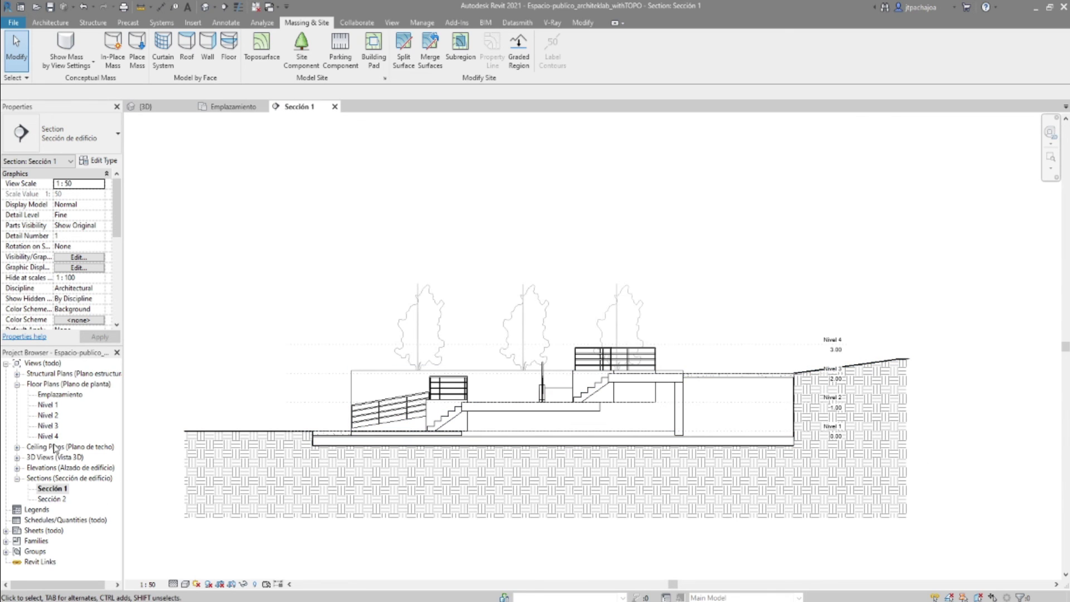
click(17, 469)
double_click(44, 478)
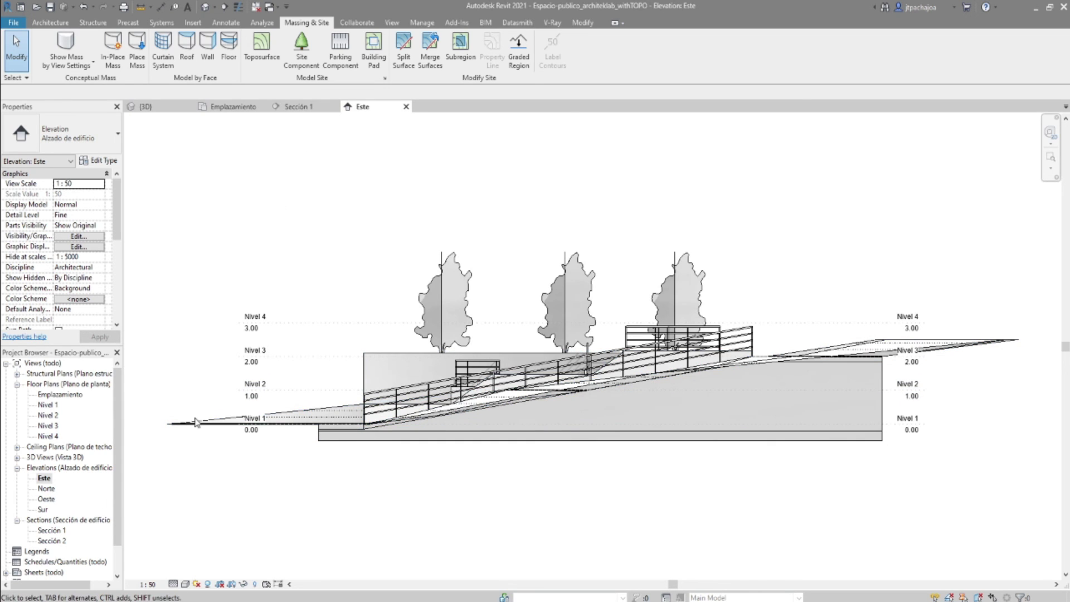
click(406, 107)
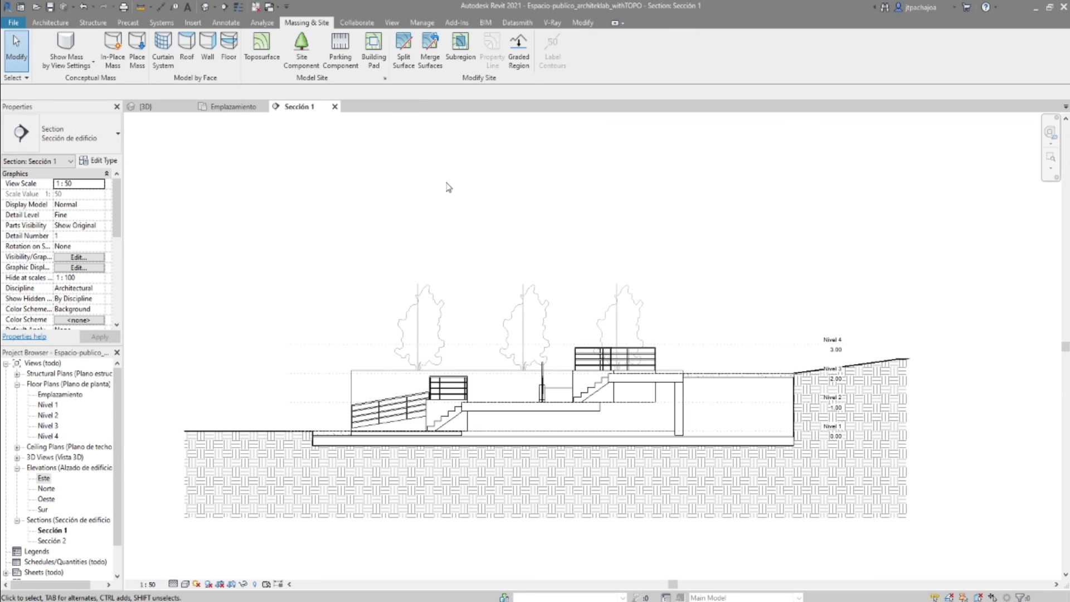
Return to the 3D view and zoom in on the site block.
click(165, 112)
middle_drag(788, 463, 767, 437)
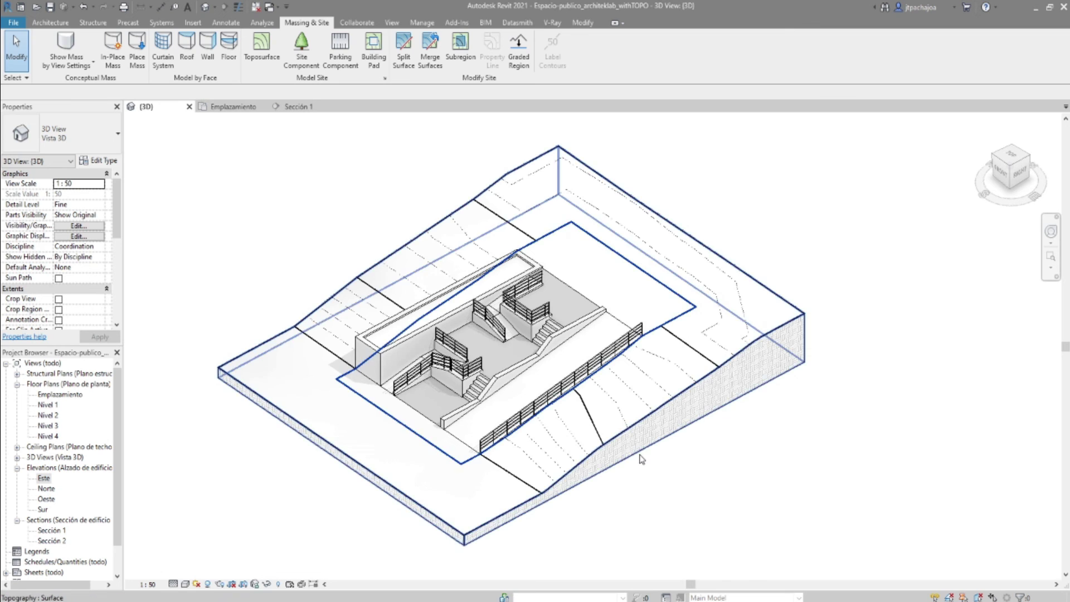
scroll(500, 418, up, 2)
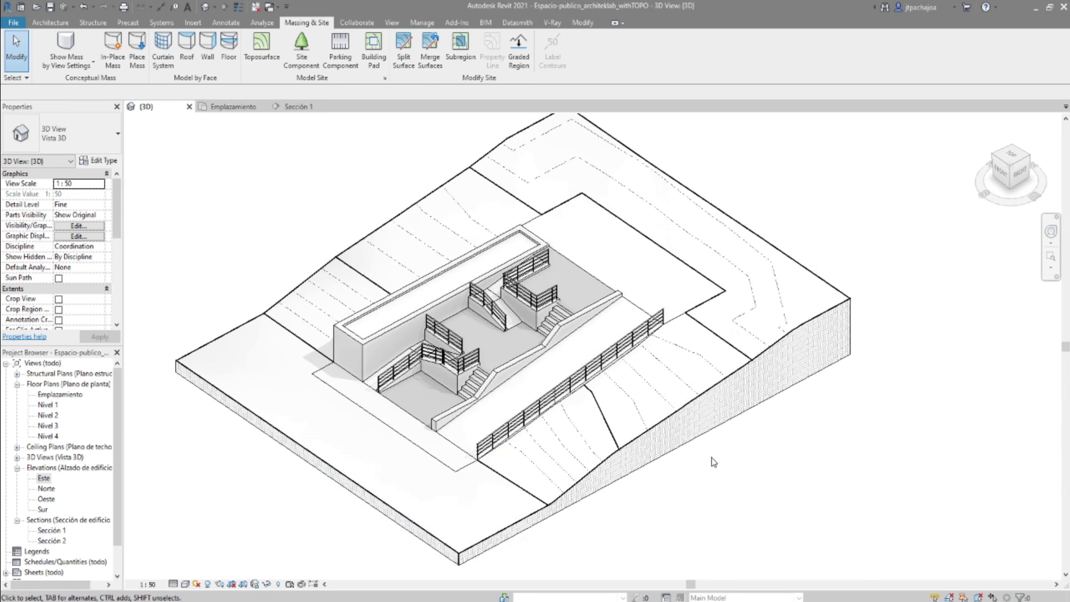
scroll(484, 430, up, 3)
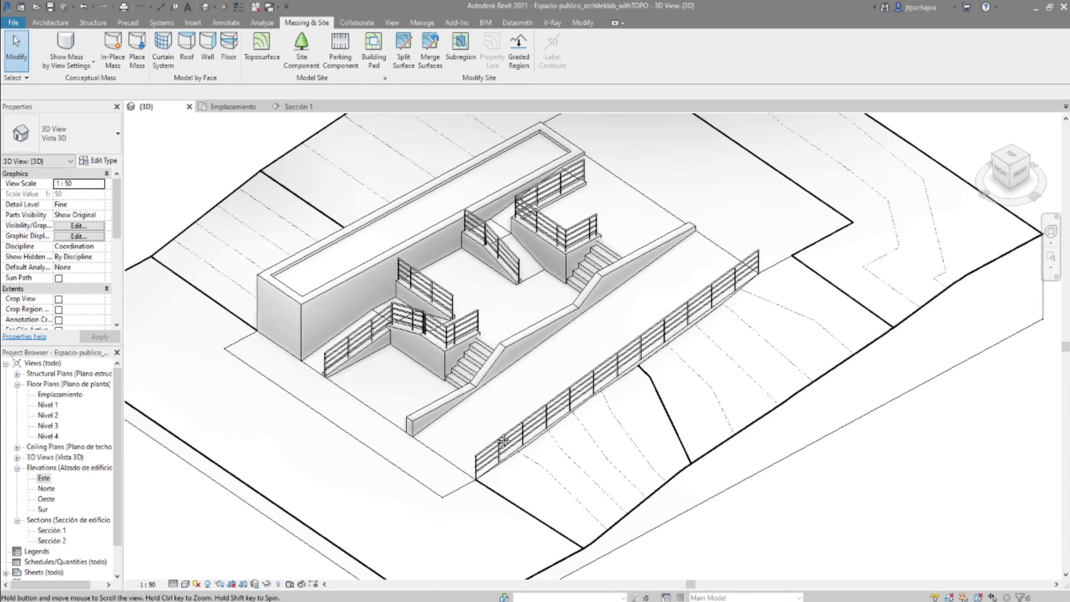
scroll(529, 426, up, 1)
scroll(527, 446, up, 2)
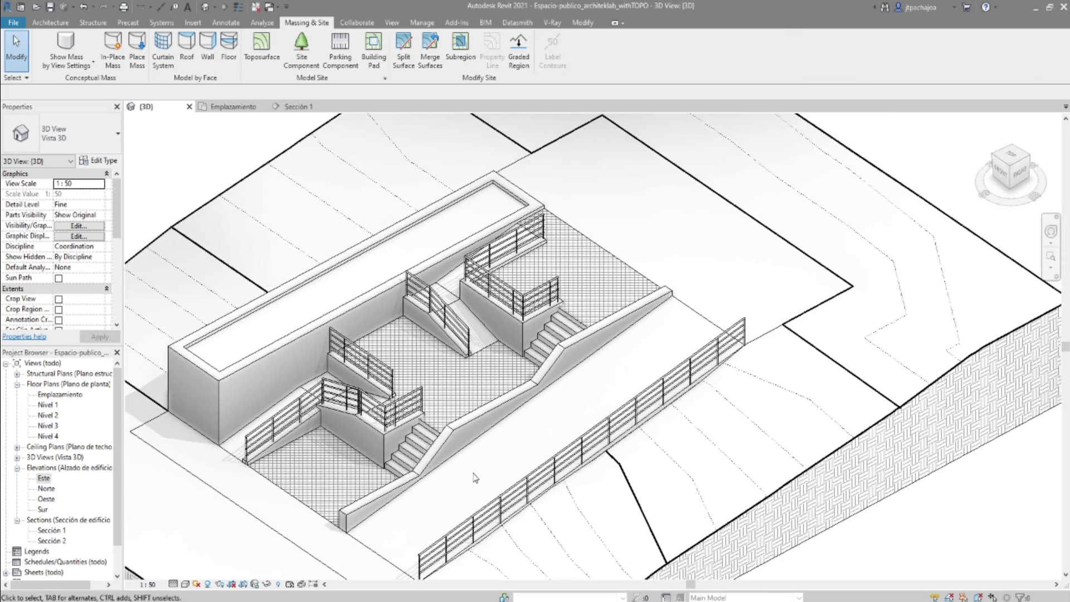
scroll(774, 411, down, 5)
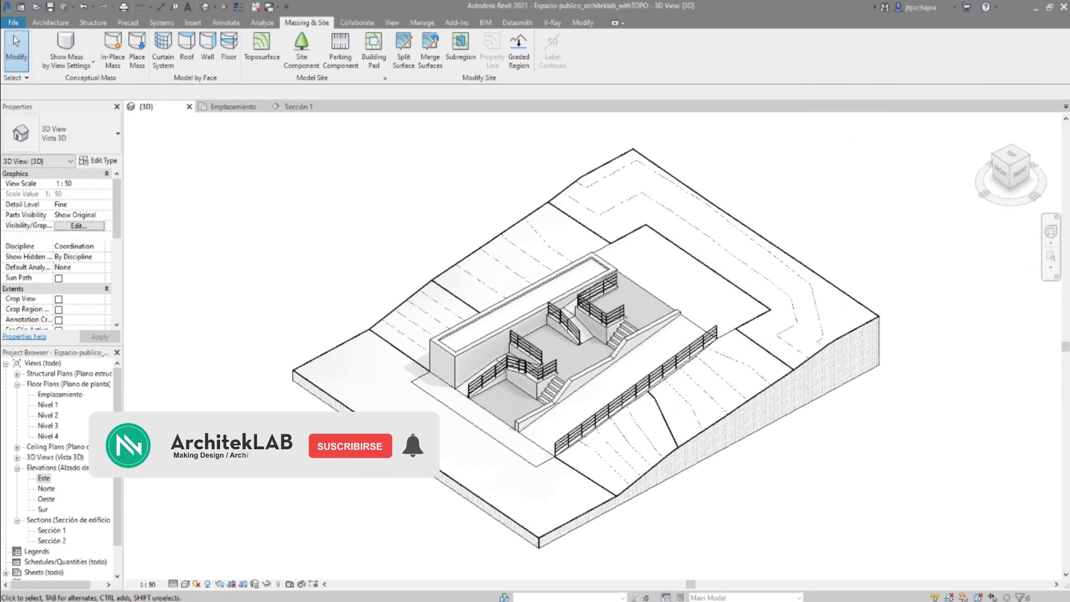
Set the visual style to Realistic and re-centre the site block.
click(185, 584)
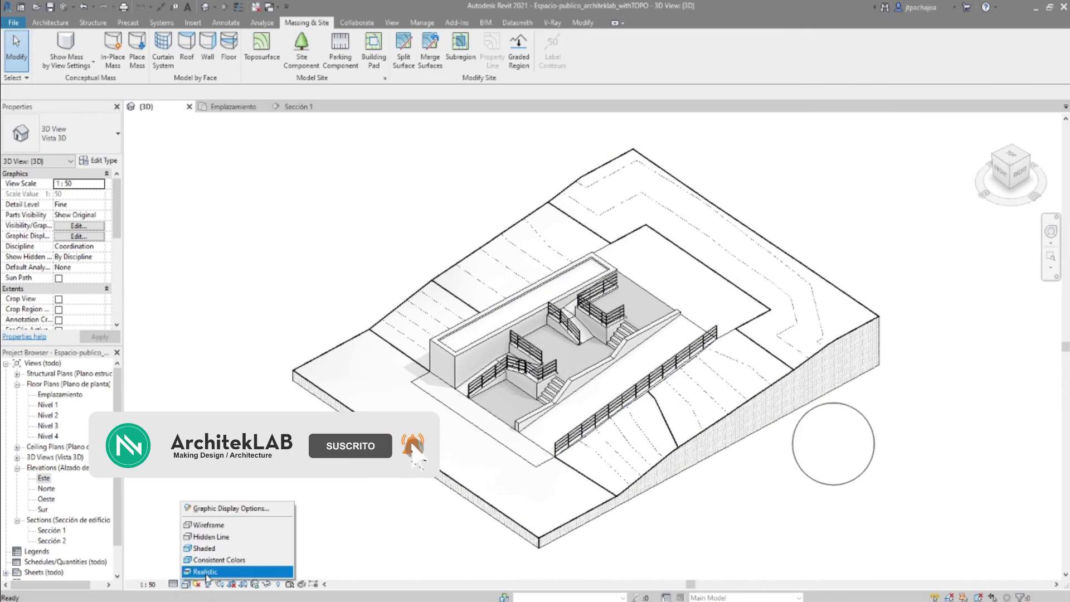
click(223, 569)
middle_drag(836, 501, 816, 507)
scroll(783, 487, up, 1)
scroll(811, 506, up, 1)
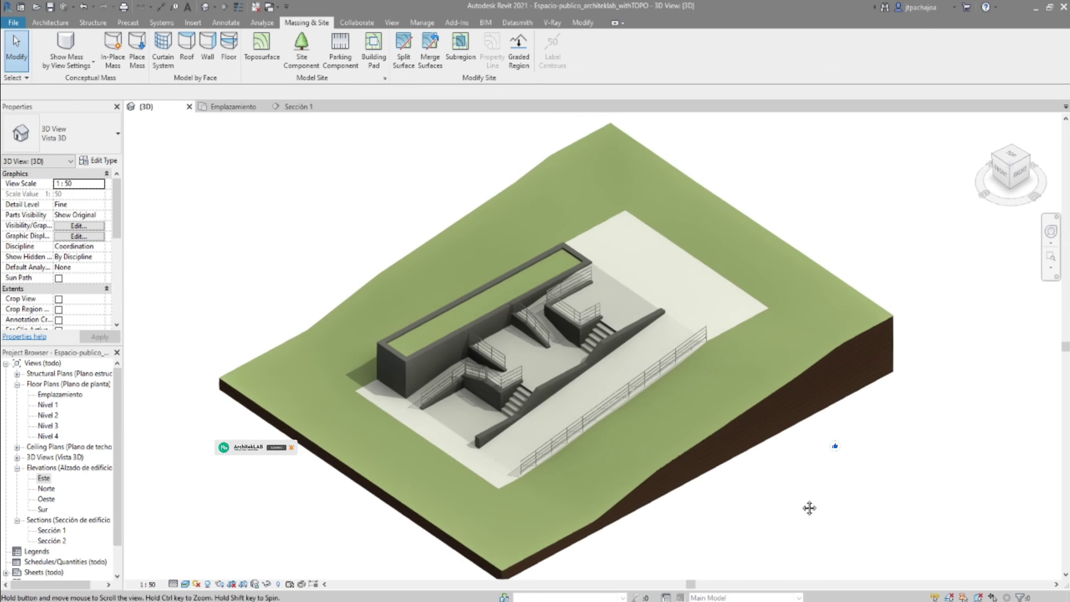